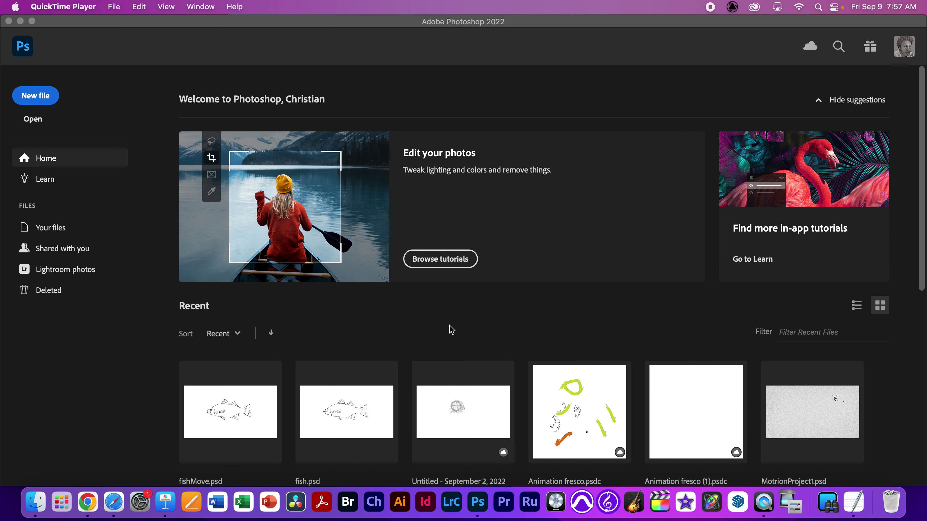
Switch to Safari and capture a screenshot of just the strawberry picture on the Strawberry Poster page
click(117, 504)
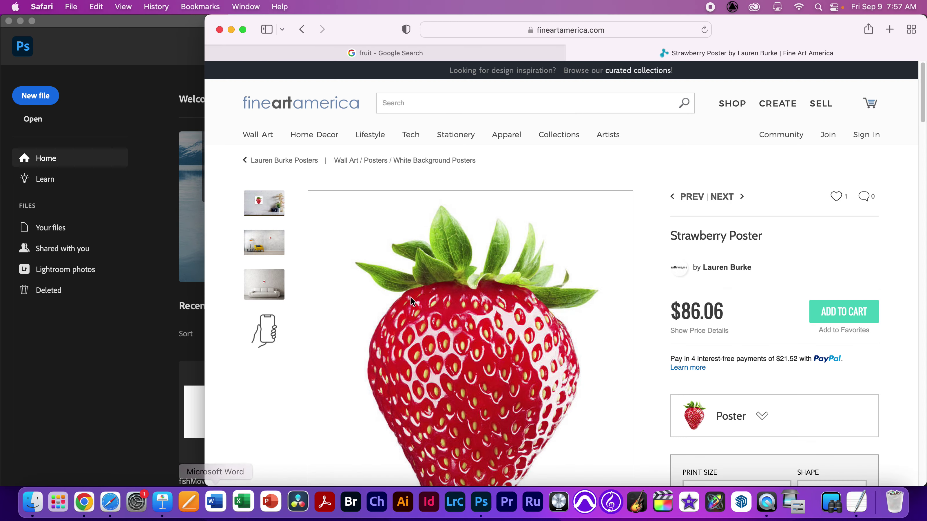
scroll(588, 264, down, 5)
scroll(613, 174, up, 2)
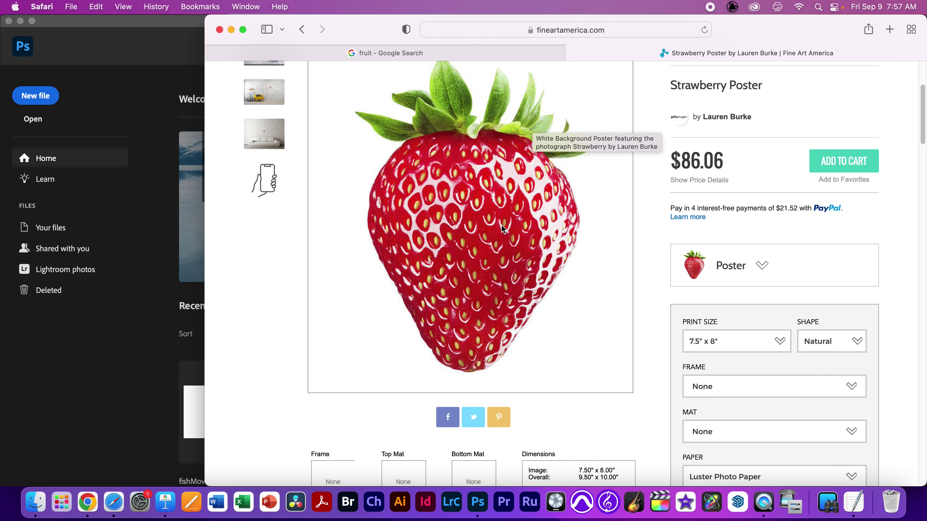
scroll(502, 229, up, 2)
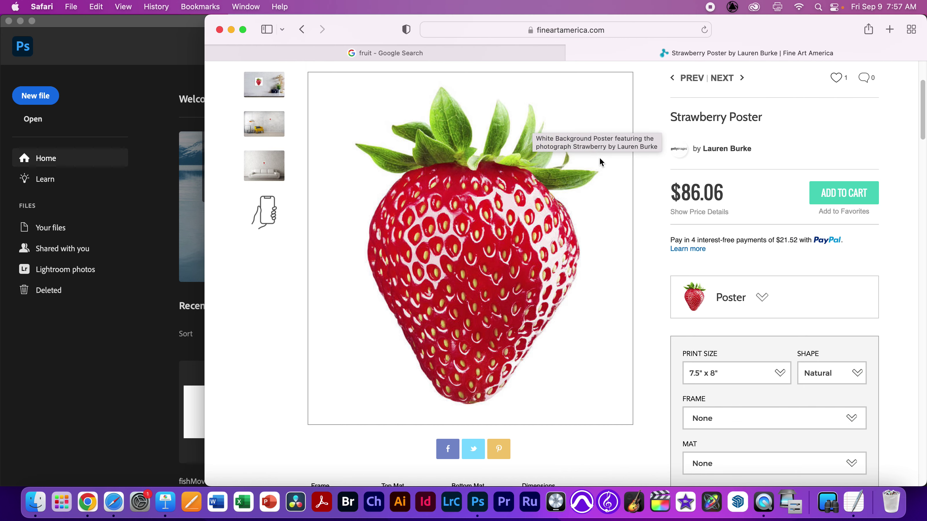
scroll(564, 181, up, 4)
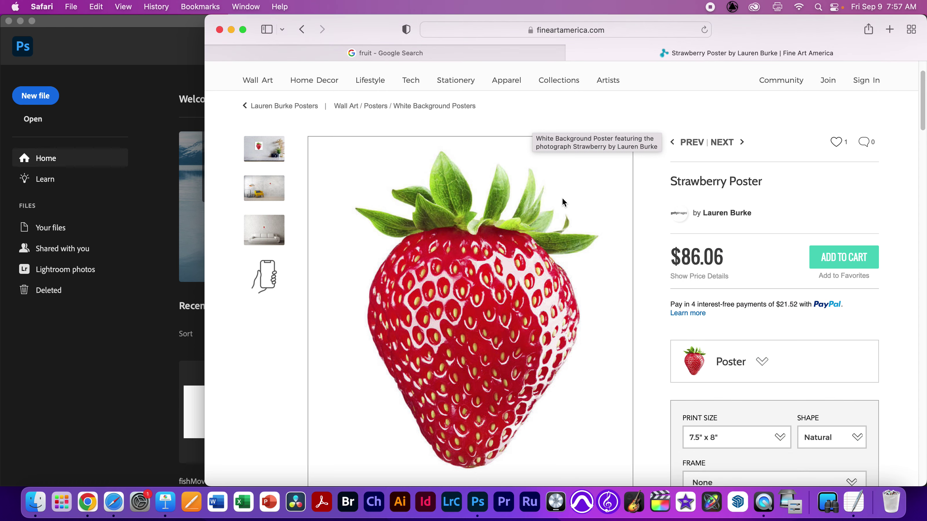
key(super+shift+4)
drag(317, 145, 621, 476)
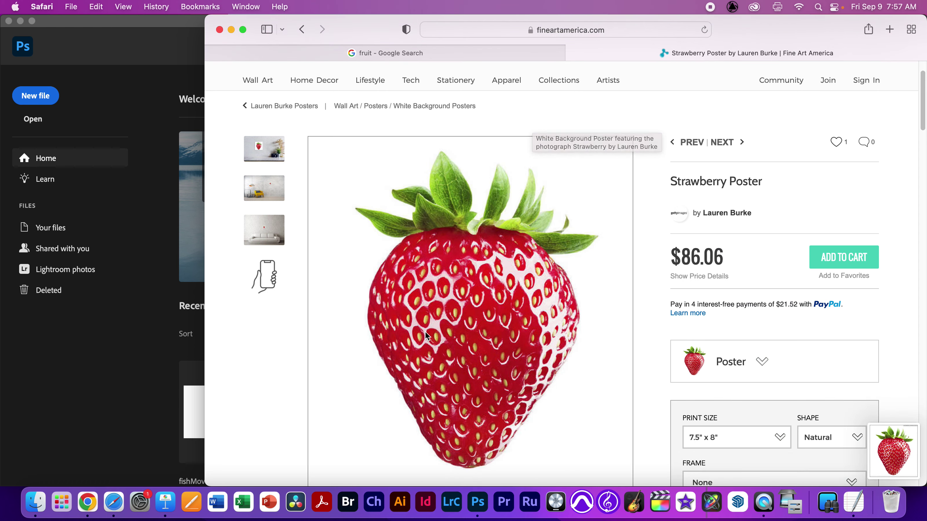
Switch to Photoshop and create a new document from the HDTV 1080p preset, 1920 x 1080 px at 72 ppi
click(485, 493)
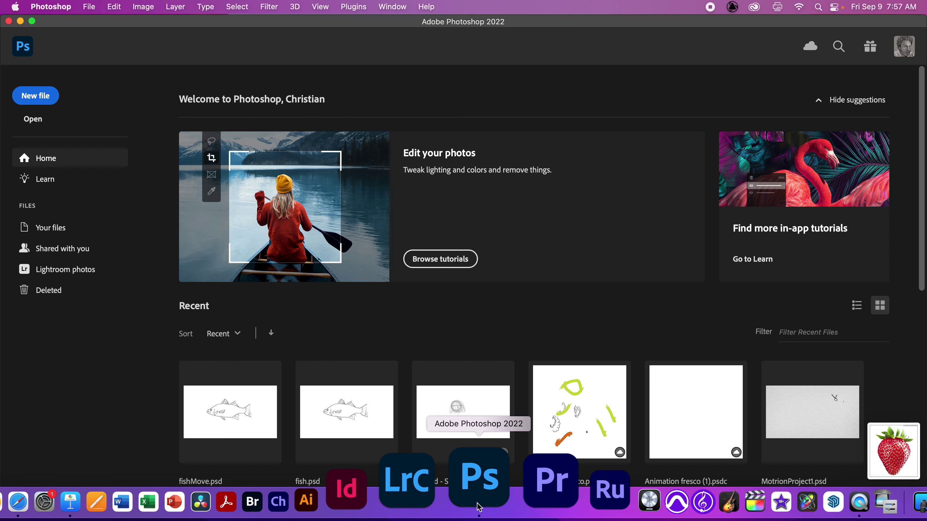
click(35, 99)
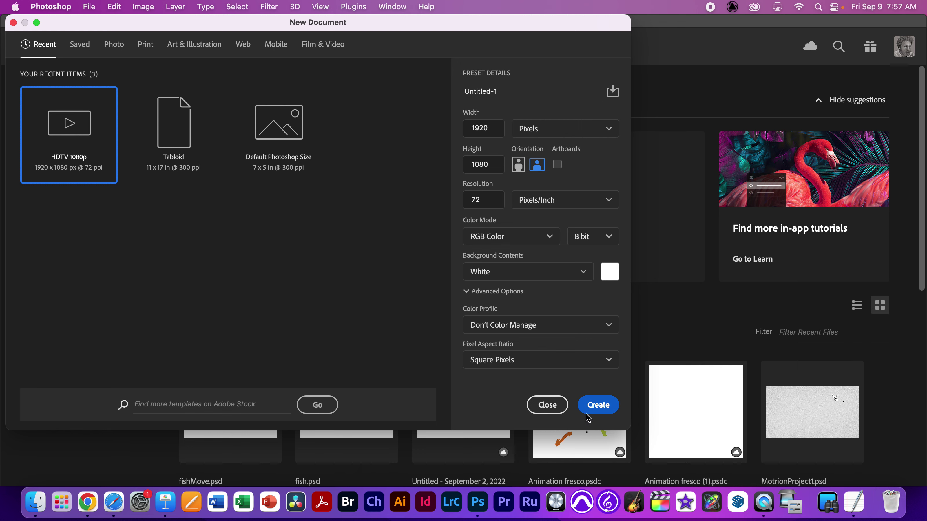
click(598, 405)
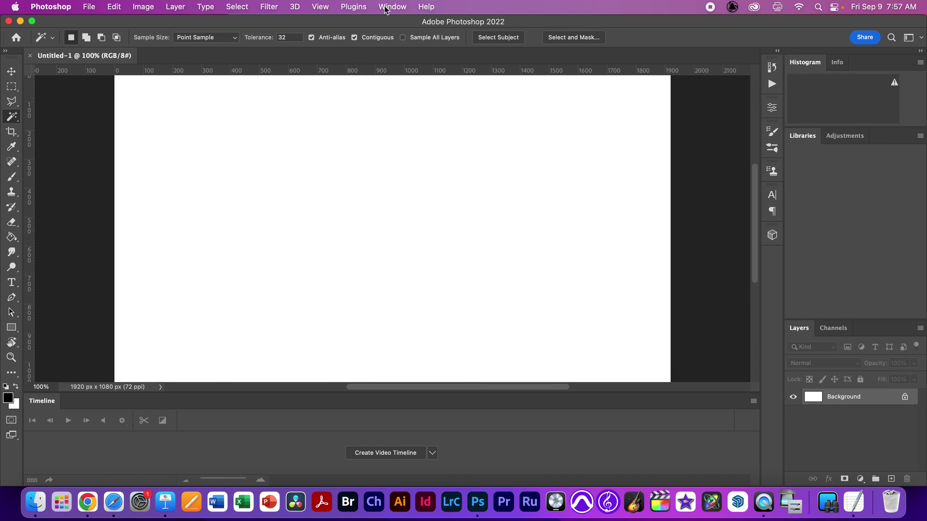
Reset the Motion workspace to its default layout
click(402, 8)
mouse_move(403, 33)
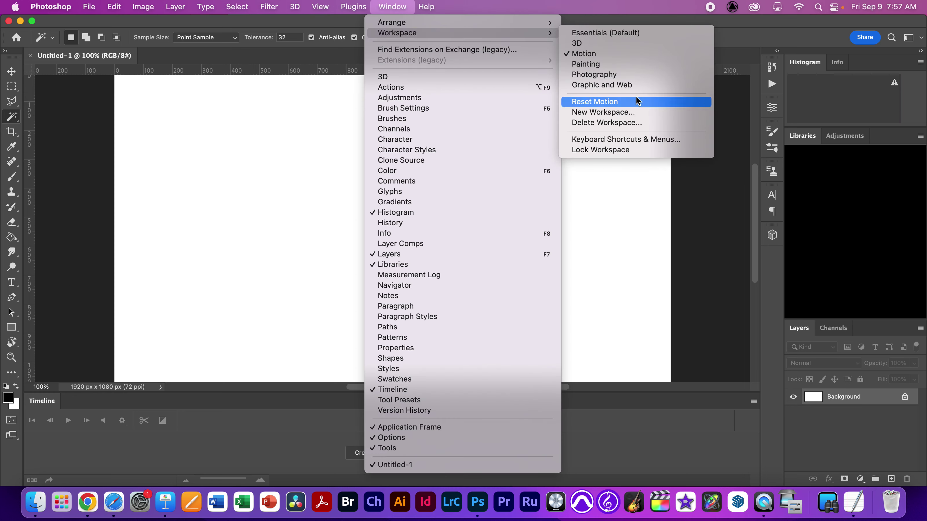
click(621, 102)
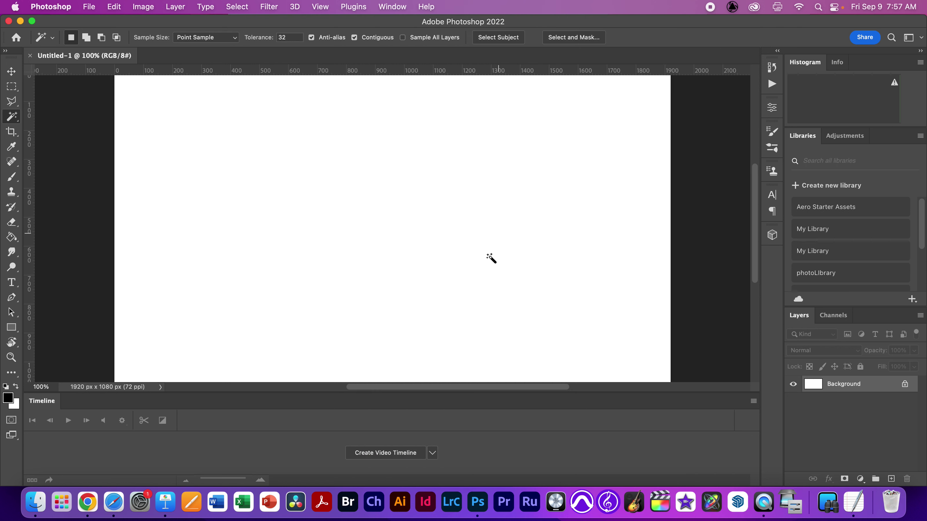
Add a new blank video layer above the background
click(148, 7)
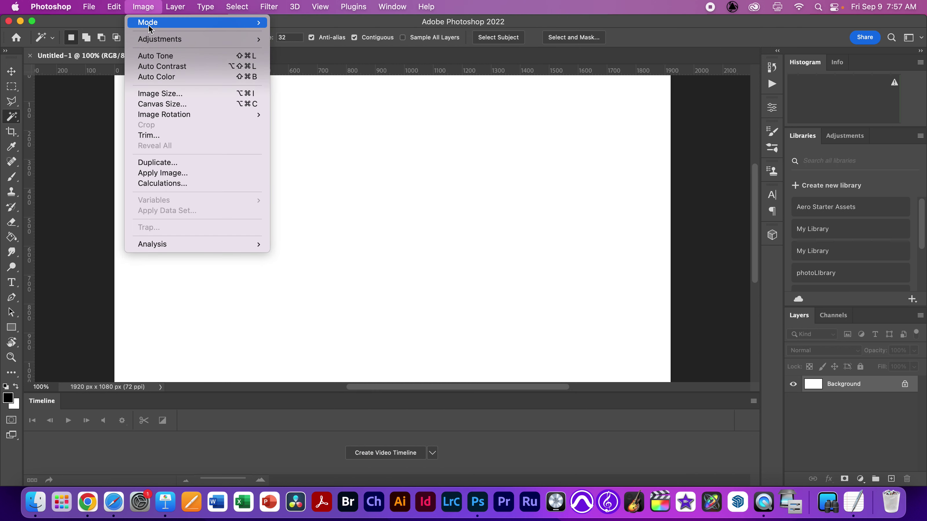
mouse_move(149, 25)
mouse_move(175, 7)
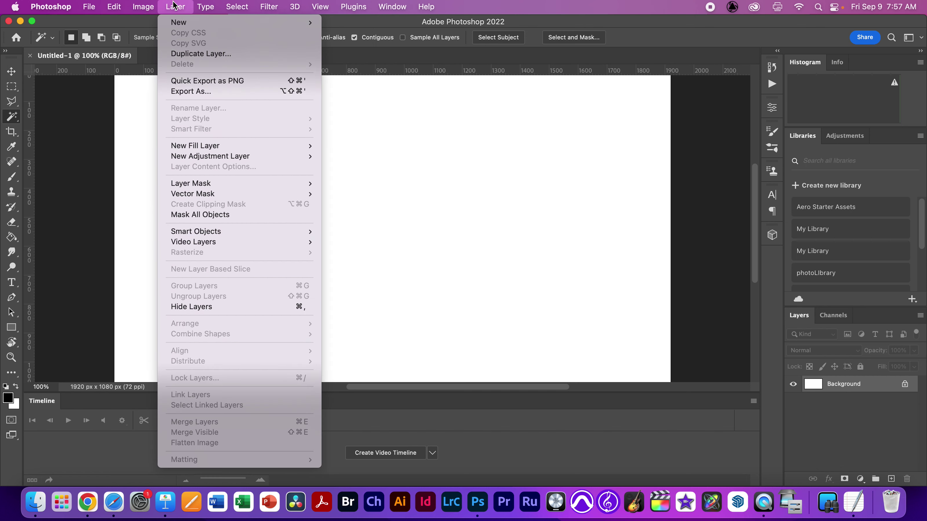
mouse_move(219, 197)
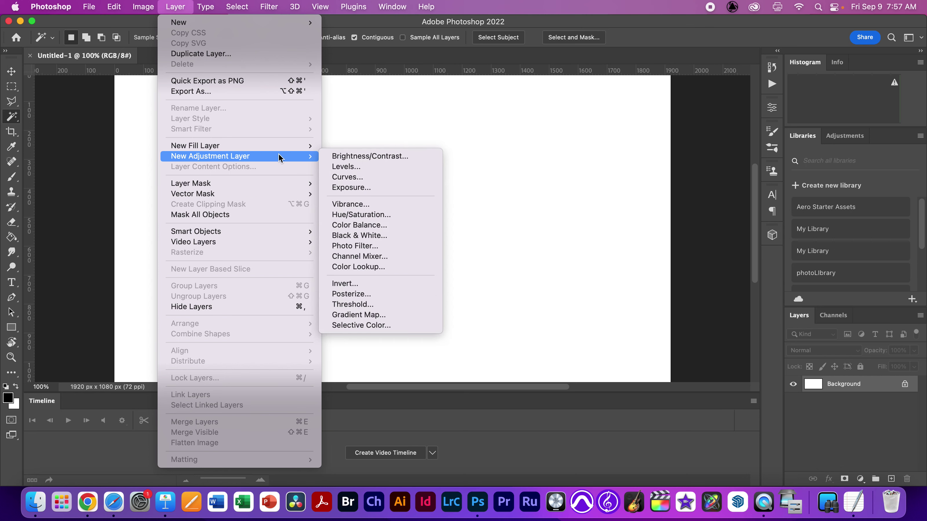
mouse_move(265, 242)
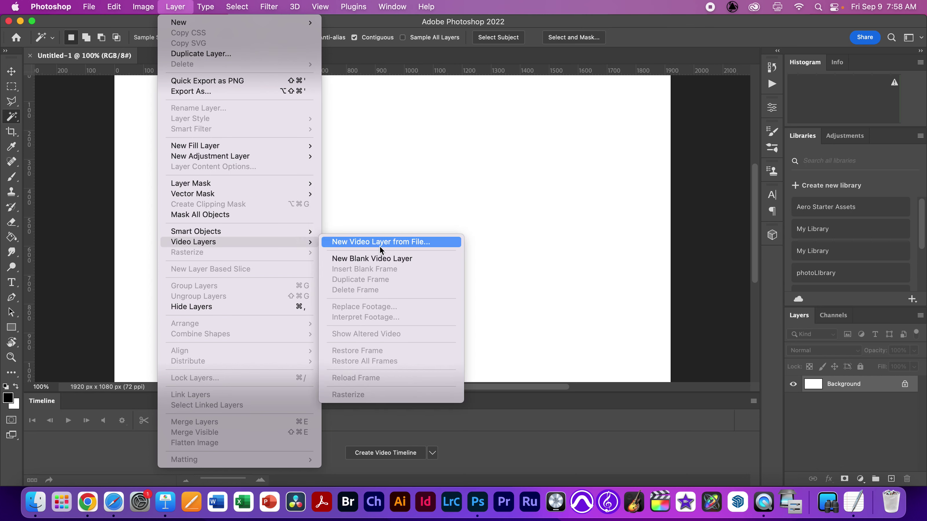
click(388, 260)
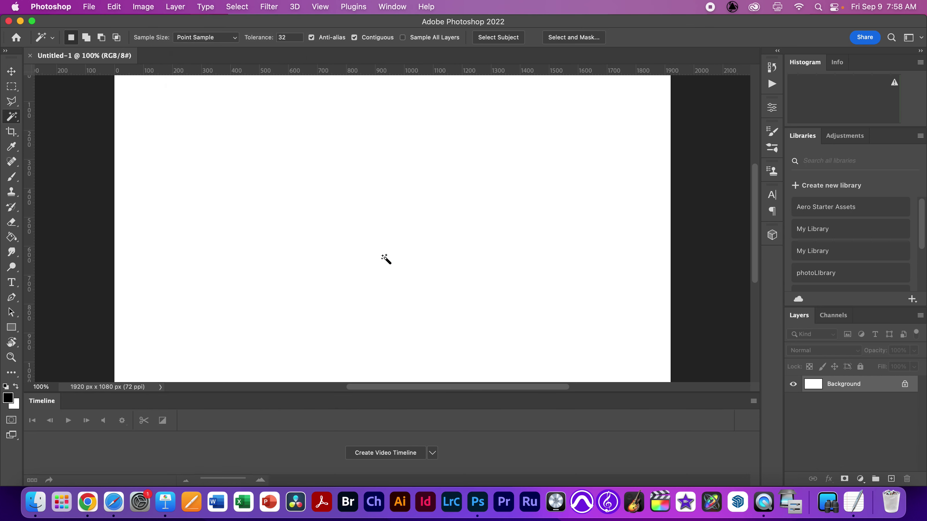
Set the timeline frame rate to 12 fps
click(753, 401)
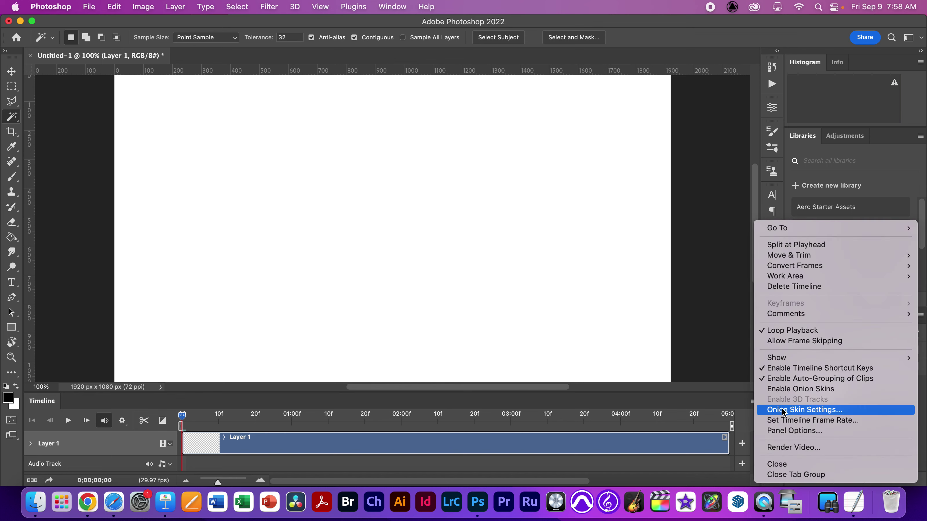
click(799, 422)
text(12)
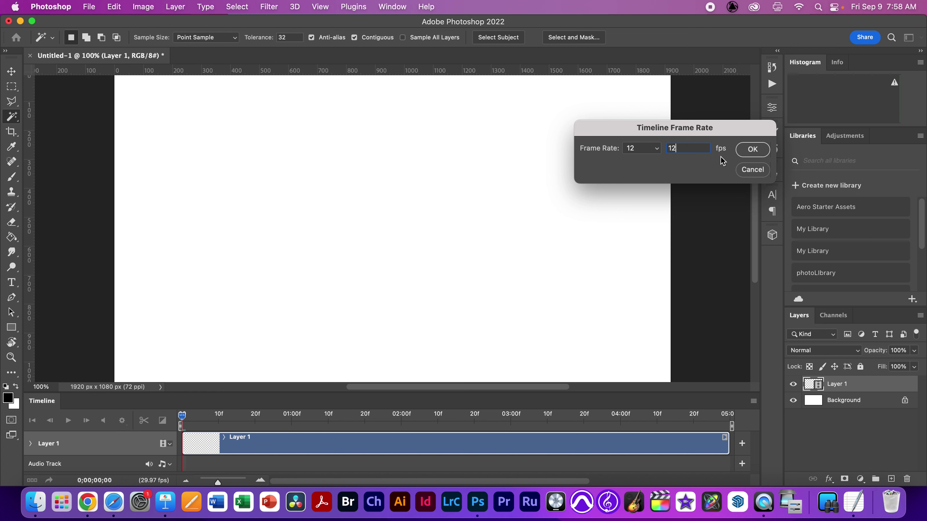
click(753, 150)
click(754, 402)
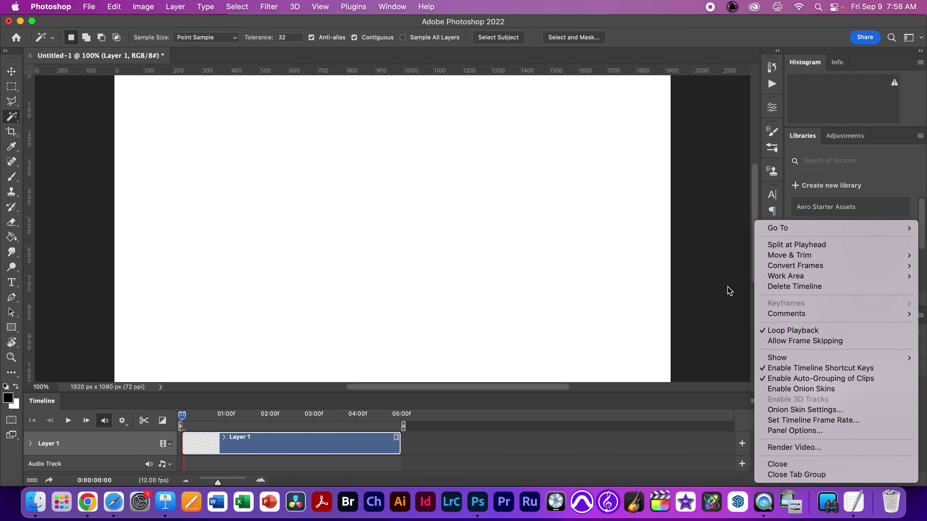
click(707, 306)
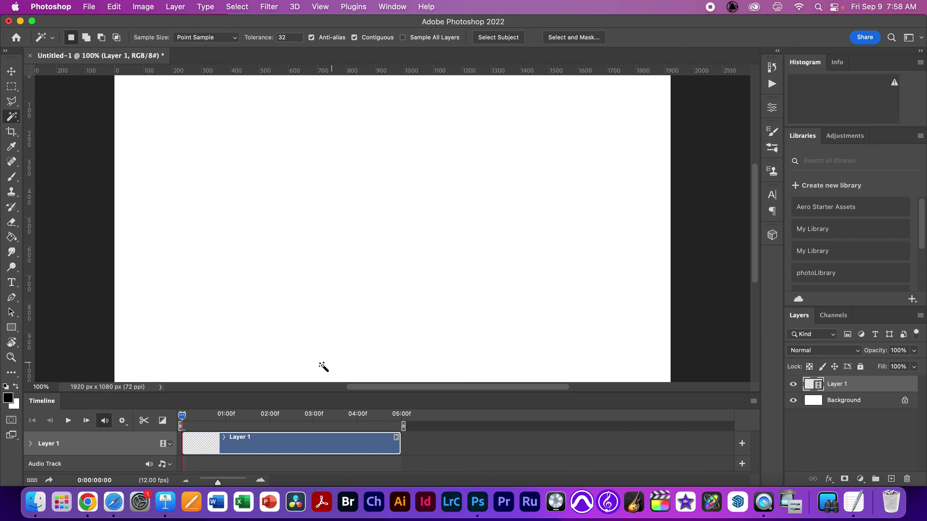
Sort the Desktop files by date modified in Finder and place the newest strawberry screenshot into the Photoshop document
key(super+Tab)
key(super+Tab)
key(super+Tab)
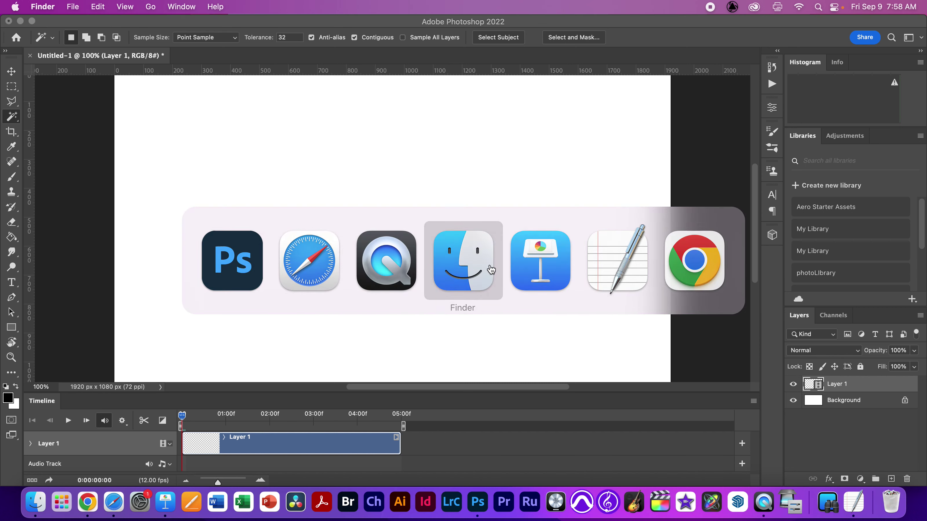
key(super+n)
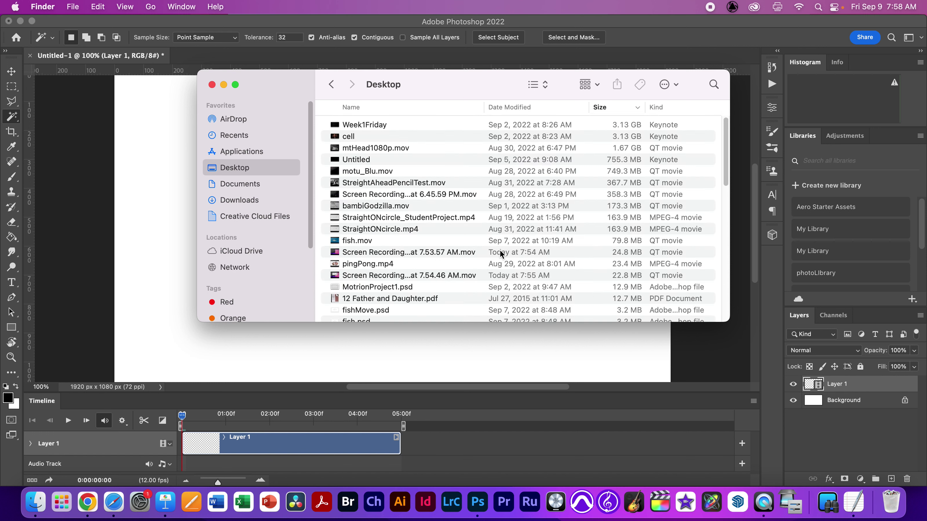
click(540, 107)
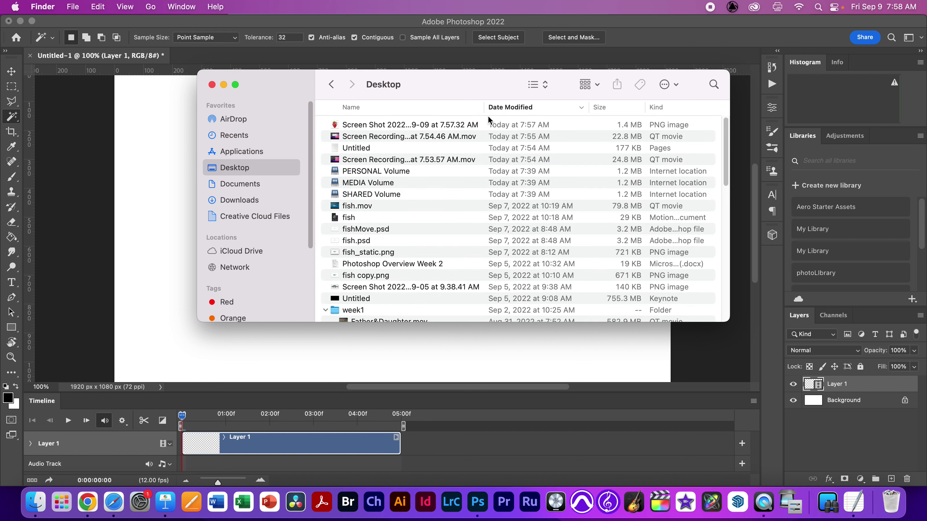
click(416, 124)
key(space)
key(space)
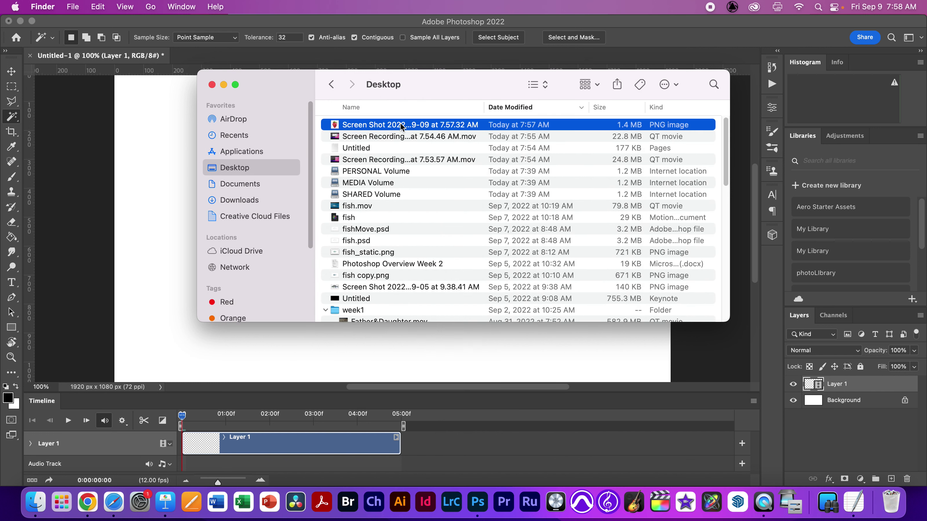
drag(400, 126, 163, 269)
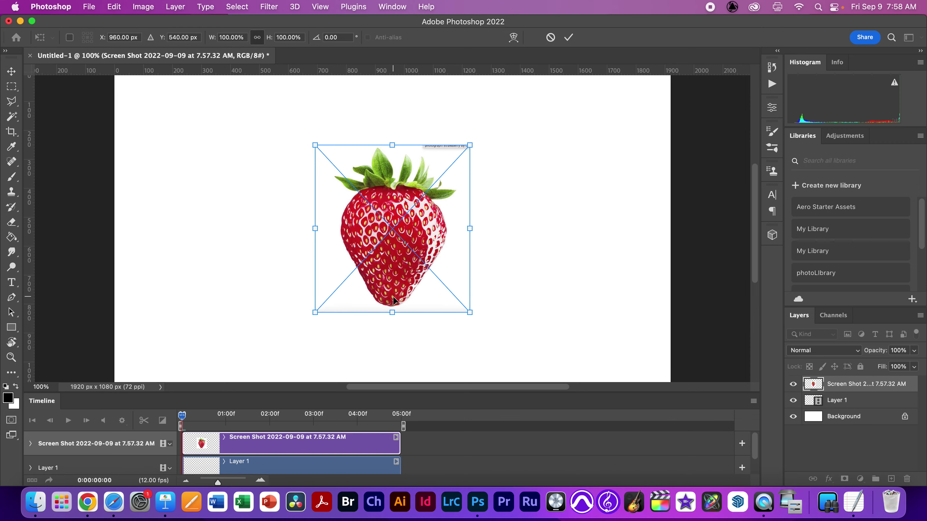
Centre the placed strawberry image on the canvas at X 960 px, Y 540 px and commit the placement
drag(393, 300, 377, 327)
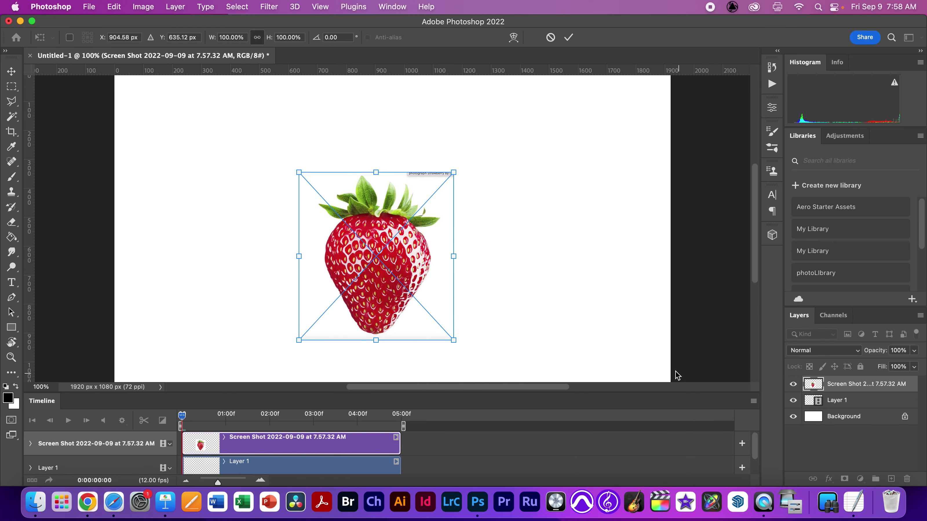
key(super+minus)
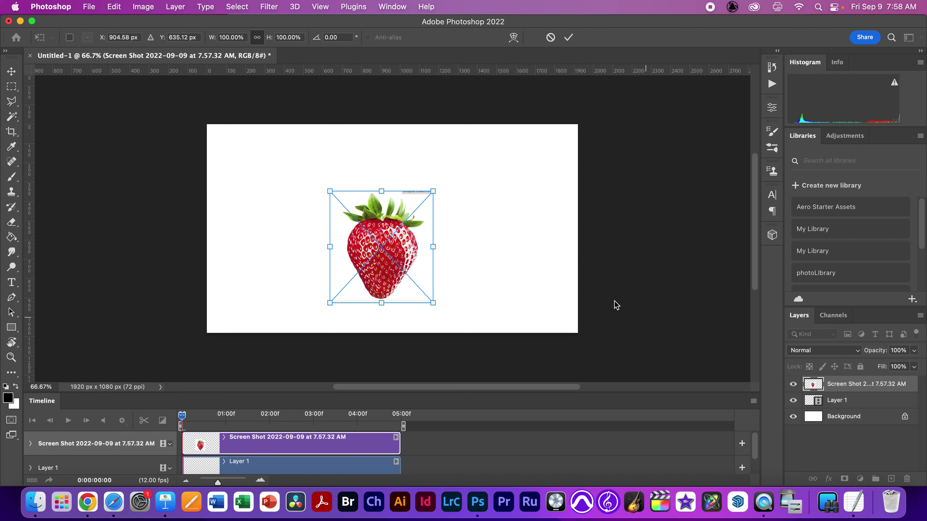
drag(391, 243, 409, 221)
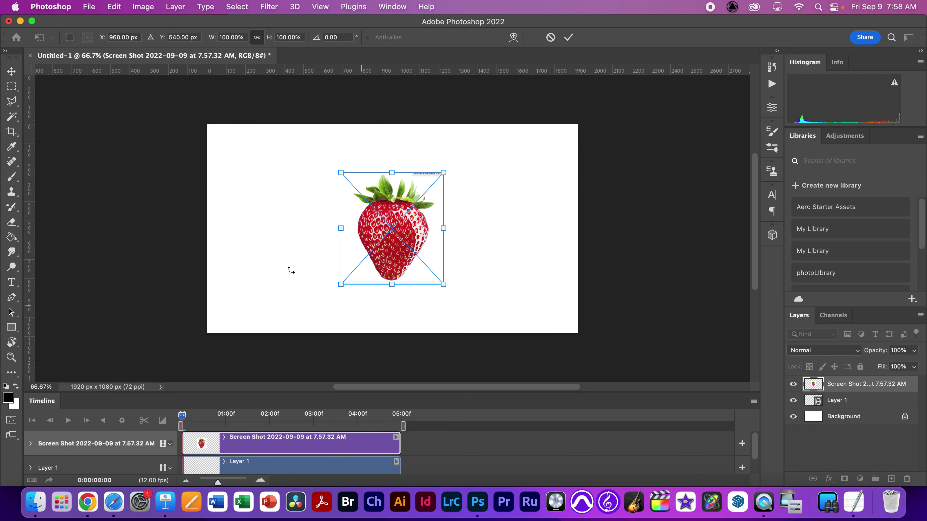
key(Return)
key(w)
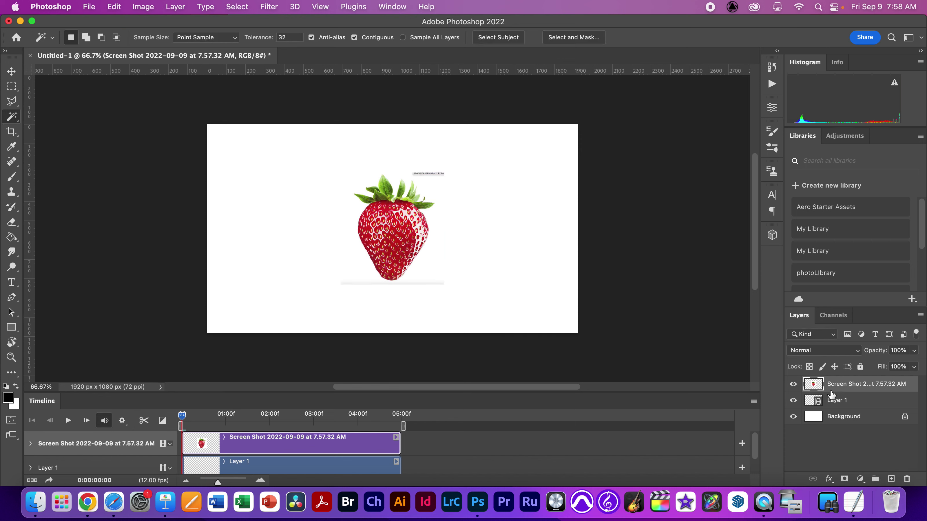
Move the strawberry screenshot layer beneath Layer 1 and lower its opacity to 28%
drag(814, 387, 812, 406)
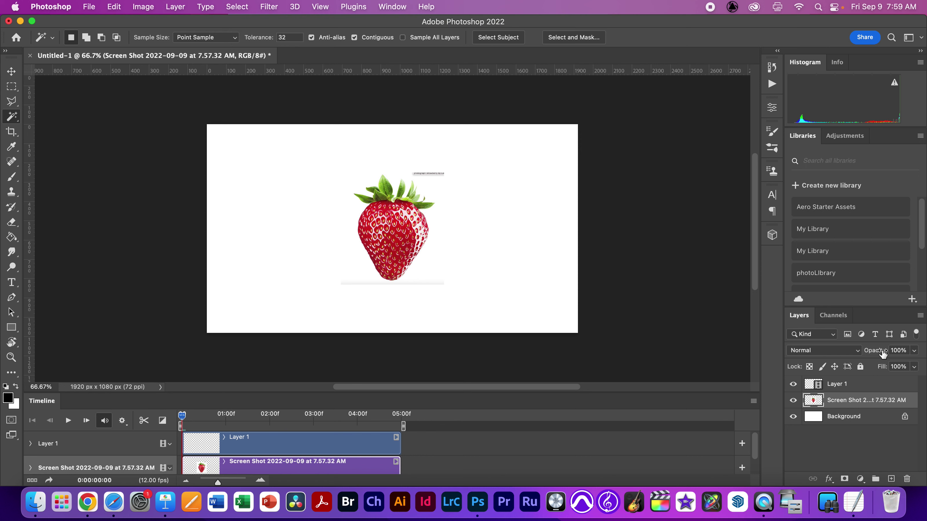
mouse_move(884, 353)
mouse_down()
mouse_move(849, 352)
mouse_move(878, 355)
mouse_up()
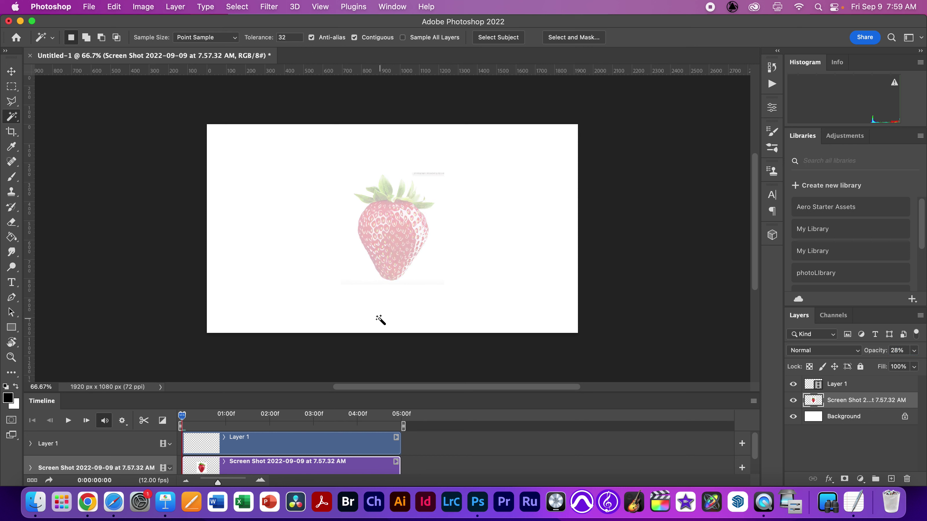
Activate the Brush tool, check its presets, and make video Layer 1 the active layer for tracing the strawberry
key(b)
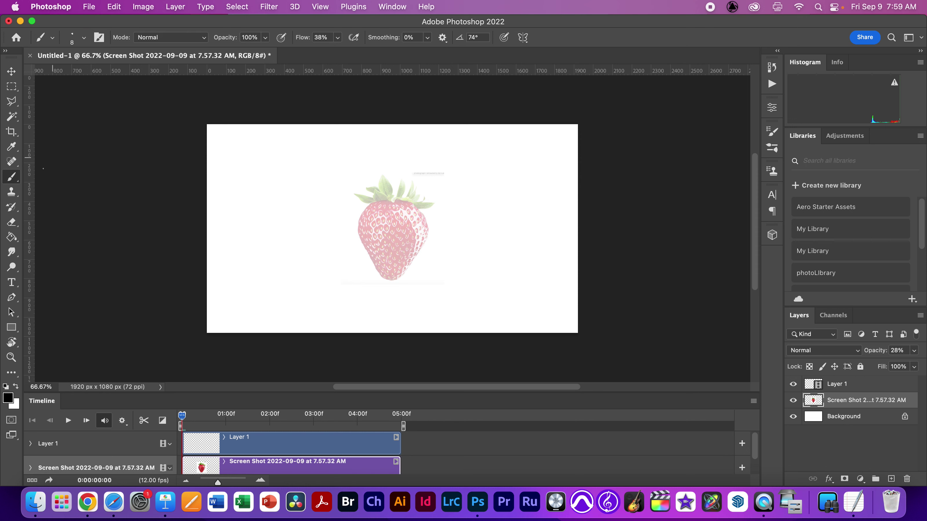
right_click(11, 177)
click(50, 179)
click(52, 38)
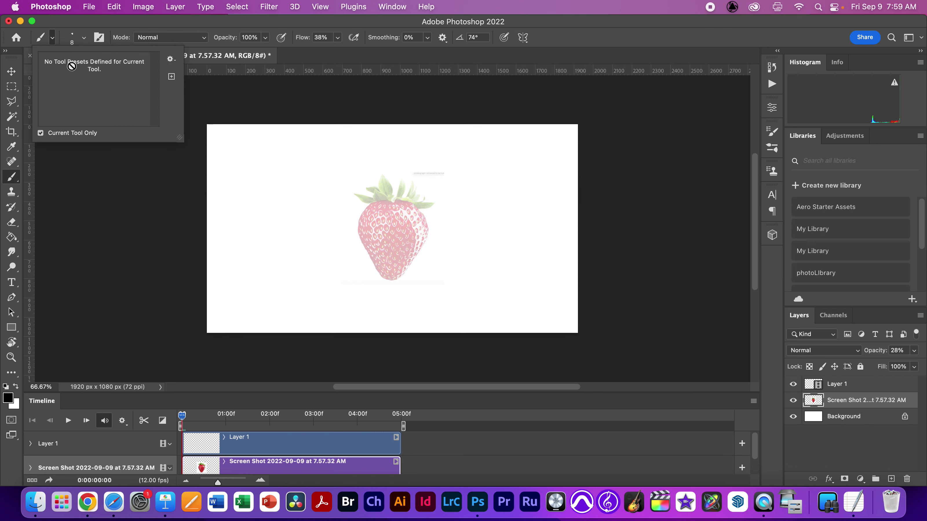
click(72, 38)
click(222, 165)
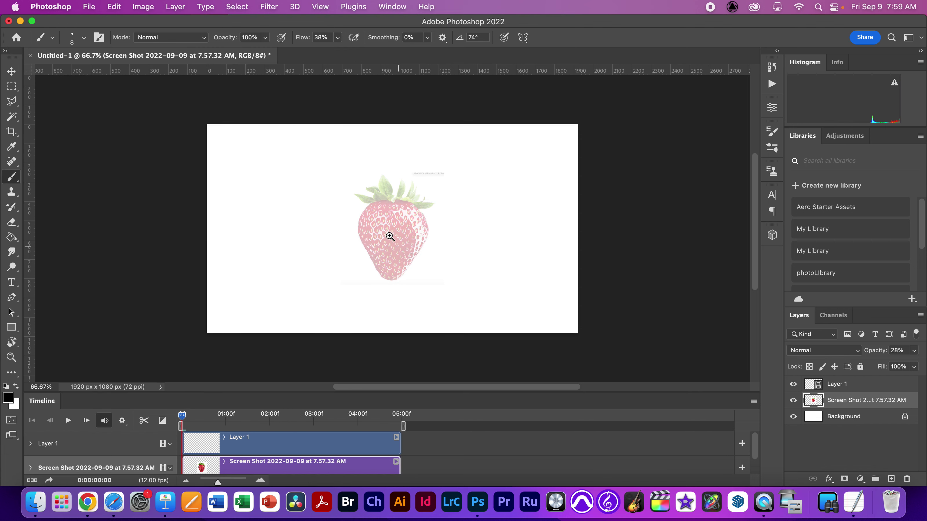
drag(390, 243, 423, 255)
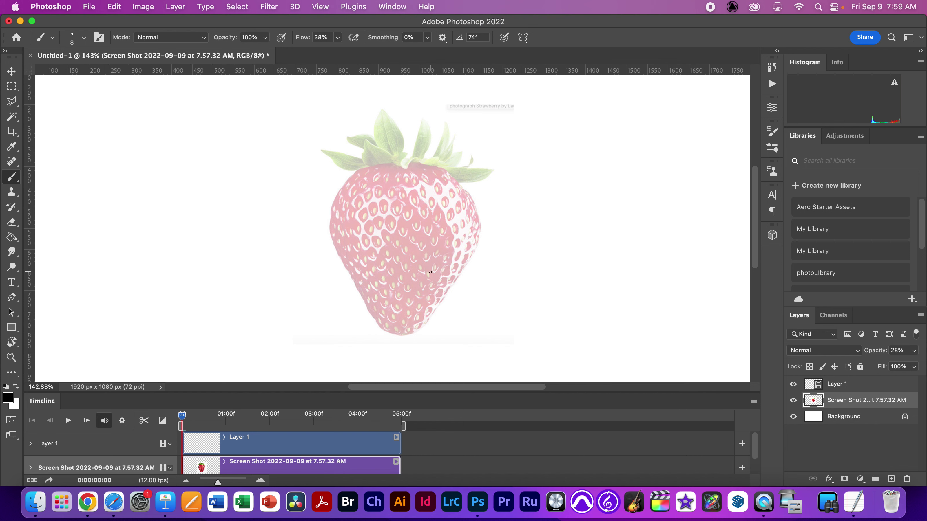
double_click(838, 384)
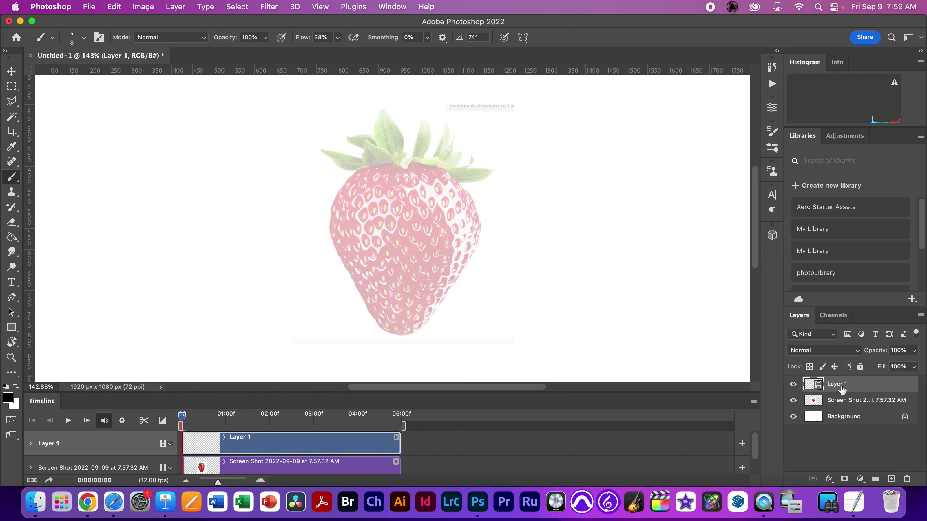
Rename video Layer 1 to pencil and trace the strawberry's body and leaves on the first frame
text(pencil)
key(Return)
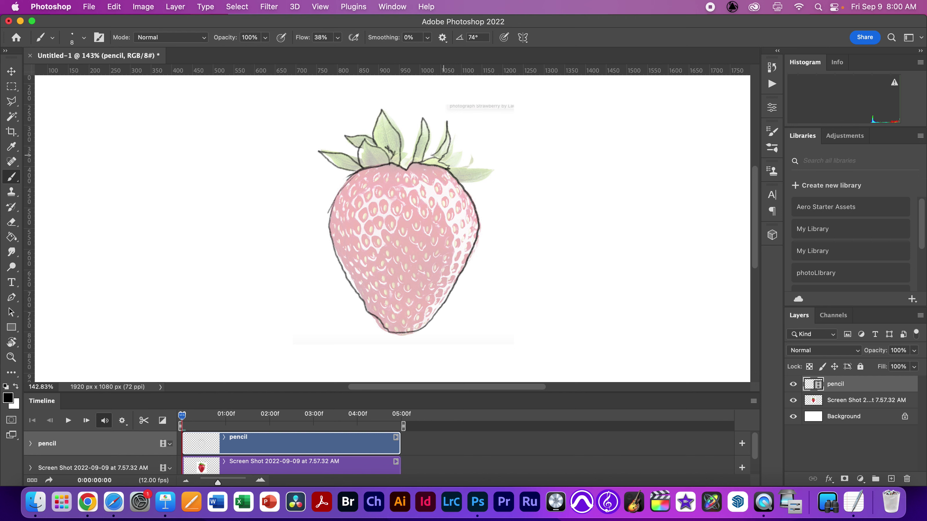
drag(442, 156, 458, 150)
drag(450, 169, 480, 168)
Advance to frame 0:00:00:01 and trace the strawberry's outline and leaves again on the pencil layer
key(Right)
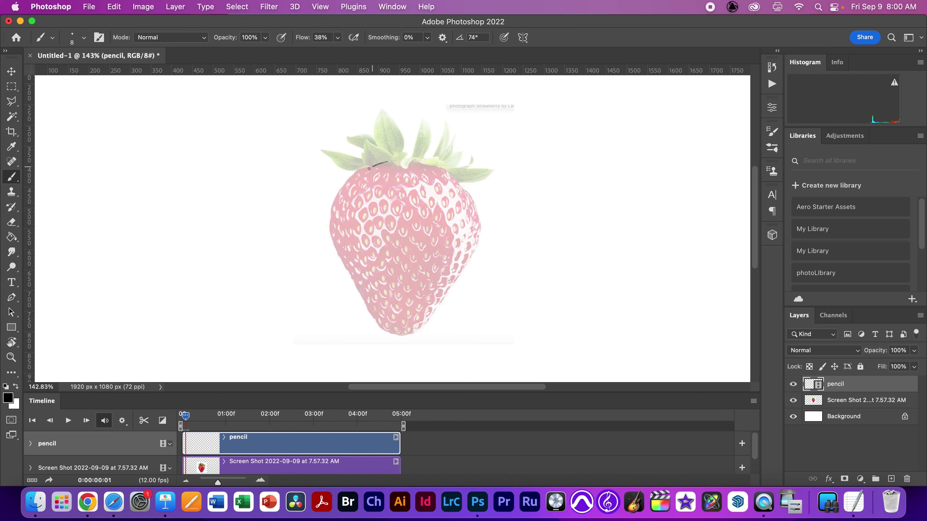
mouse_move(347, 181)
mouse_down()
mouse_move(332, 212)
mouse_move(337, 246)
mouse_move(377, 325)
mouse_up()
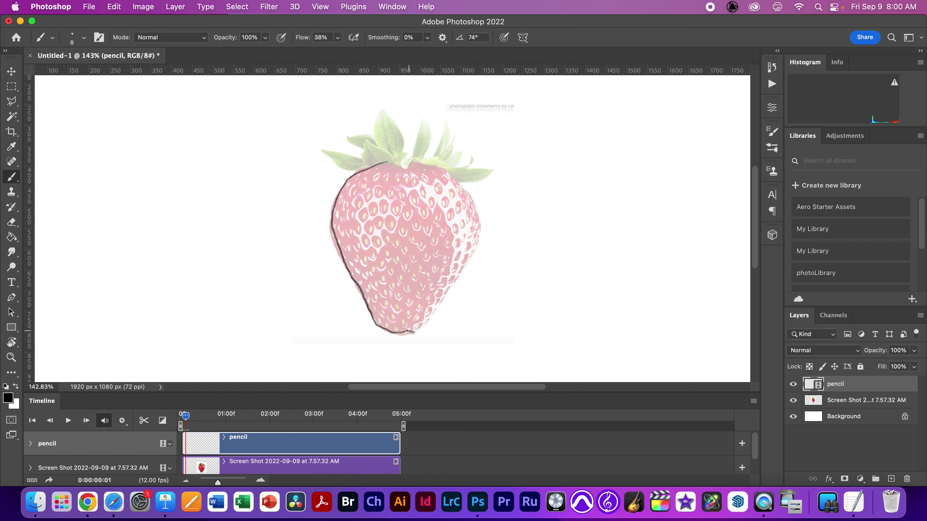
mouse_move(438, 314)
mouse_down()
mouse_move(471, 258)
mouse_move(477, 206)
mouse_move(450, 172)
mouse_move(400, 164)
mouse_up()
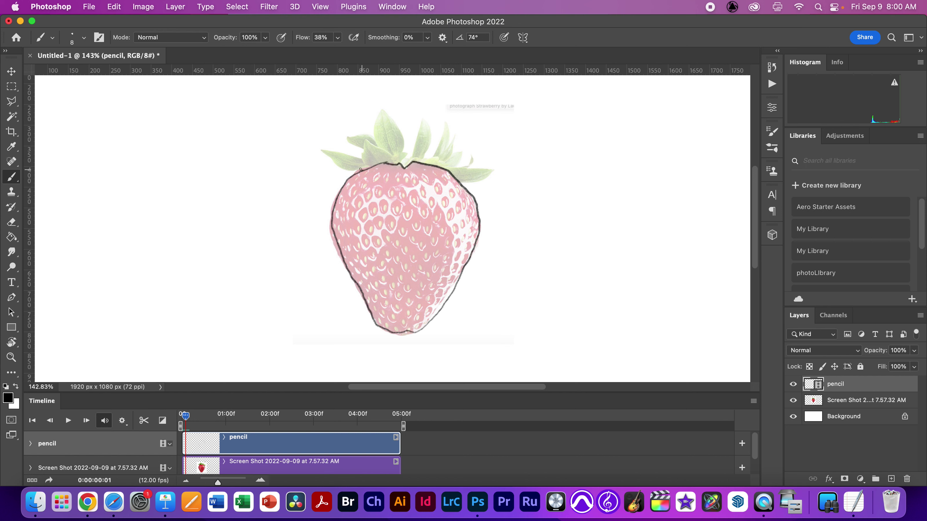
mouse_move(320, 150)
mouse_down()
mouse_move(355, 154)
mouse_move(368, 169)
mouse_move(363, 140)
mouse_move(396, 158)
mouse_up()
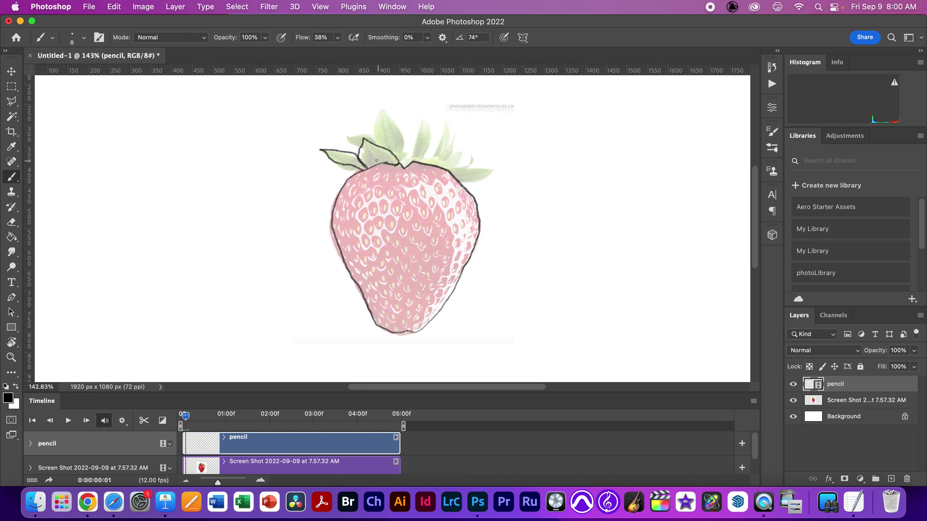
mouse_move(347, 137)
mouse_down()
mouse_move(379, 142)
mouse_move(381, 108)
mouse_move(399, 163)
mouse_up()
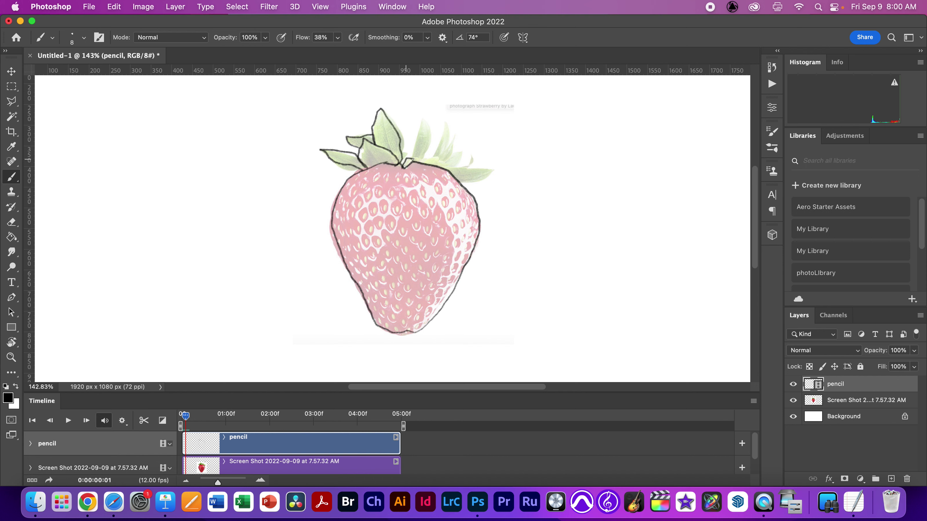
mouse_move(414, 149)
mouse_down()
mouse_move(423, 115)
mouse_move(418, 163)
mouse_move(445, 123)
mouse_move(438, 159)
mouse_up()
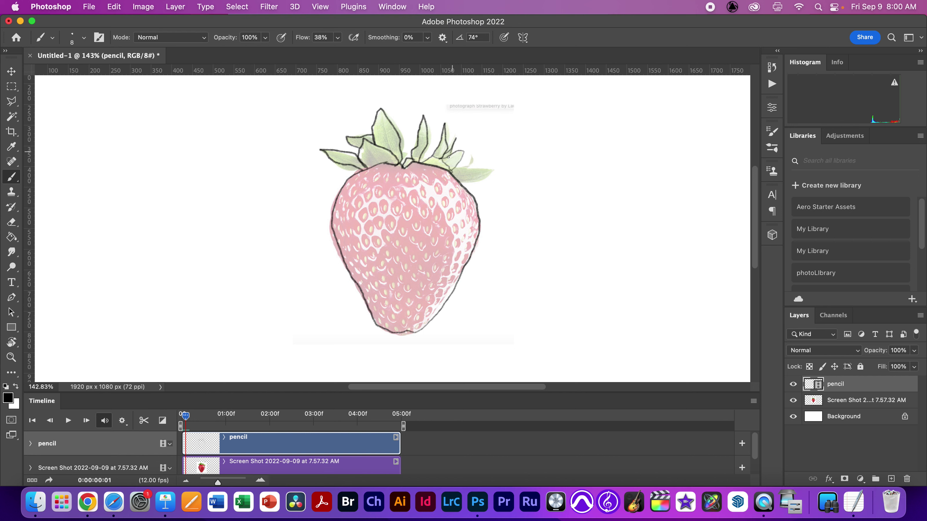
drag(471, 162, 472, 165)
Advance to frame 0:00:00:02 and trace the strawberry's body and leaves a third time
key(Right)
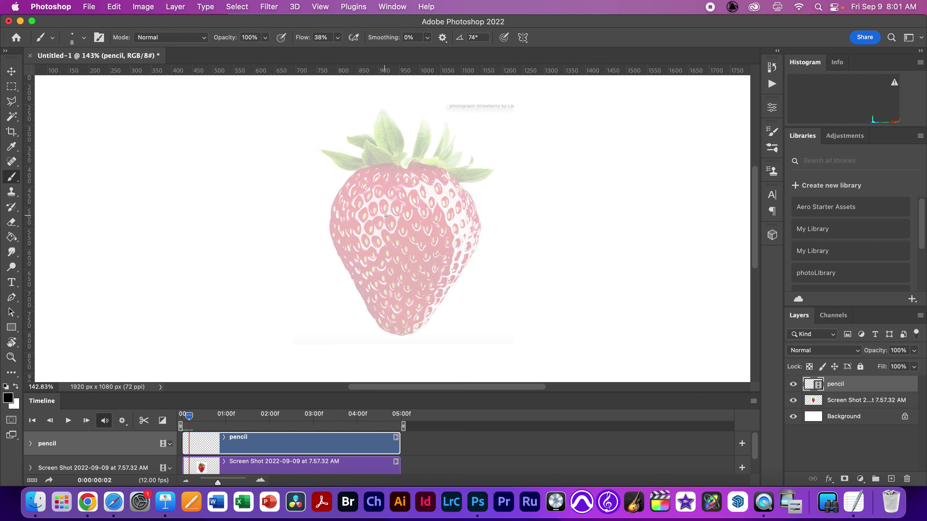
mouse_move(398, 162)
mouse_down()
mouse_move(370, 167)
mouse_move(333, 202)
mouse_move(333, 242)
mouse_move(371, 310)
mouse_move(390, 331)
mouse_move(410, 332)
mouse_up()
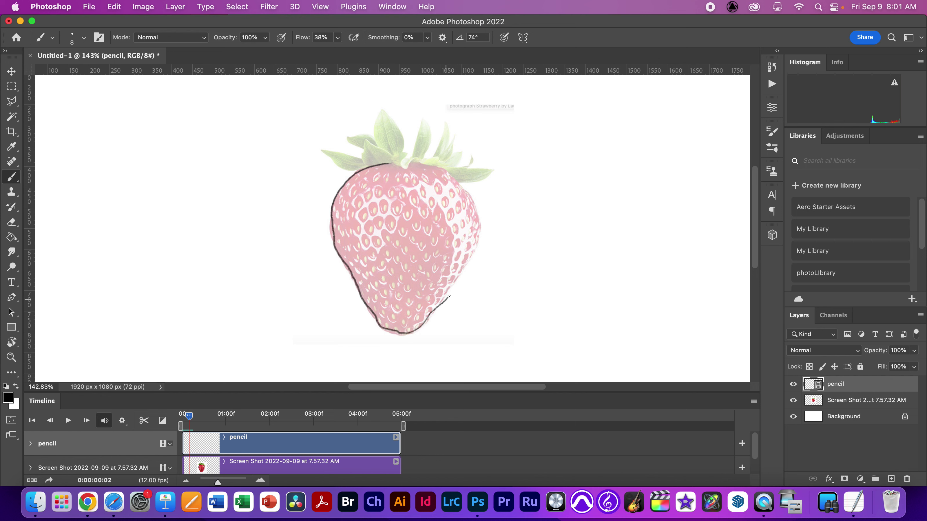
mouse_move(449, 296)
mouse_down()
mouse_move(479, 236)
mouse_move(474, 206)
mouse_move(455, 181)
mouse_up()
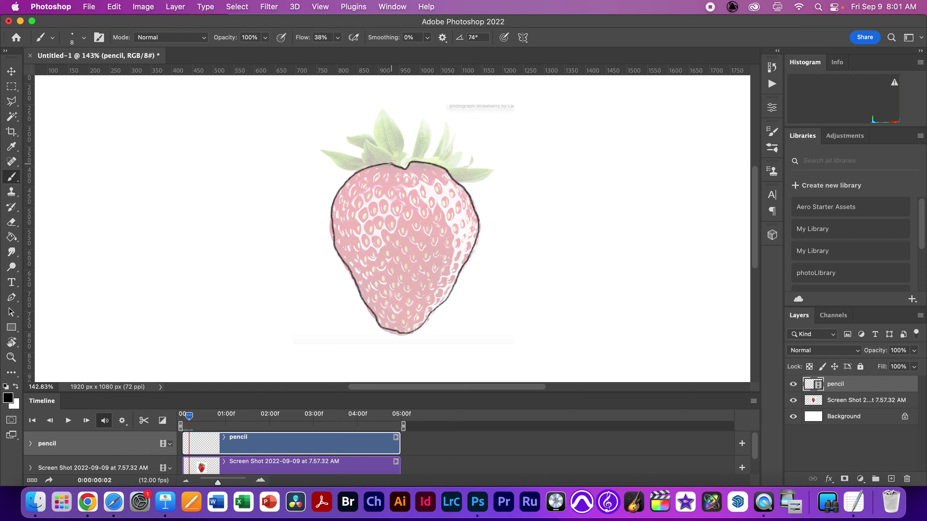
mouse_move(358, 171)
mouse_down()
mouse_move(321, 151)
mouse_move(371, 168)
mouse_move(365, 141)
mouse_move(396, 165)
mouse_up()
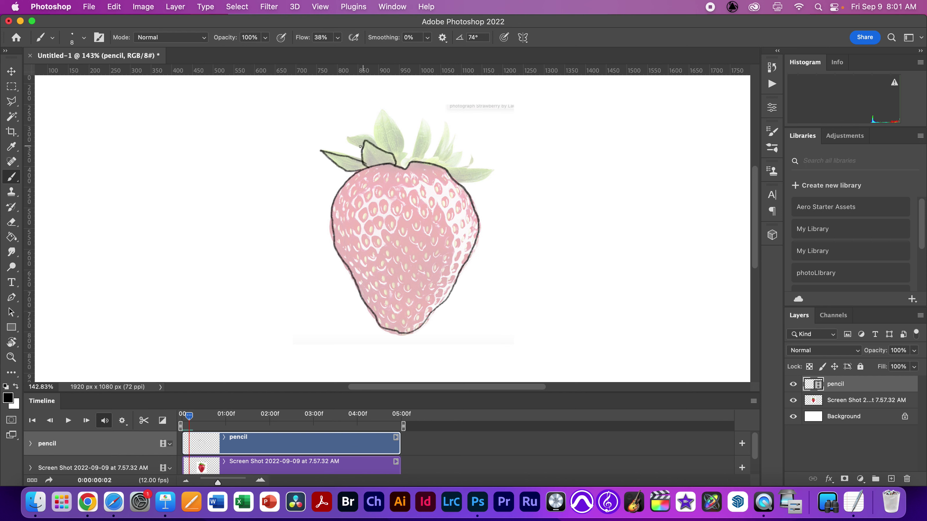
mouse_move(346, 139)
mouse_down()
mouse_move(376, 148)
mouse_move(383, 108)
mouse_move(403, 132)
mouse_move(401, 165)
mouse_move(414, 158)
mouse_move(421, 119)
mouse_move(429, 159)
mouse_move(445, 123)
mouse_move(443, 152)
mouse_move(454, 136)
mouse_move(447, 159)
mouse_up()
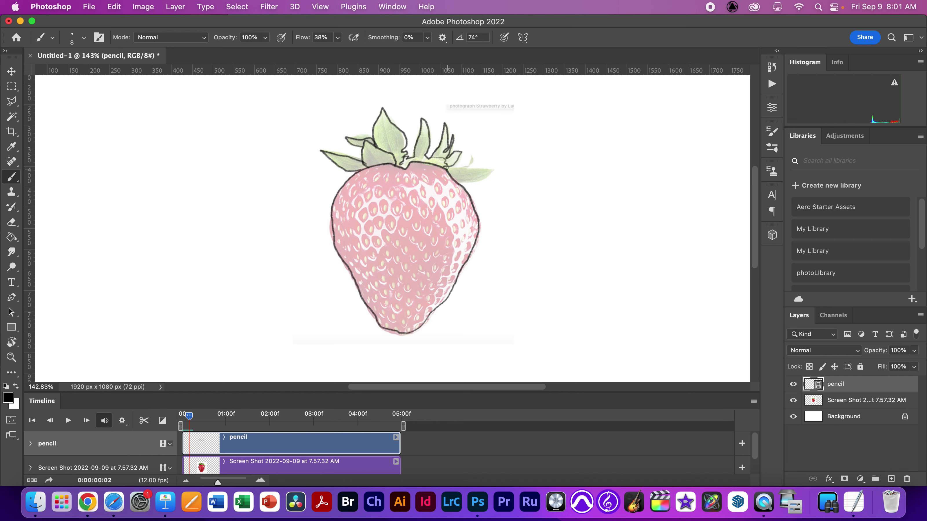
drag(447, 168, 470, 161)
Shorten the timeline work area to the three drawn frames and play back the animation
drag(403, 426, 191, 427)
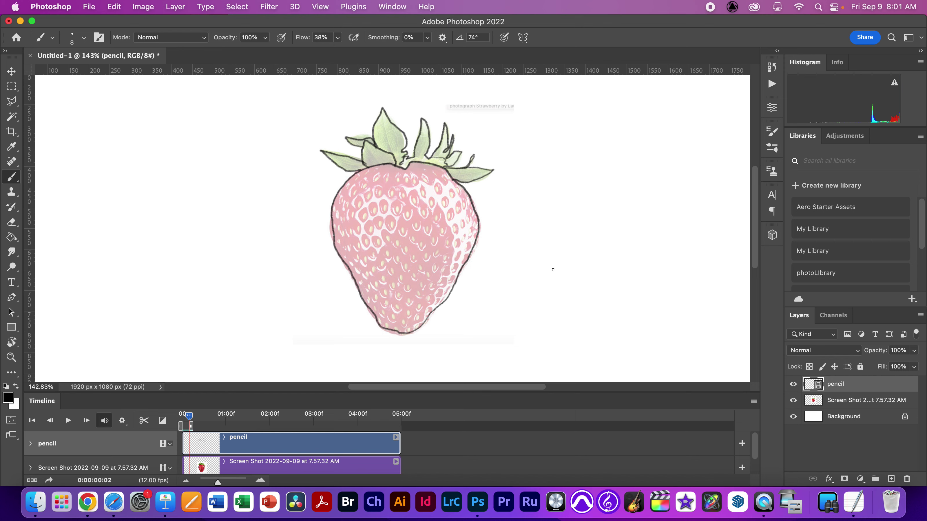
key(space)
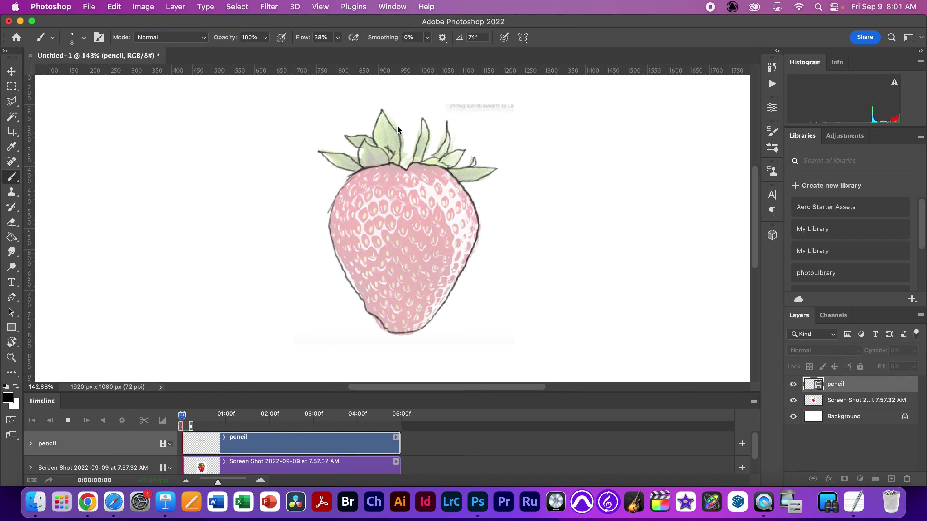
key(space)
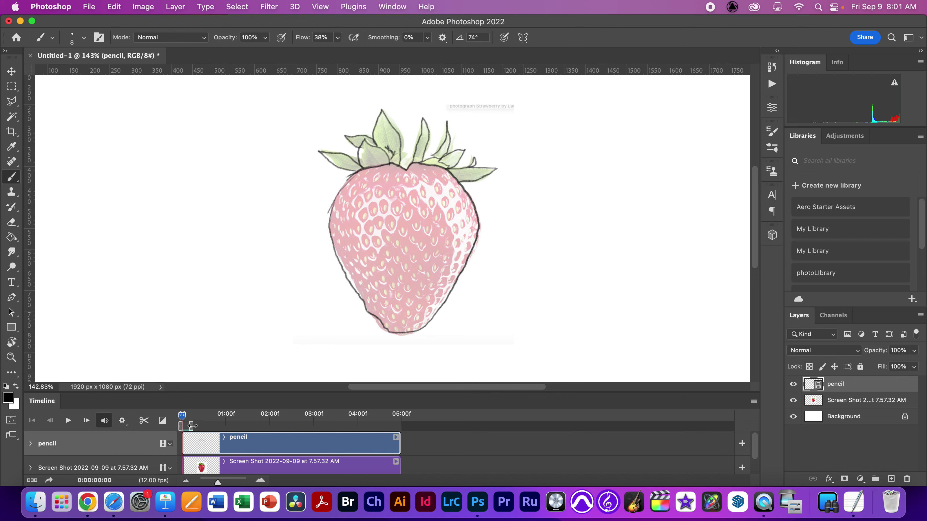
drag(193, 426, 196, 427)
key(space)
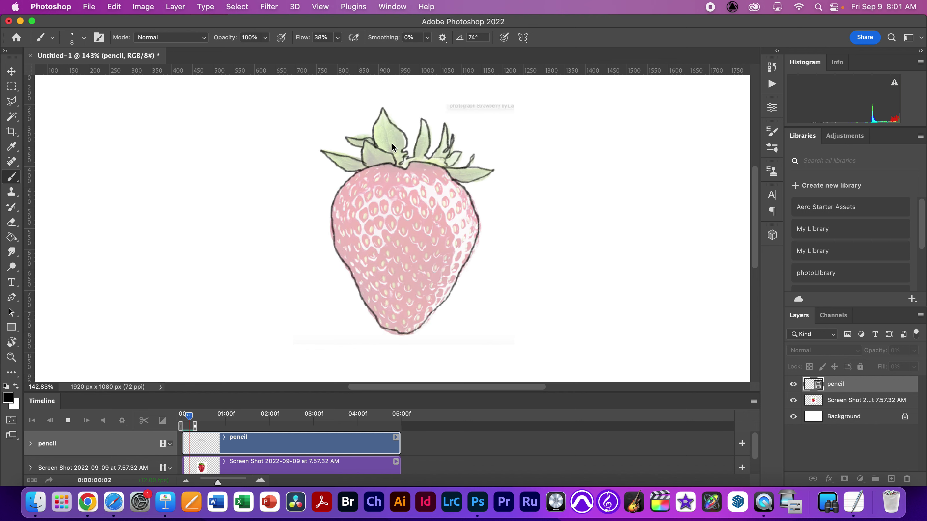
key(space)
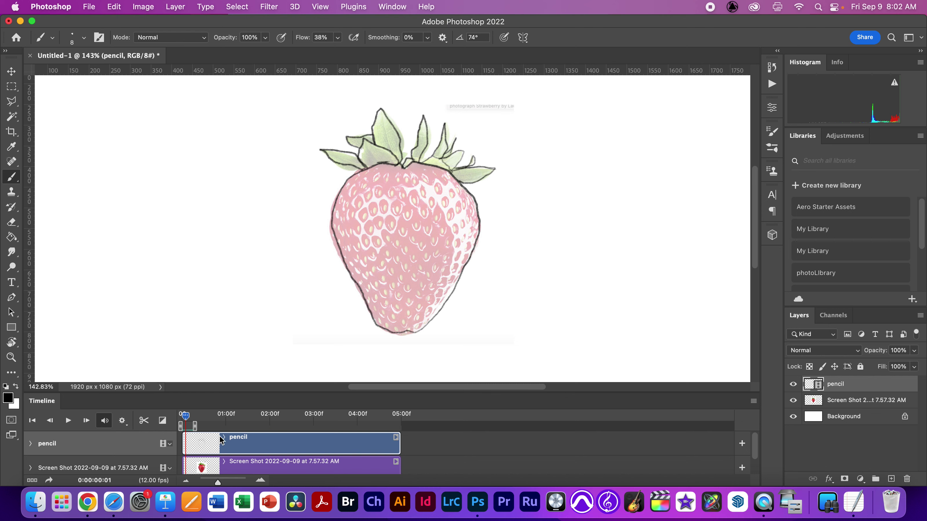
key(space)
key(space)
Hide the strawberry screenshot and Background layers and add a new blank video layer
click(793, 400)
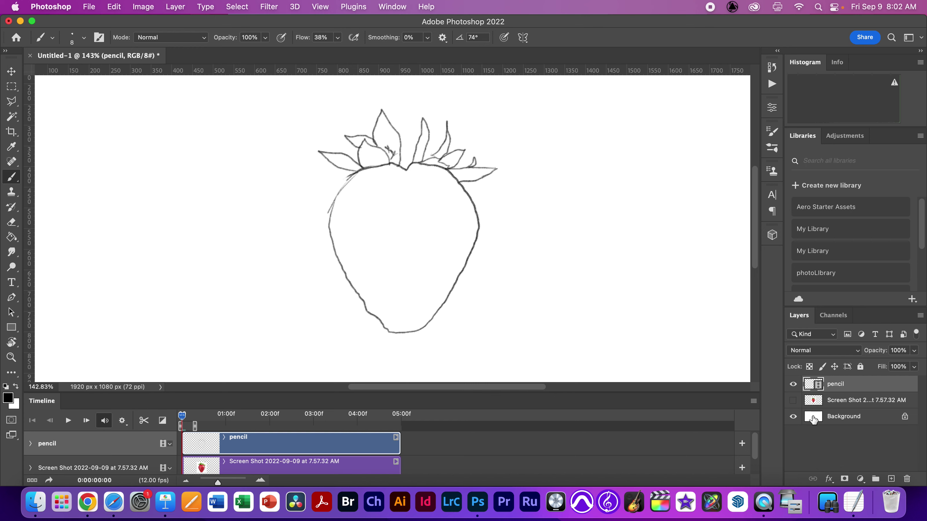
click(794, 416)
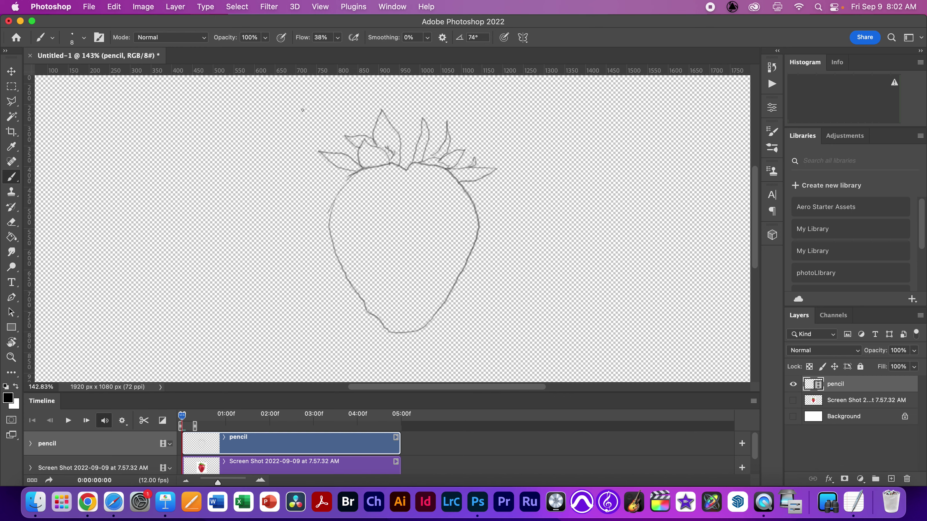
click(152, 4)
mouse_move(175, 6)
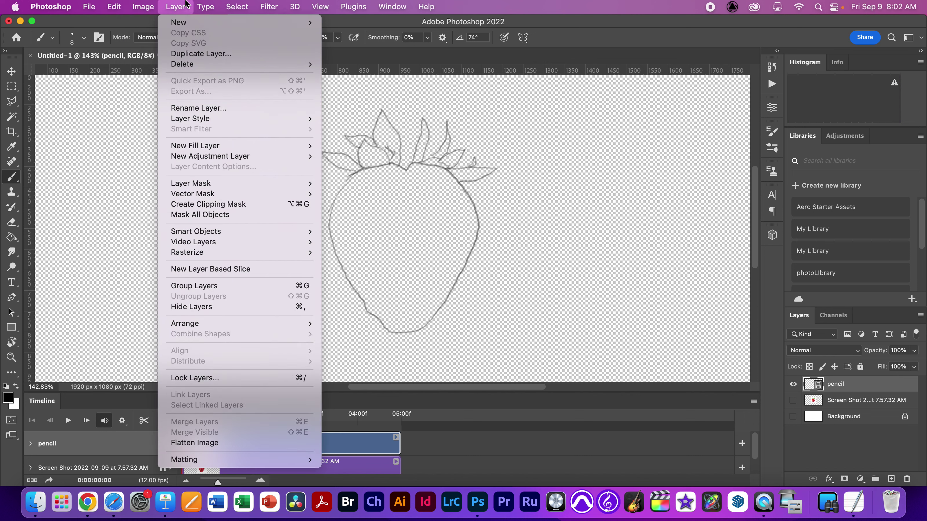
mouse_move(211, 232)
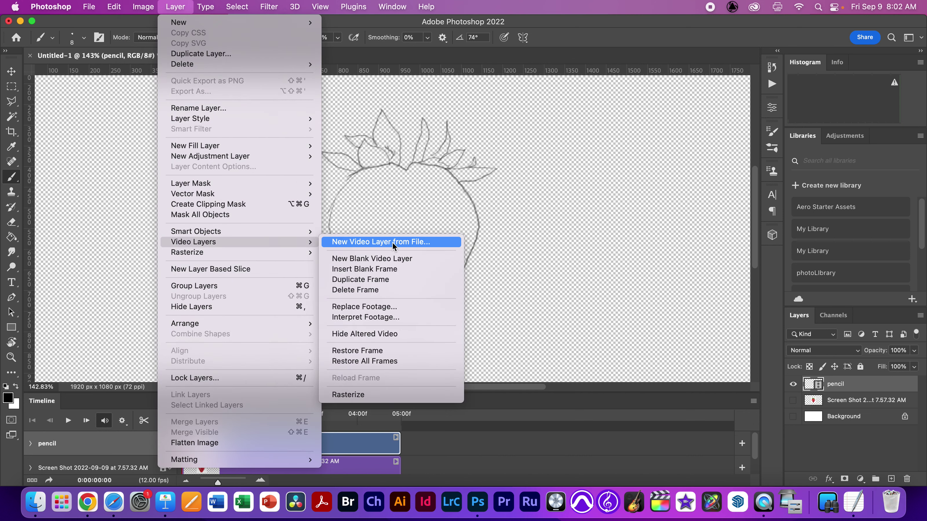
click(405, 259)
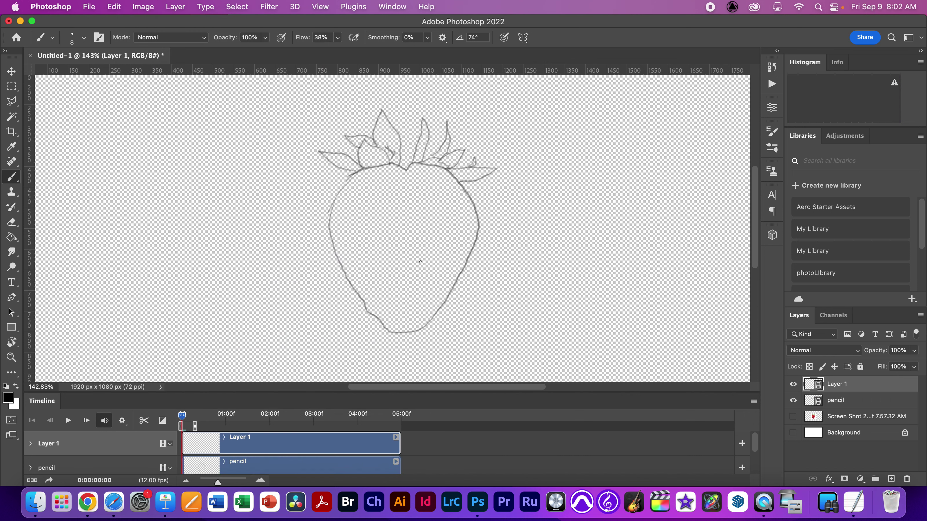
Rename the new video layer to fill and move it beneath the pencil layer
double_click(837, 384)
text(fill)
key(Return)
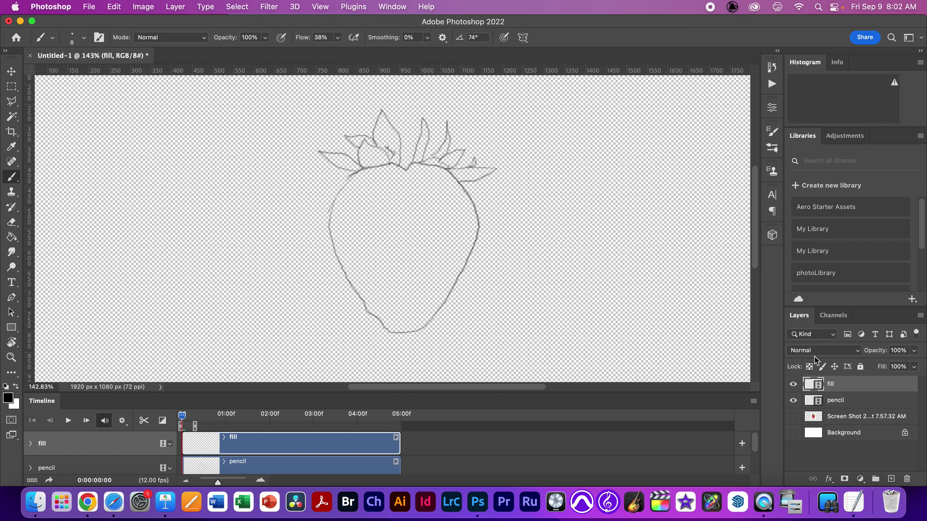
drag(813, 390, 813, 403)
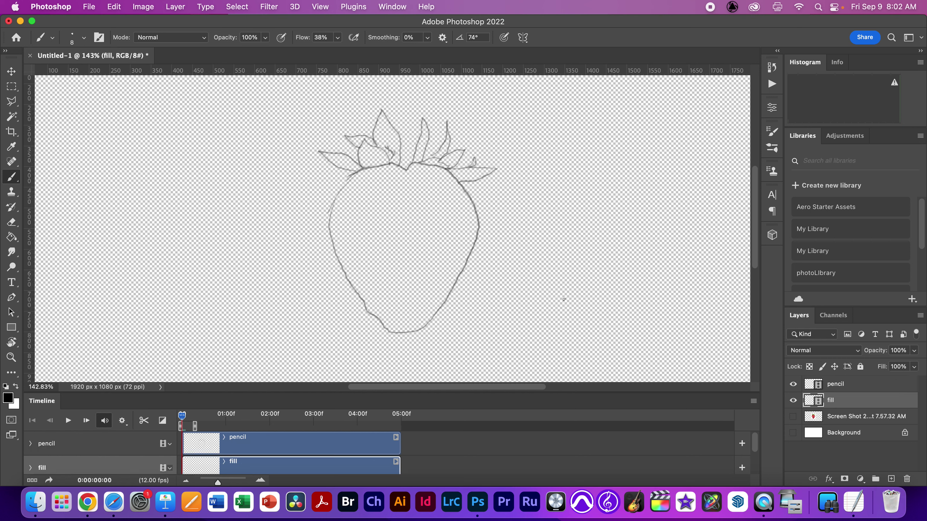
Select the empty area around the strawberry on the pencil layer with the Magic Wand and invert the selection
drag(11, 117, 49, 139)
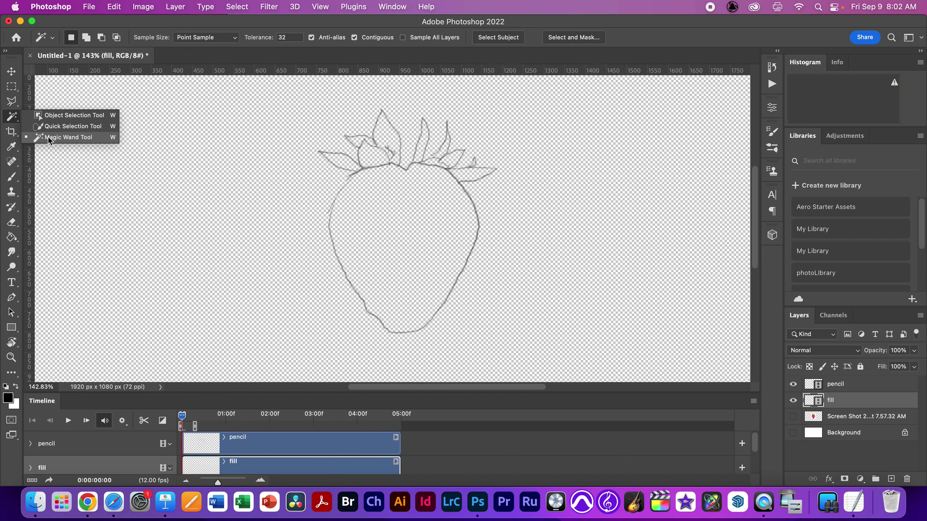
click(70, 138)
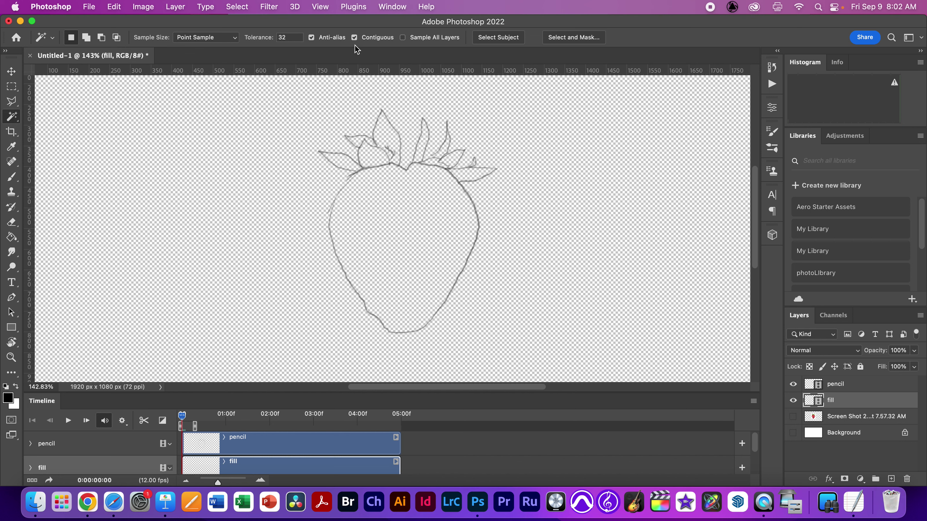
click(848, 387)
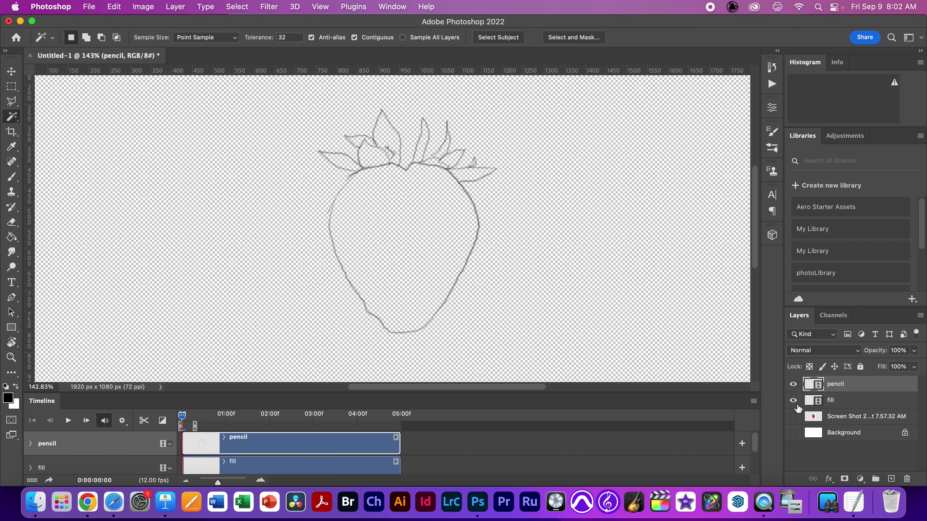
click(260, 178)
drag(408, 165, 438, 175)
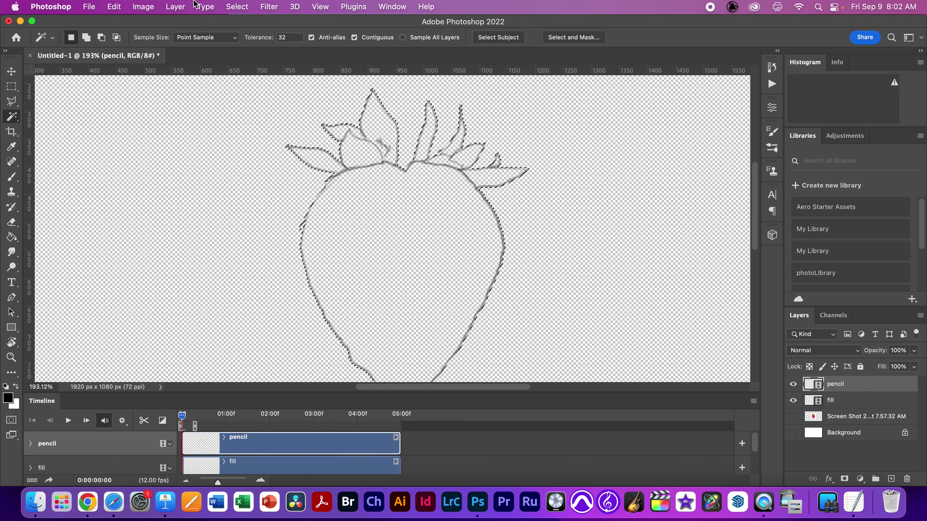
click(206, 7)
mouse_move(236, 6)
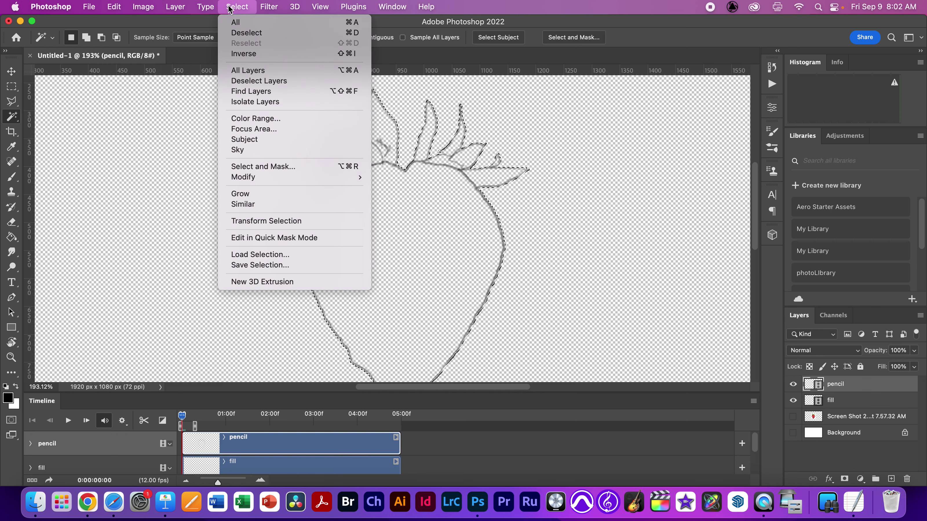
click(243, 53)
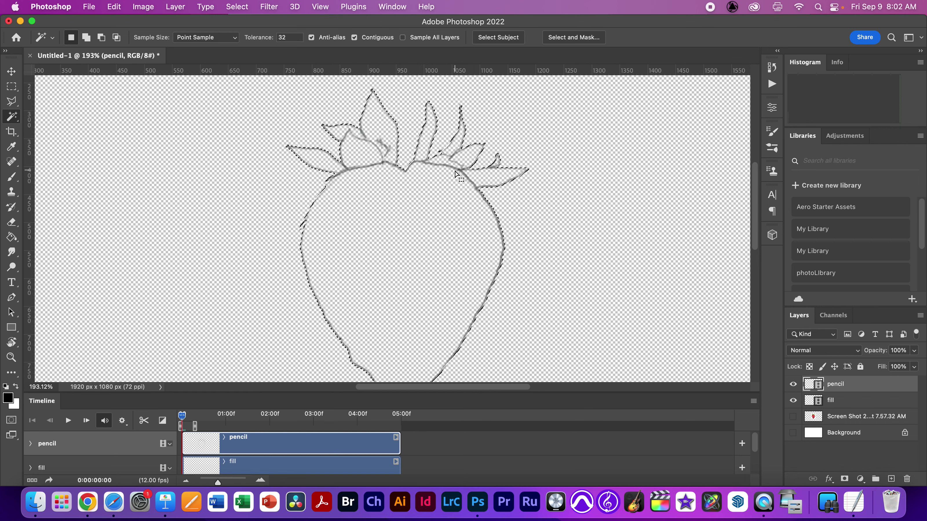
key(alt)
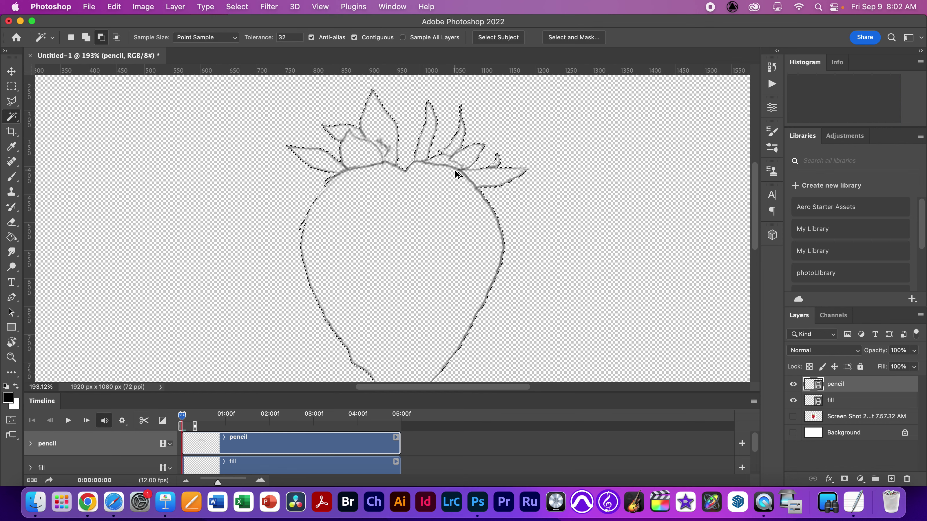
key(super+BackSpace)
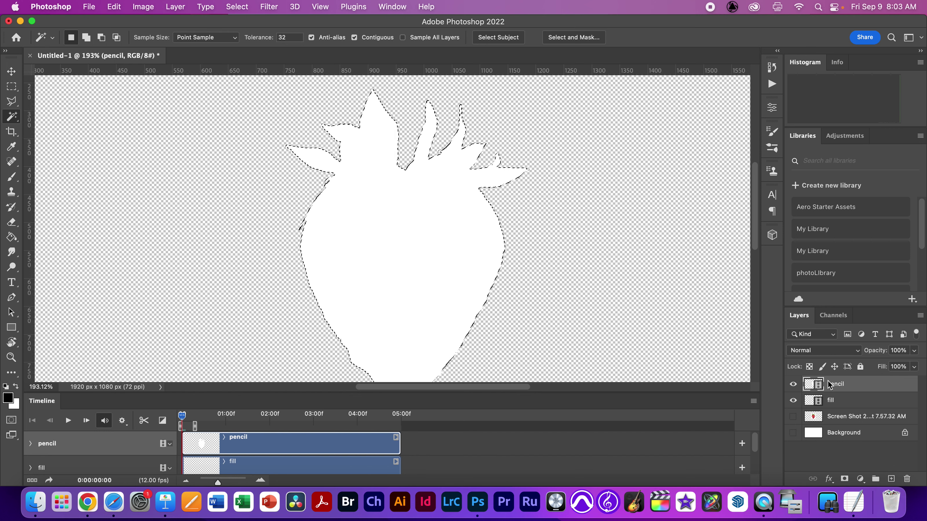
key(super+z)
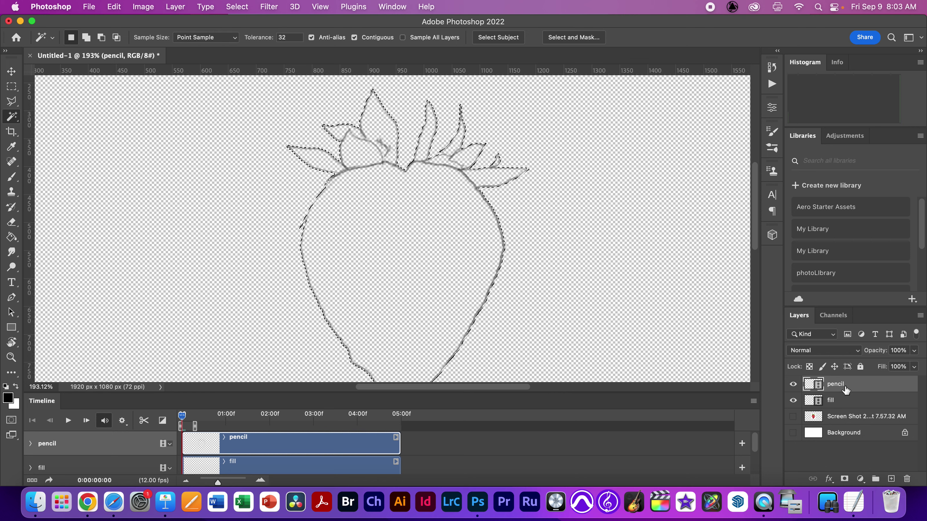
Fill the strawberry selection with the white background colour on the fill layer
click(843, 400)
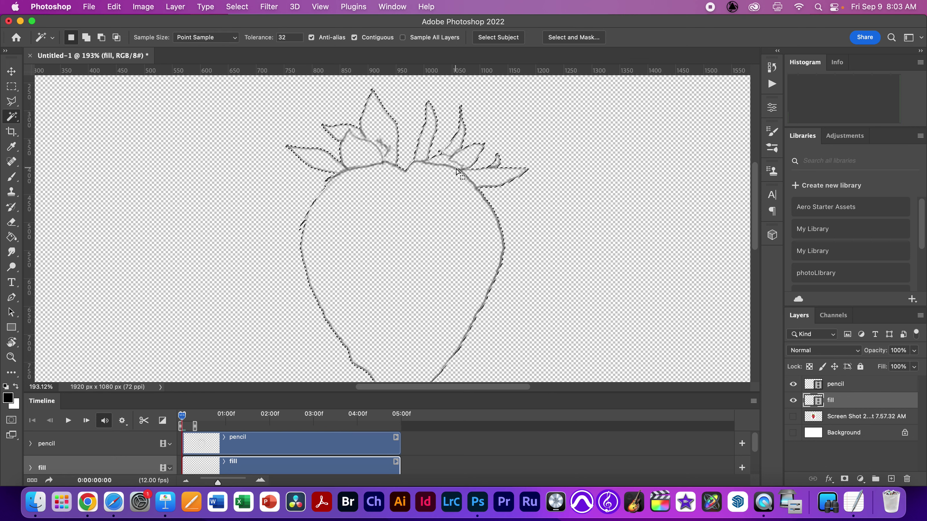
key(super+BackSpace)
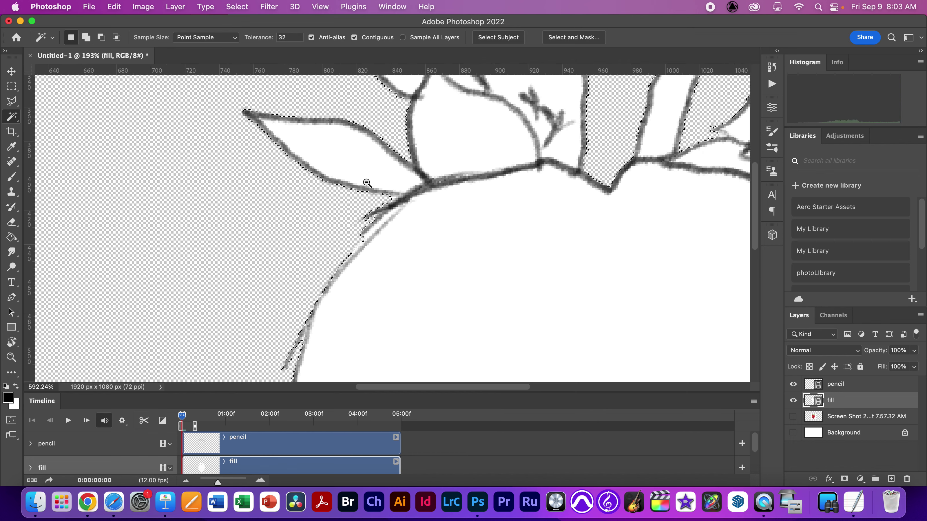
drag(340, 166, 347, 201)
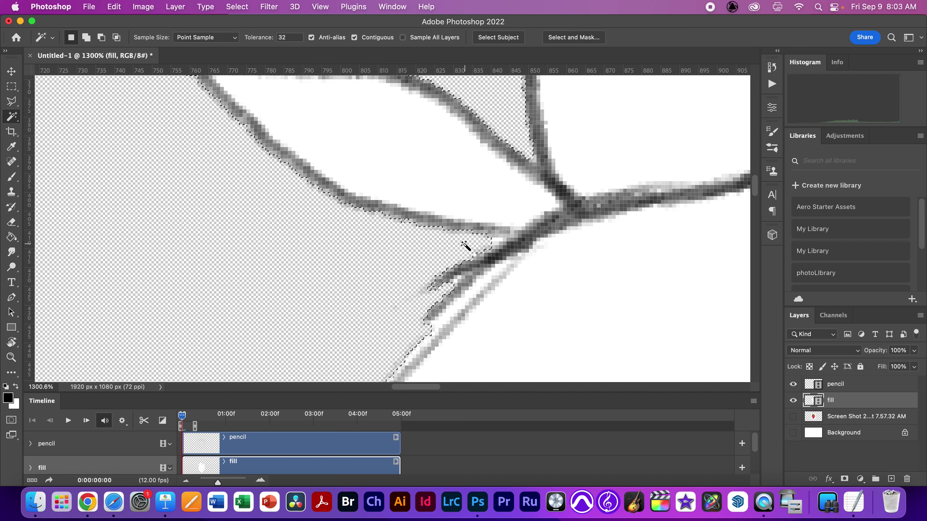
scroll(465, 245, down, 4)
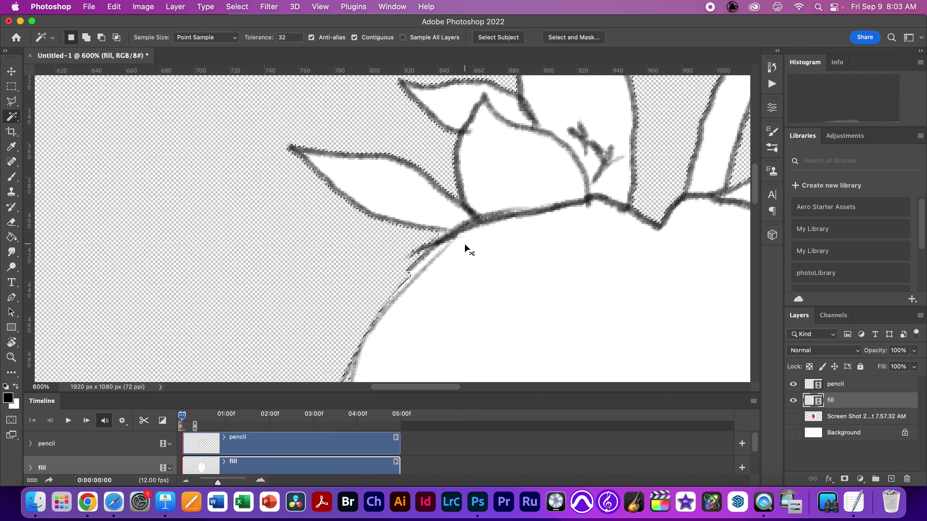
scroll(465, 244, down, 4)
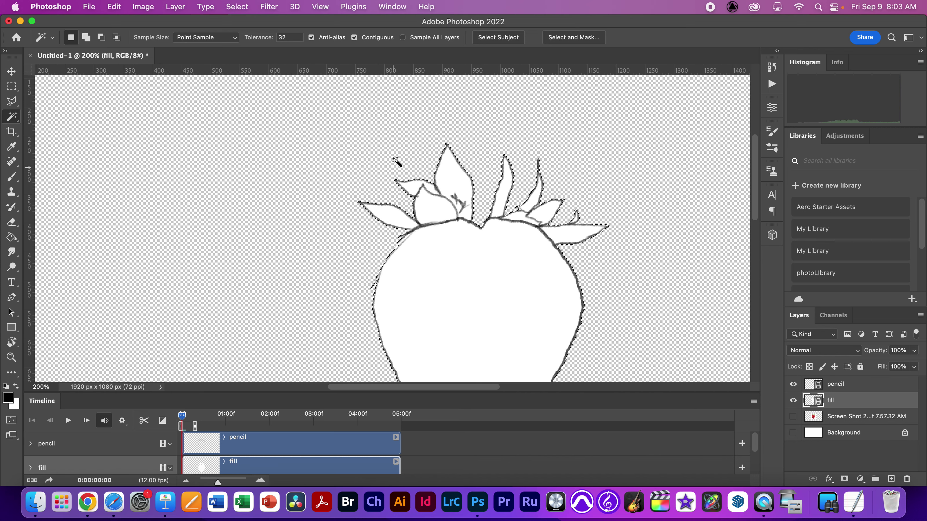
scroll(453, 176, right, 3)
scroll(453, 175, down, 1)
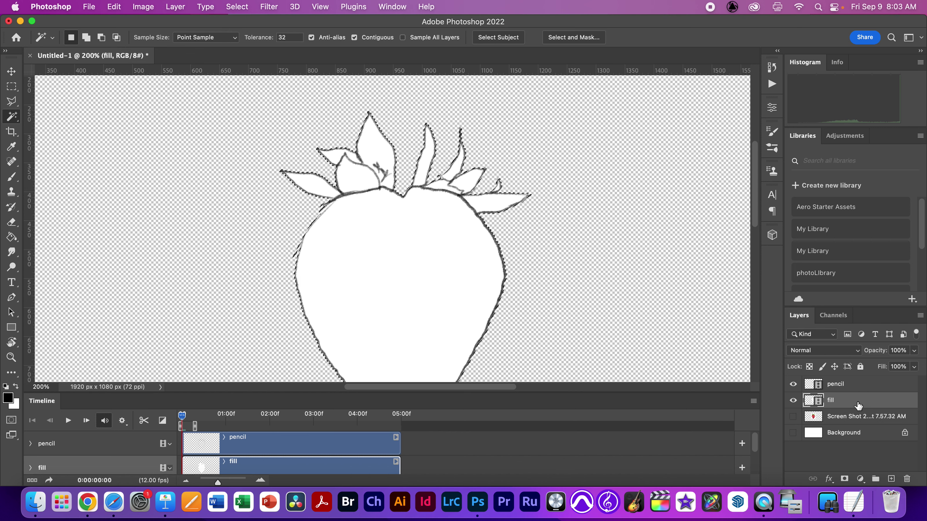
On the pencil layer's second frame, replace the old selection with the area around the strawberry and invert it
click(839, 384)
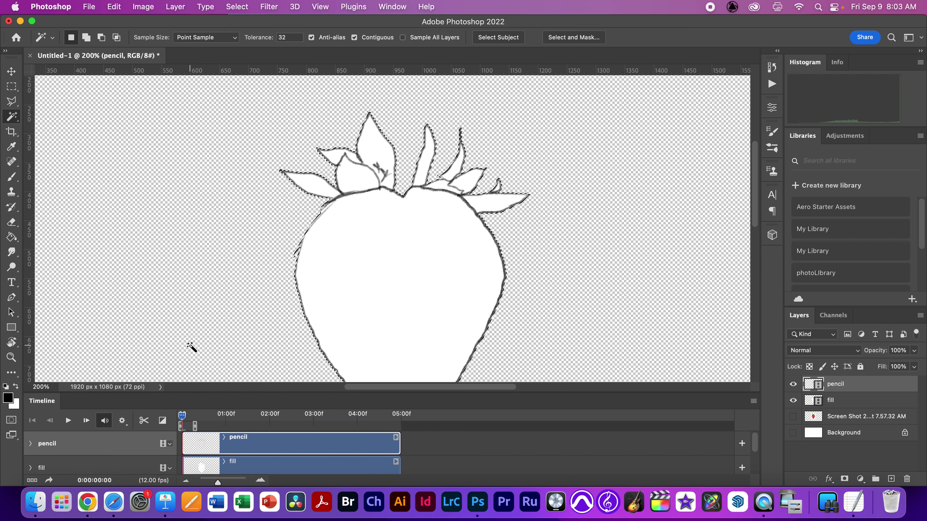
key(Right)
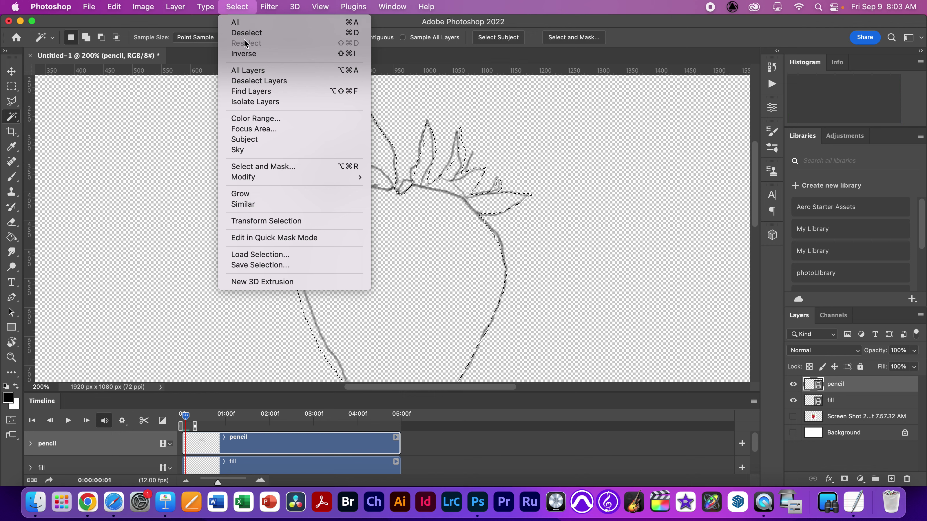
click(244, 33)
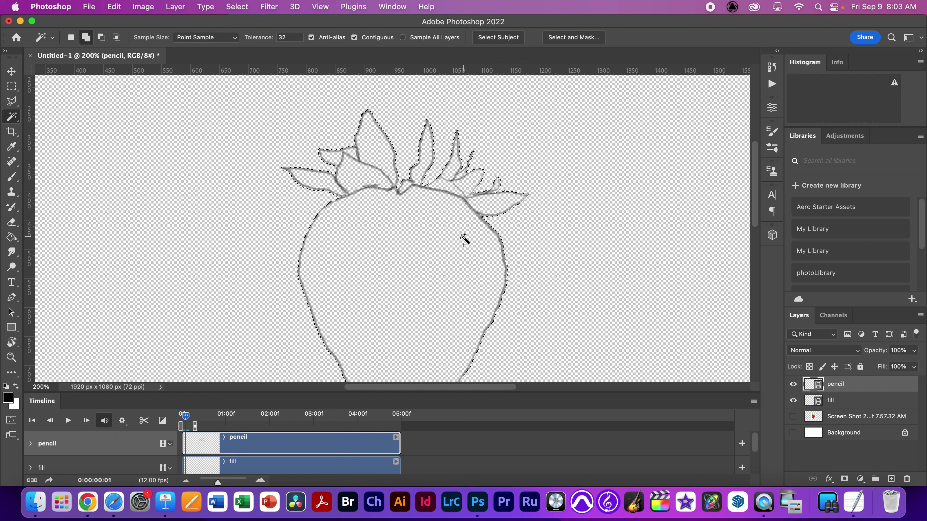
key(super+shift+i)
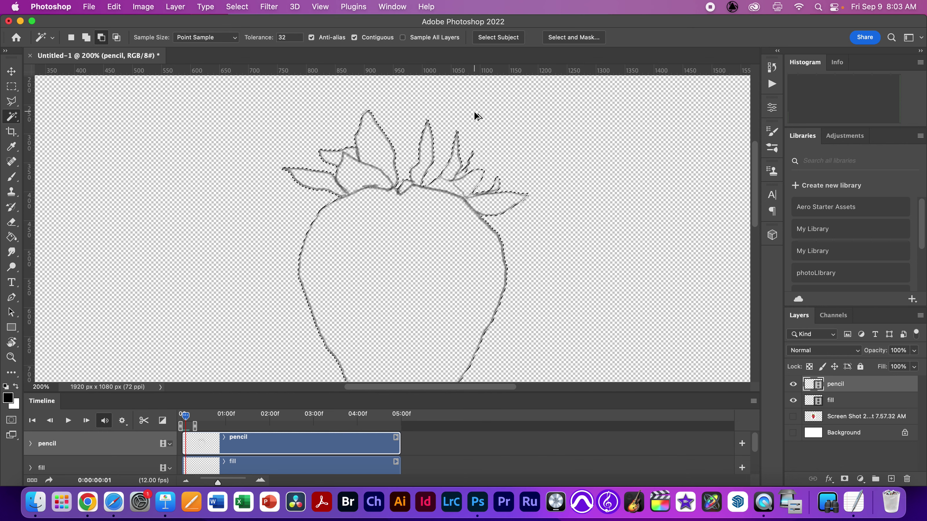
Fill the second frame's strawberry selection with the white background colour on the fill layer and compare it with the first frame
key(super+BackSpace)
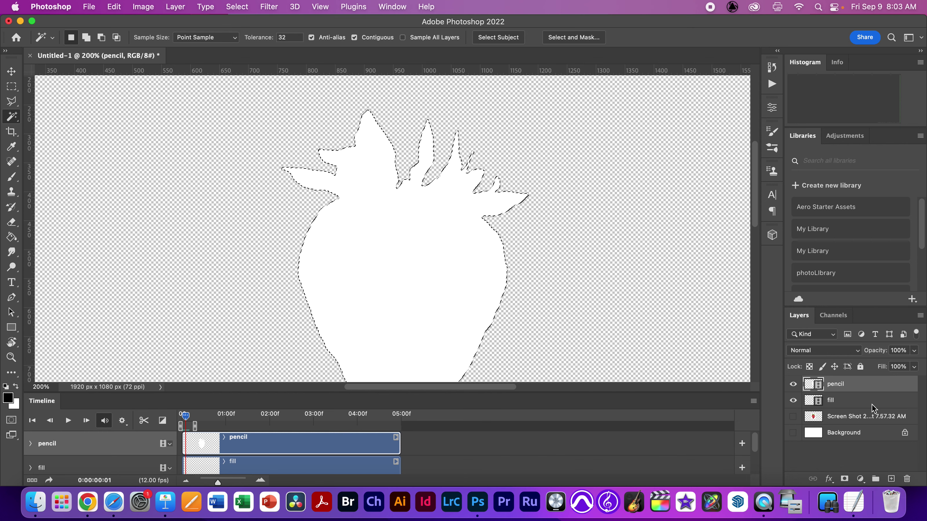
key(super+z)
click(853, 402)
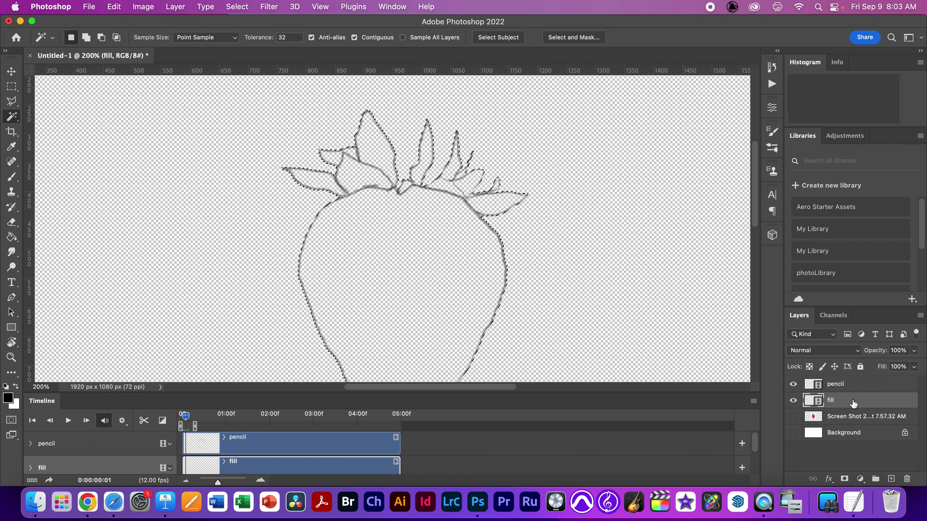
key(super+BackSpace)
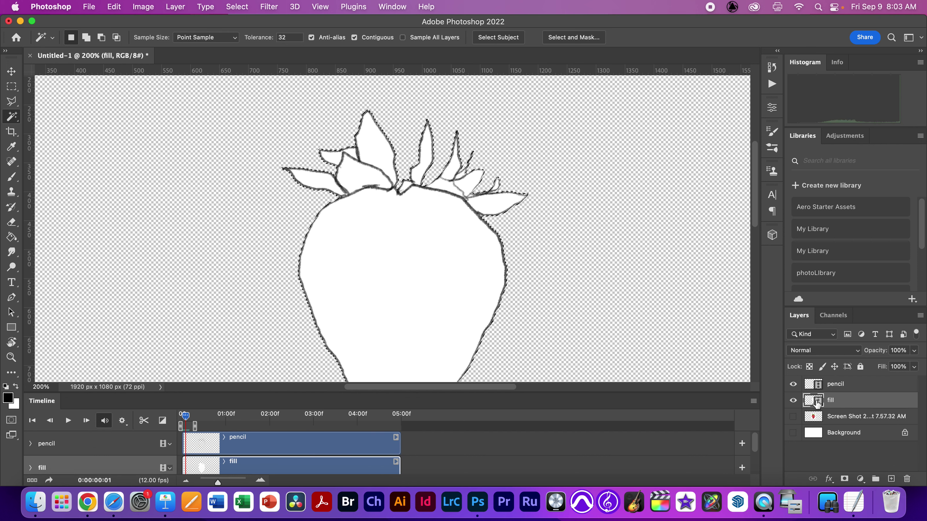
key(Left)
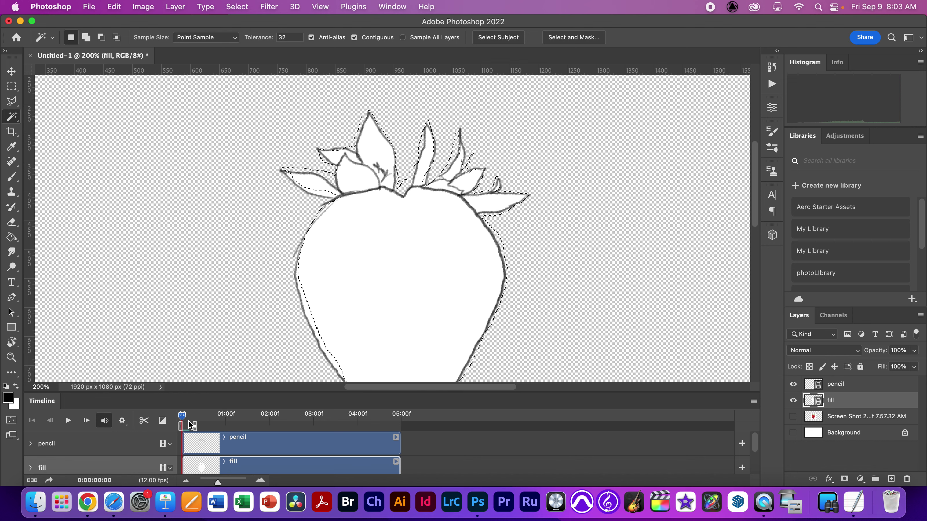
key(Right)
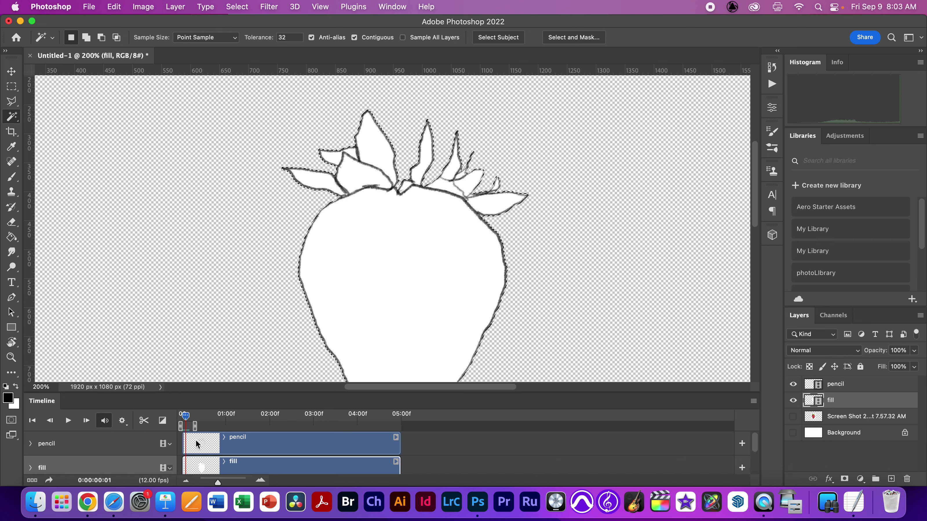
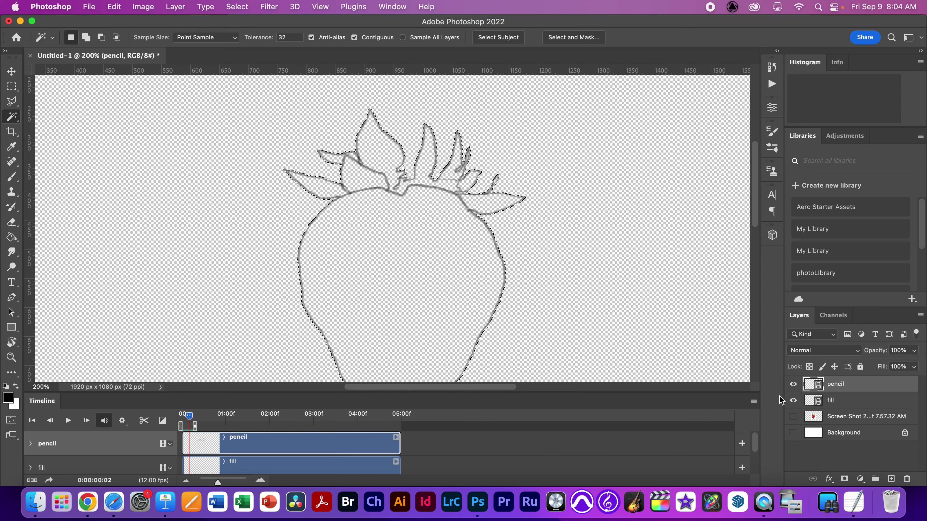
Fill the third frame's strawberry selection with white on the fill layer and play back the animation
click(832, 400)
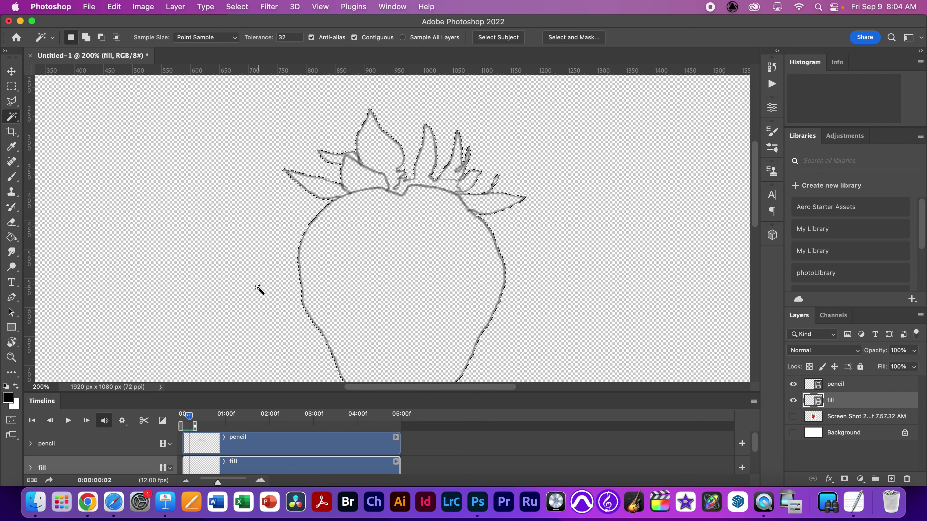
key(super+BackSpace)
key(space)
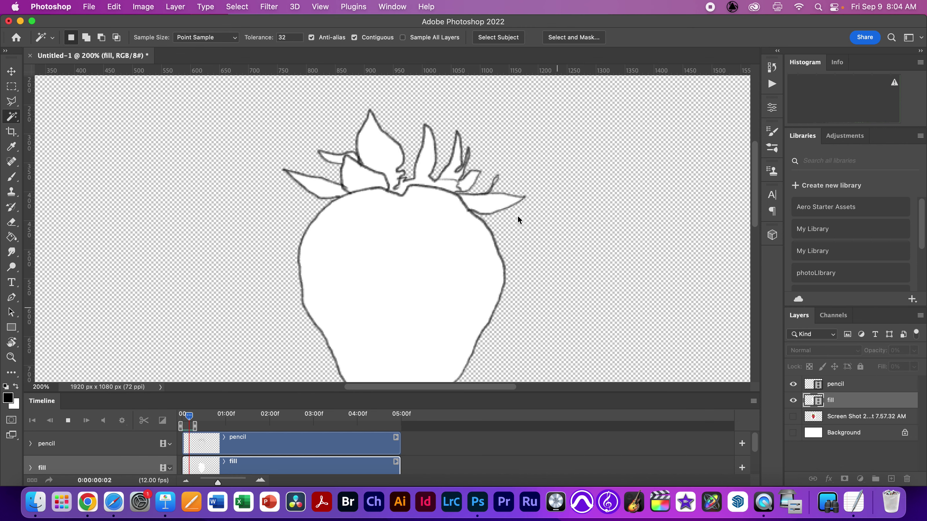
key(space)
key(super+minus)
key(super+minus)
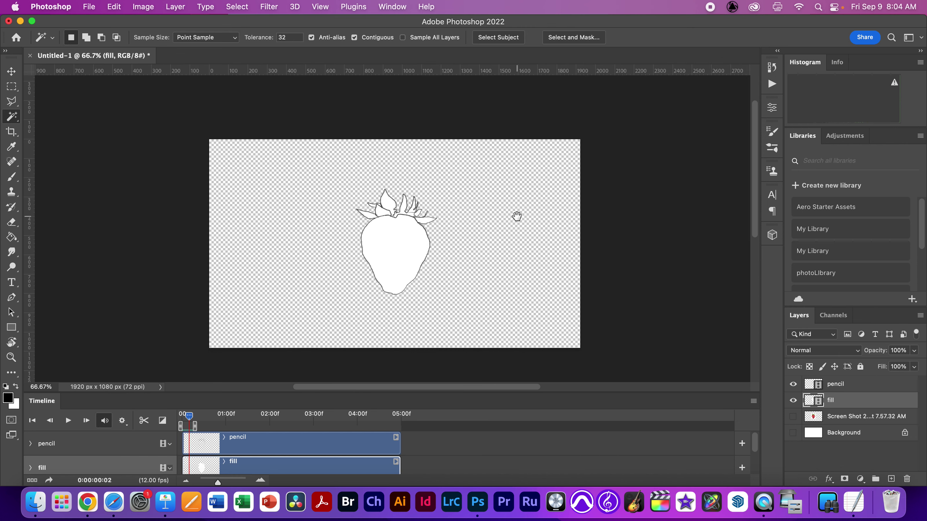
Return to the first frame and lock the transparent pixels of the fill layer
key(Left)
key(Left)
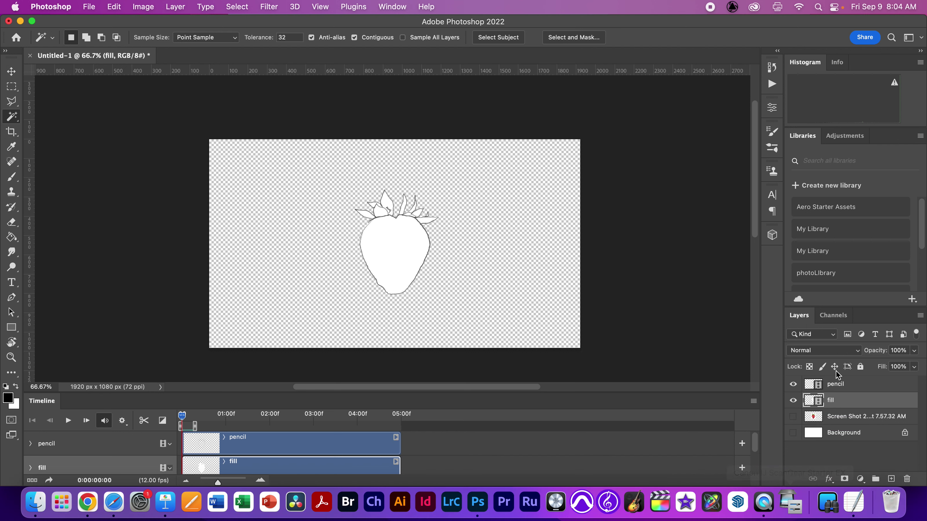
click(793, 385)
click(793, 385)
click(809, 367)
Choose the Kyle's Inkbox - Classic Cartoonist preset for the Brush tool and enlarge the brush to 150 px
click(11, 177)
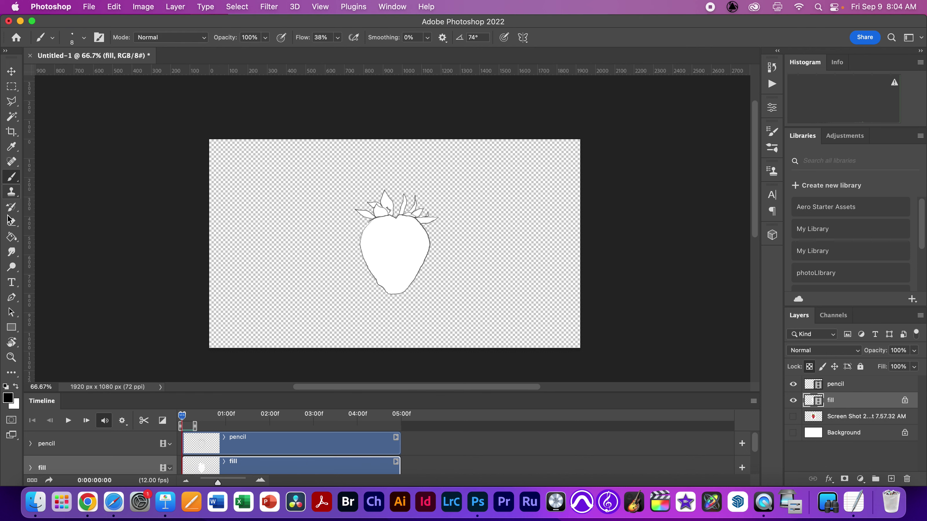
right_click(10, 183)
click(70, 178)
click(83, 39)
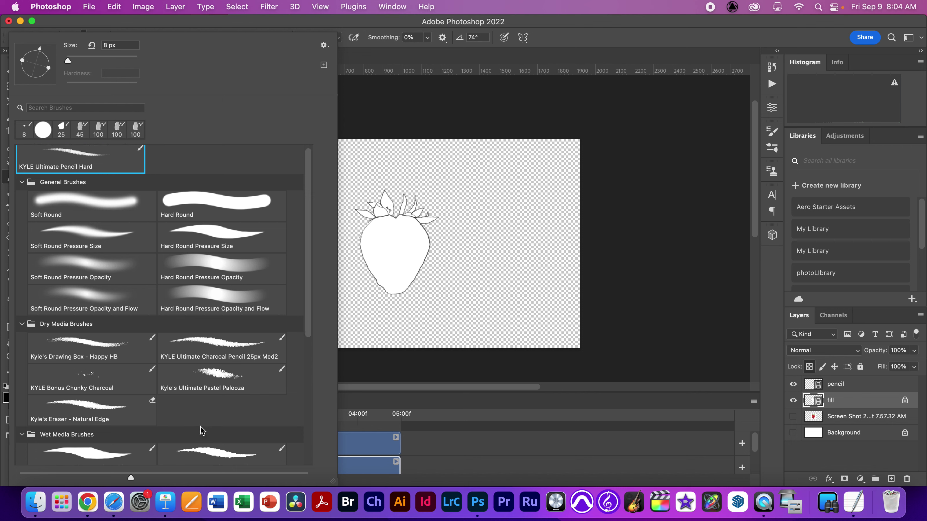
scroll(200, 430, down, 4)
scroll(81, 360, down, 2)
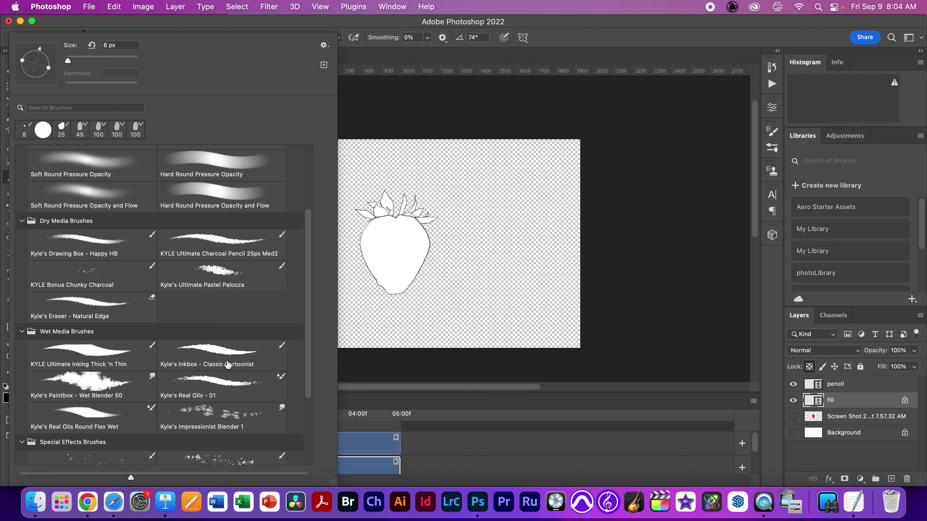
click(242, 357)
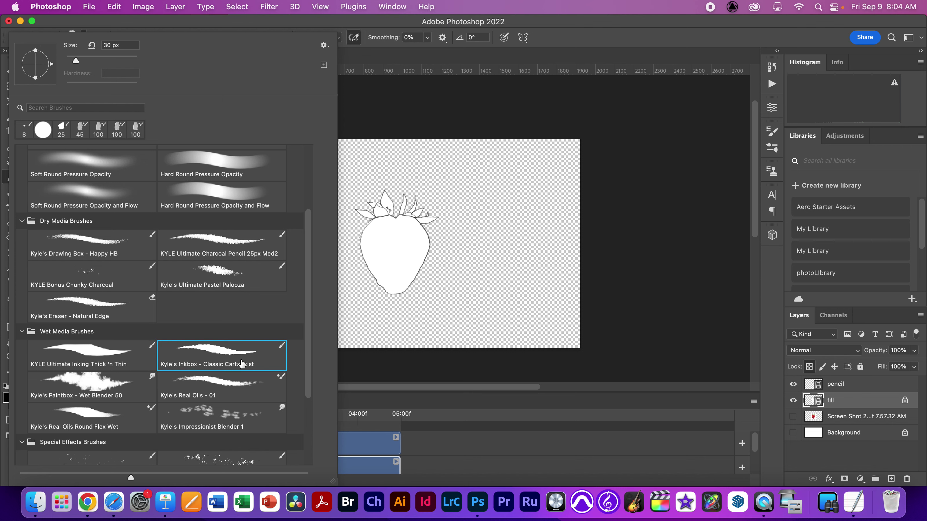
key(Return)
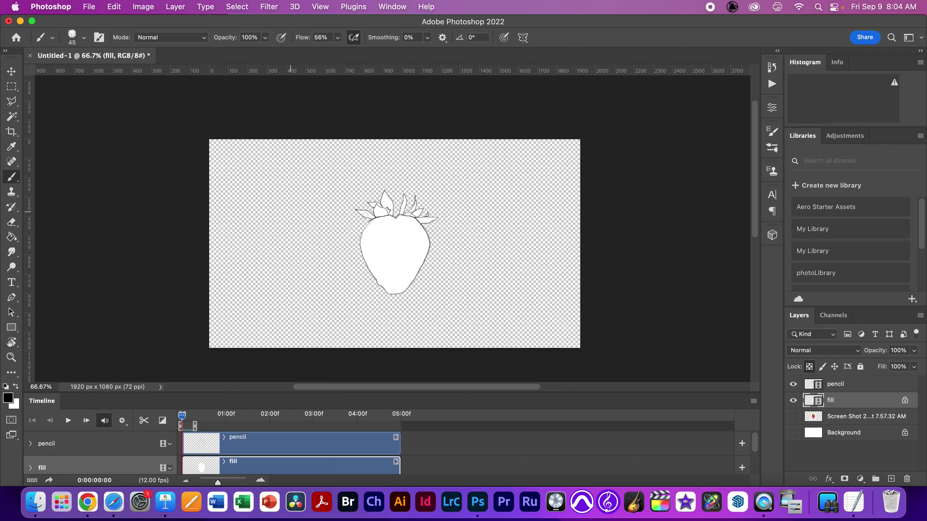
key(bracketright)
key(bracketright)
key(bracketright)
key(bracketright)
key(bracketright)
Set the foreground colour to the muted red c45f5f
click(8, 398)
drag(250, 324, 229, 290)
drag(206, 243, 234, 252)
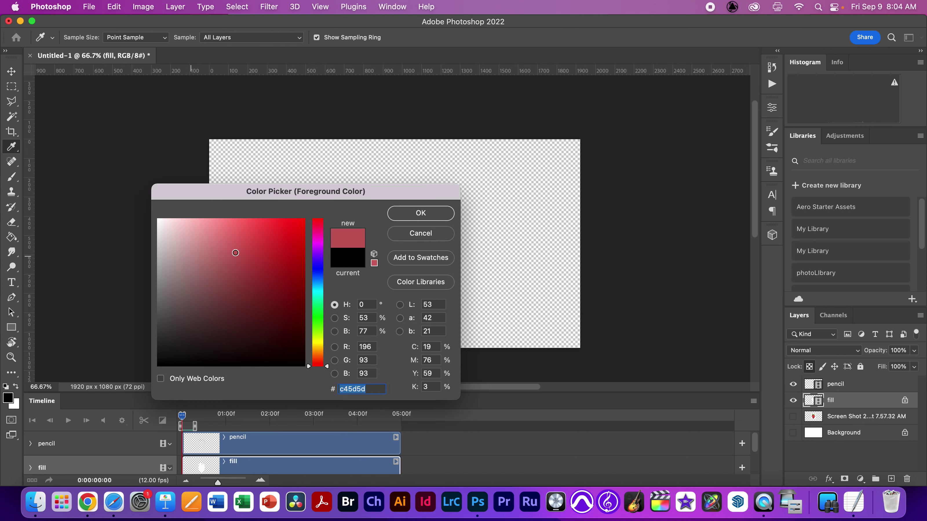
click(420, 213)
Paint the strawberry's body red on all three frames of the fill layer and play back the animation
mouse_move(365, 270)
mouse_down()
mouse_move(364, 226)
mouse_move(385, 281)
mouse_move(385, 230)
mouse_move(394, 225)
mouse_move(420, 239)
mouse_move(430, 265)
mouse_move(400, 255)
mouse_move(388, 279)
mouse_move(408, 268)
mouse_up()
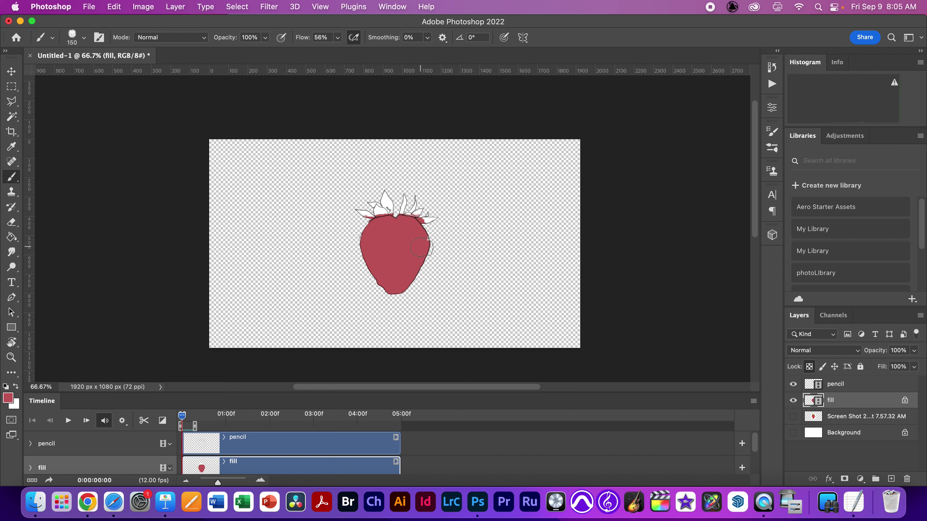
key(Right)
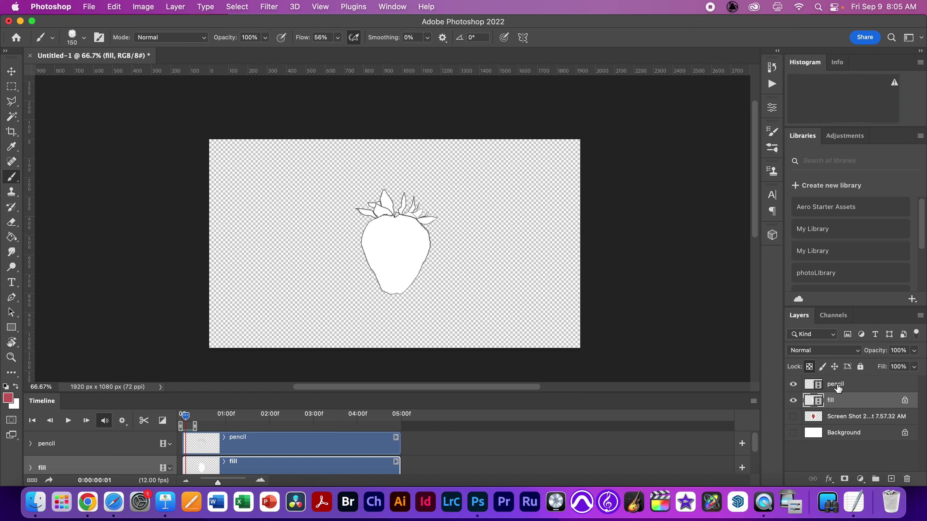
mouse_move(371, 230)
mouse_down()
mouse_move(421, 234)
mouse_move(428, 246)
mouse_move(409, 292)
mouse_move(400, 257)
mouse_move(384, 264)
mouse_move(370, 246)
mouse_move(399, 318)
mouse_move(405, 251)
mouse_move(411, 296)
mouse_move(392, 296)
mouse_move(421, 248)
mouse_move(411, 233)
mouse_move(388, 226)
mouse_move(381, 232)
mouse_move(395, 267)
mouse_move(389, 246)
mouse_up()
key(Right)
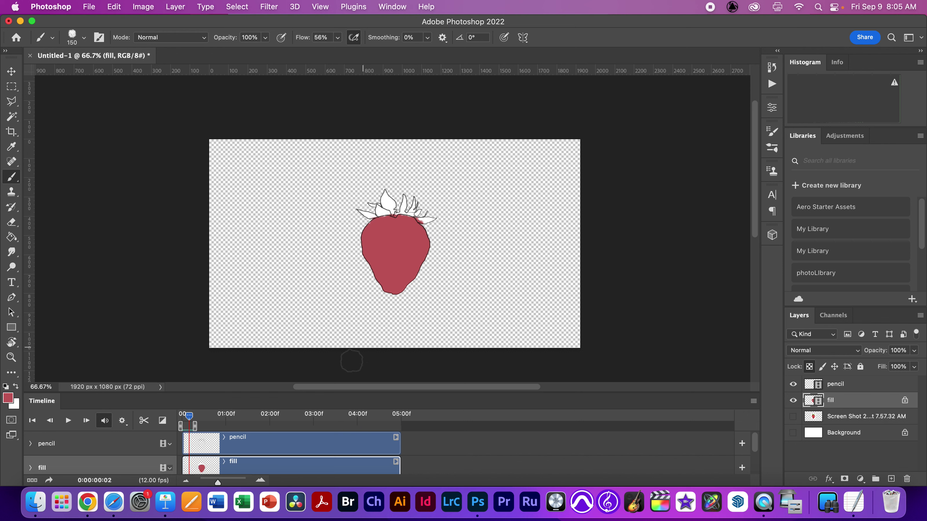
key(space)
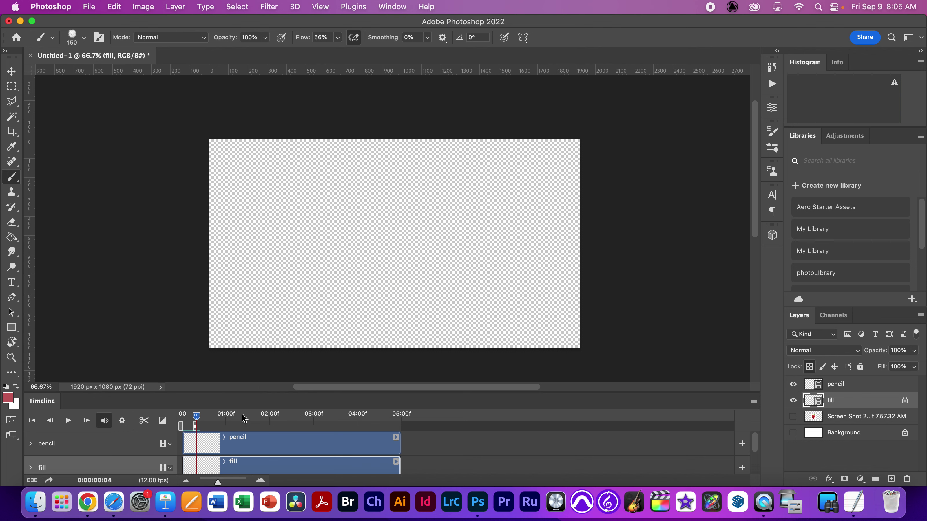
key(space)
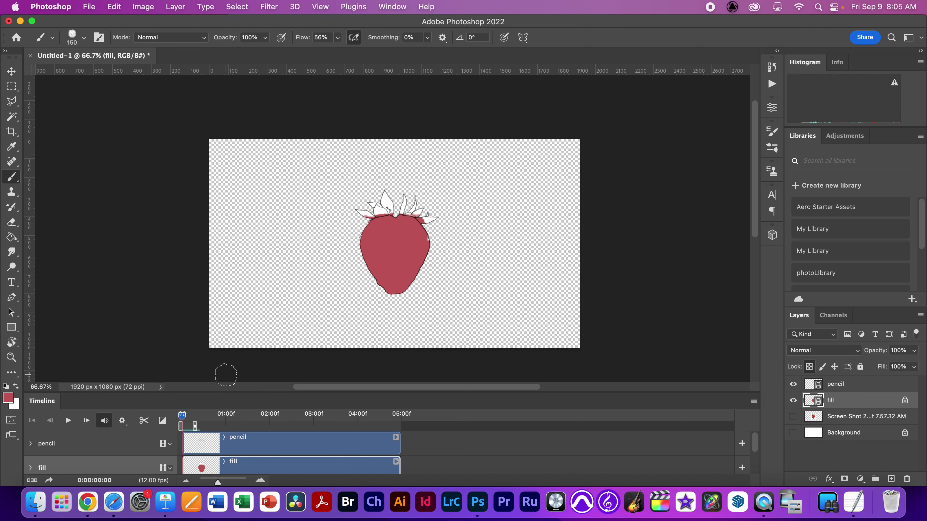
Set the foreground colour to the dark green 4a823d
click(8, 398)
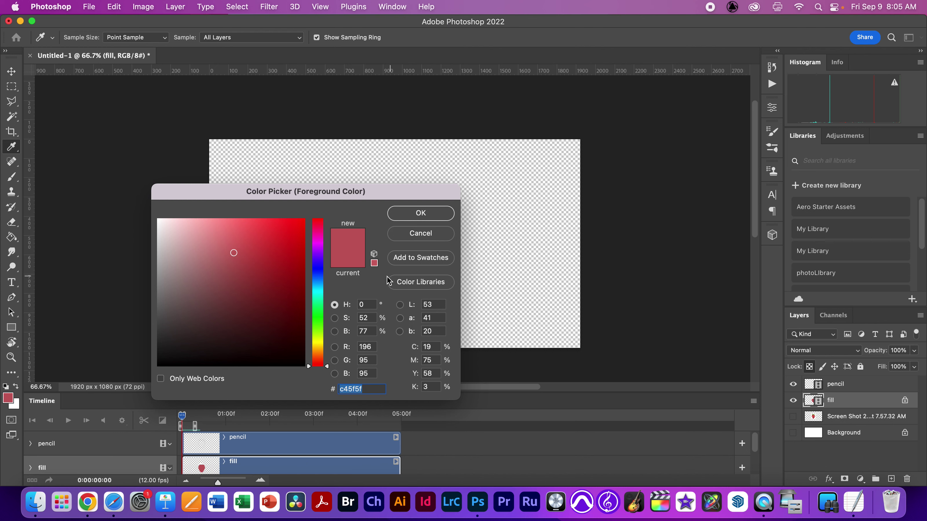
drag(328, 332, 317, 322)
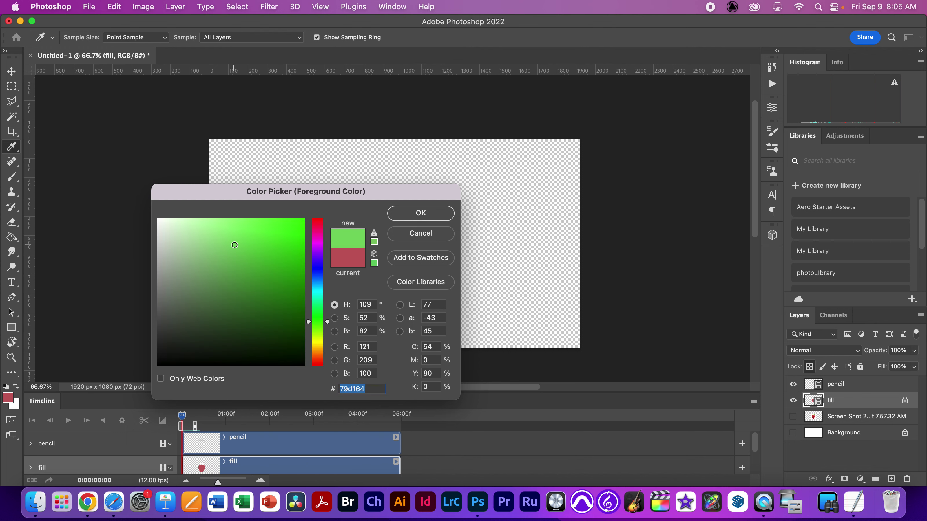
click(266, 252)
mouse_move(266, 253)
mouse_down()
mouse_move(269, 263)
mouse_move(235, 291)
mouse_up()
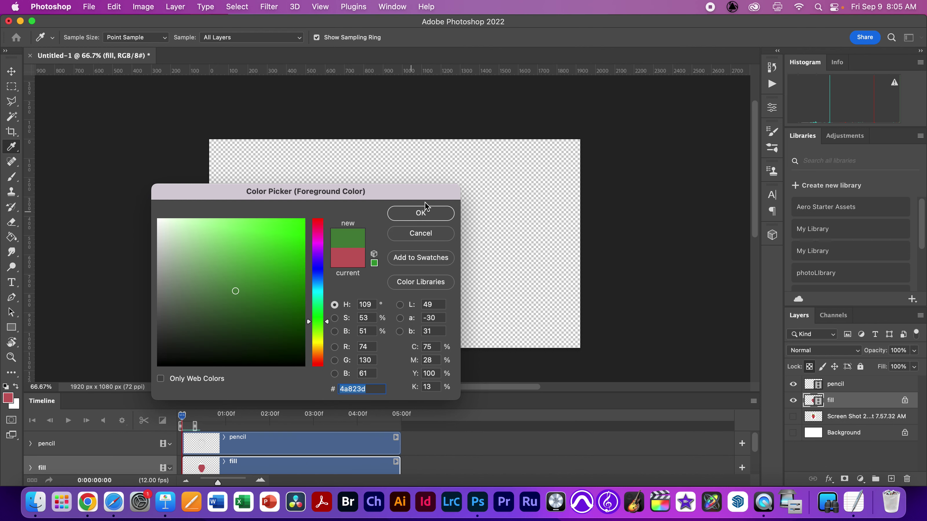
click(424, 207)
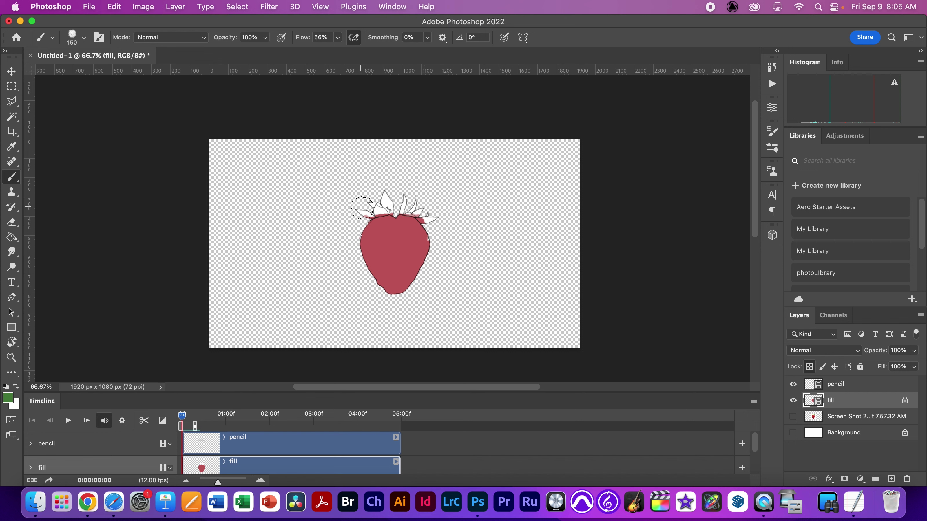
Paint the strawberry's leaves green on all three frames of the fill layer and play back the animation
mouse_move(362, 211)
mouse_down()
mouse_move(432, 215)
mouse_move(405, 202)
mouse_move(364, 206)
mouse_move(413, 204)
mouse_move(425, 213)
mouse_move(403, 207)
mouse_move(436, 216)
mouse_up()
key(Right)
key(Right)
mouse_move(364, 210)
mouse_down()
mouse_move(376, 203)
mouse_move(427, 213)
mouse_up()
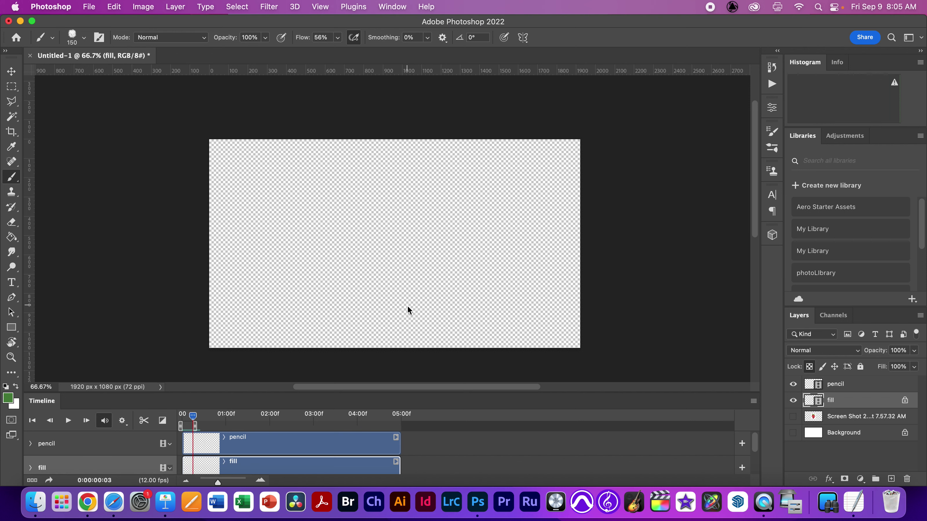
key(space)
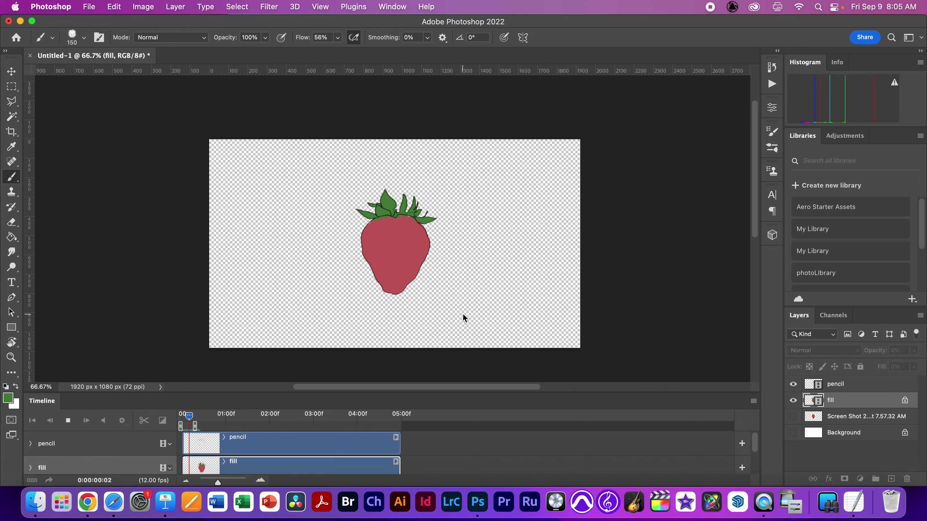
Return to the first frame and set the foreground colour to the dark red 952e2e, derived from the strawberry's body colour
key(space)
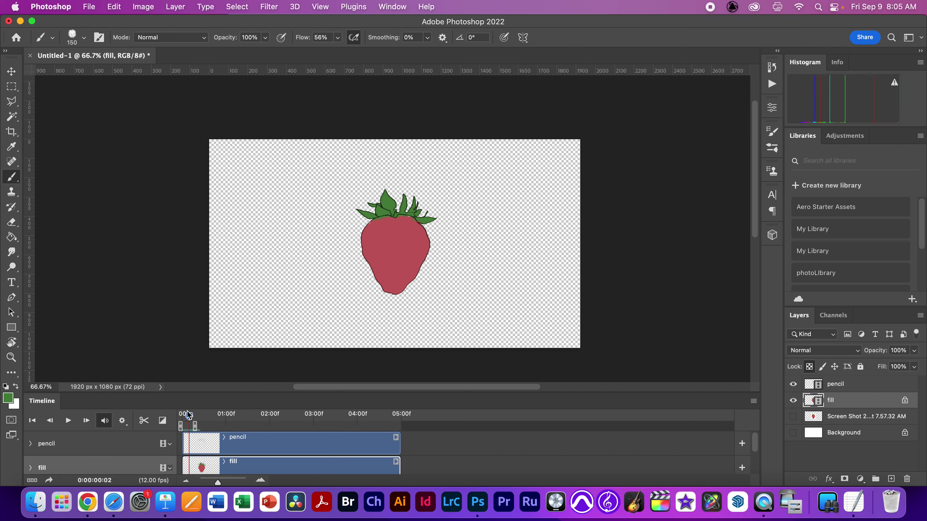
drag(187, 415, 181, 415)
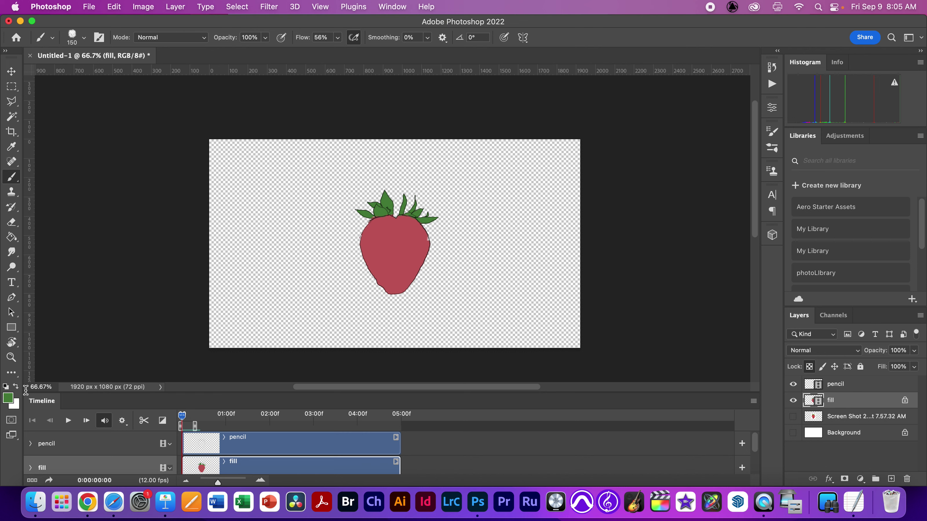
click(8, 399)
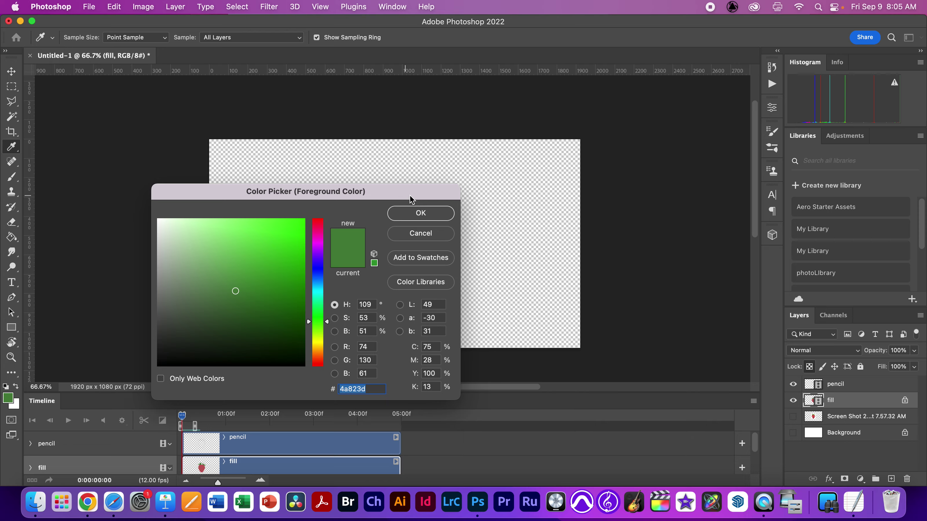
drag(409, 198, 721, 208)
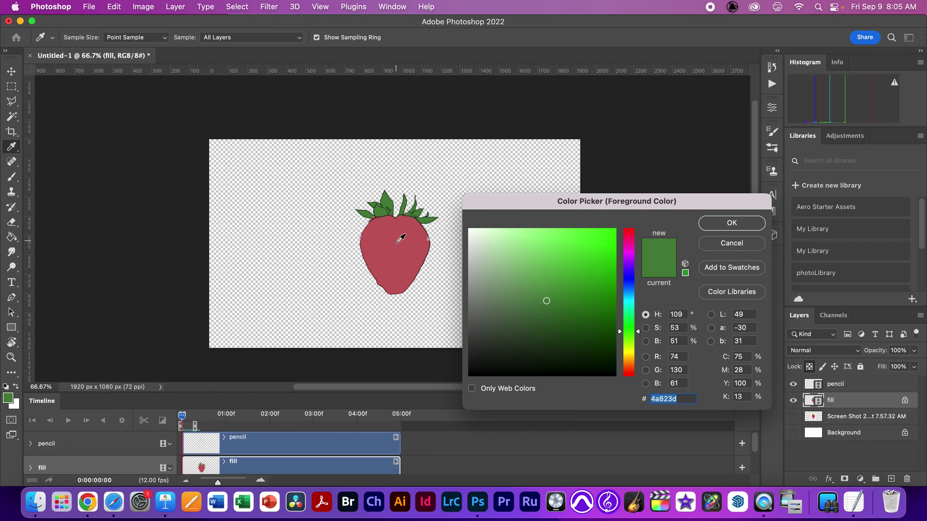
click(398, 241)
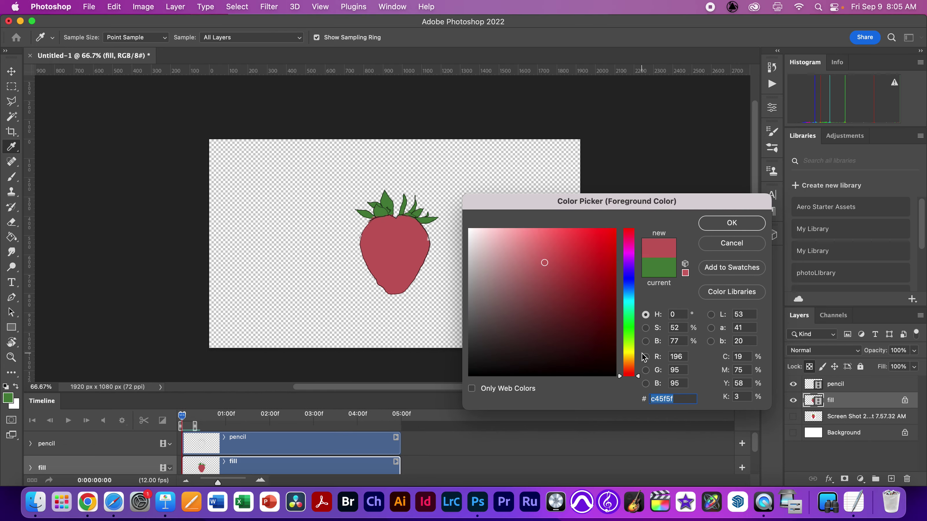
click(645, 341)
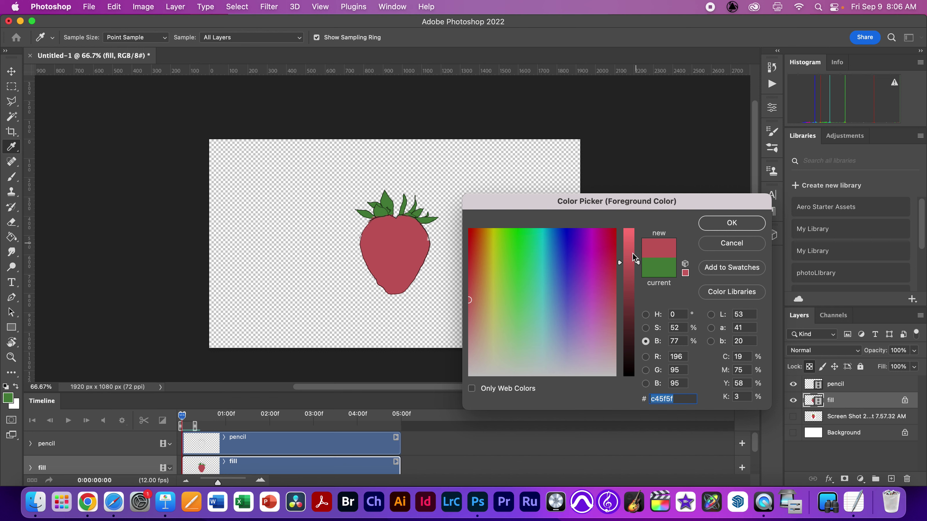
drag(629, 261, 639, 277)
click(645, 328)
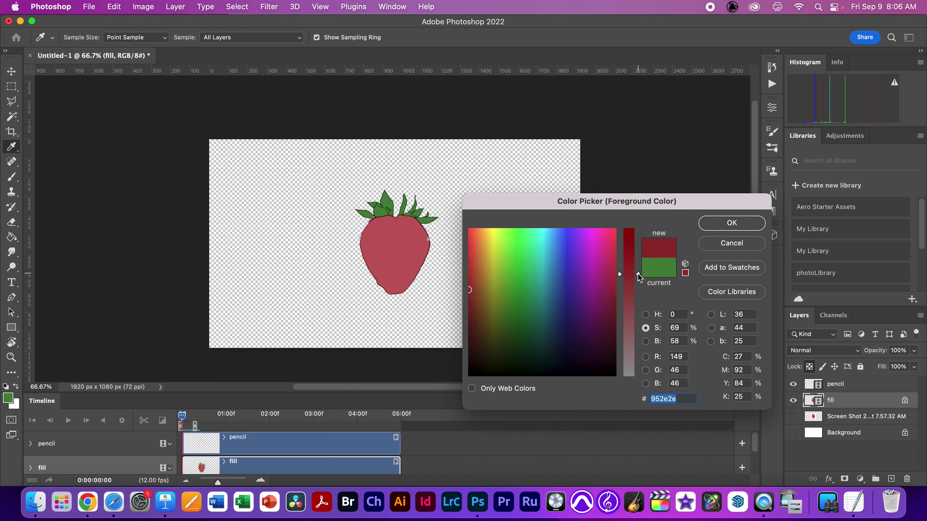
click(722, 225)
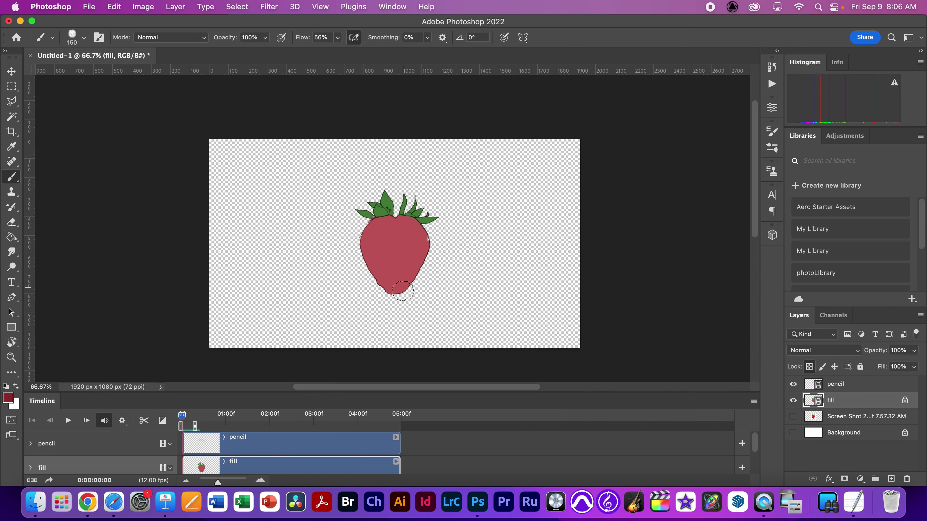
Paint a dark red shadow along the right side and tip of the strawberry on all three fill frames and play back the animation
mouse_move(431, 234)
mouse_down()
mouse_move(427, 255)
mouse_move(386, 307)
mouse_up()
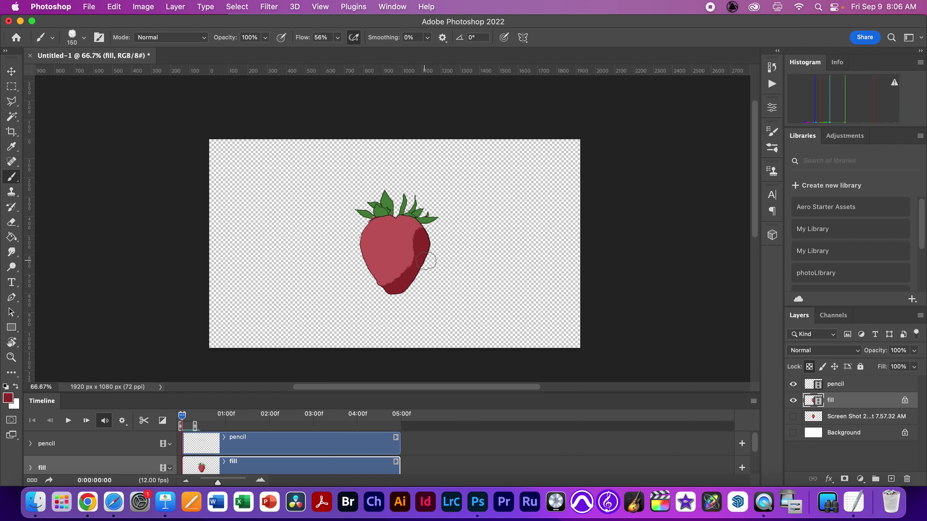
key(Right)
mouse_move(429, 233)
mouse_down()
mouse_move(424, 274)
mouse_move(390, 321)
mouse_move(419, 274)
mouse_move(385, 300)
mouse_up()
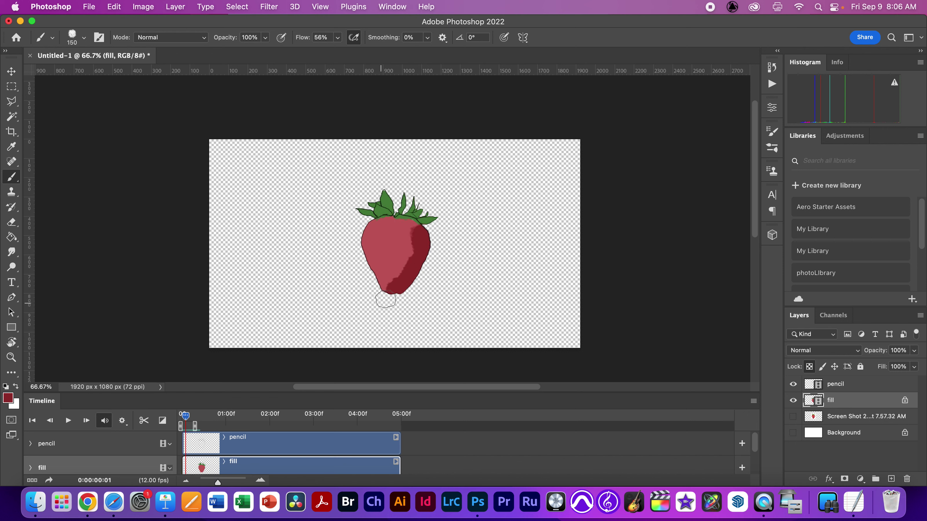
key(Right)
mouse_move(425, 228)
mouse_down()
mouse_move(416, 266)
mouse_move(389, 296)
mouse_up()
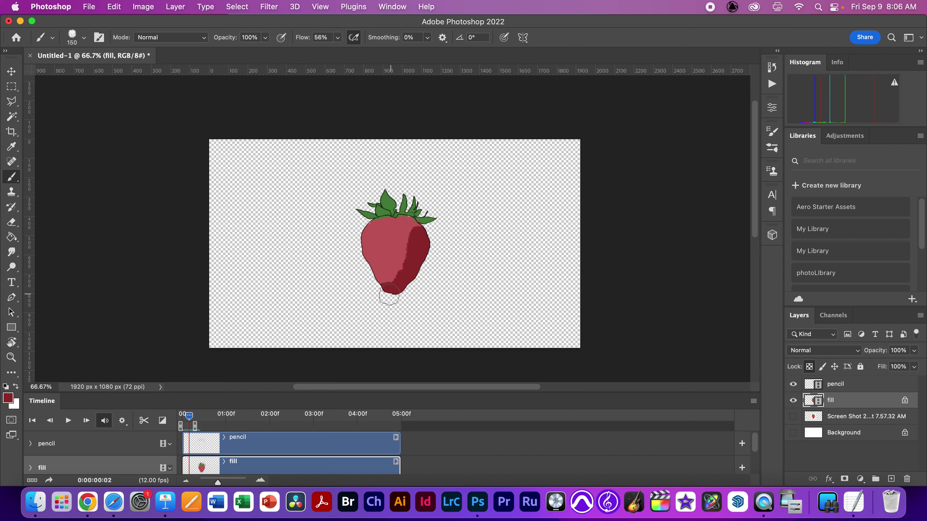
key(space)
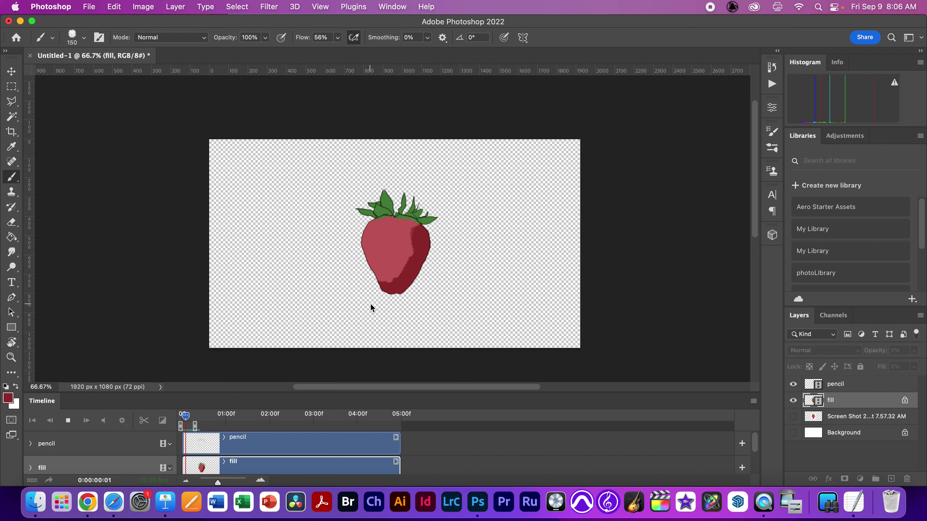
key(space)
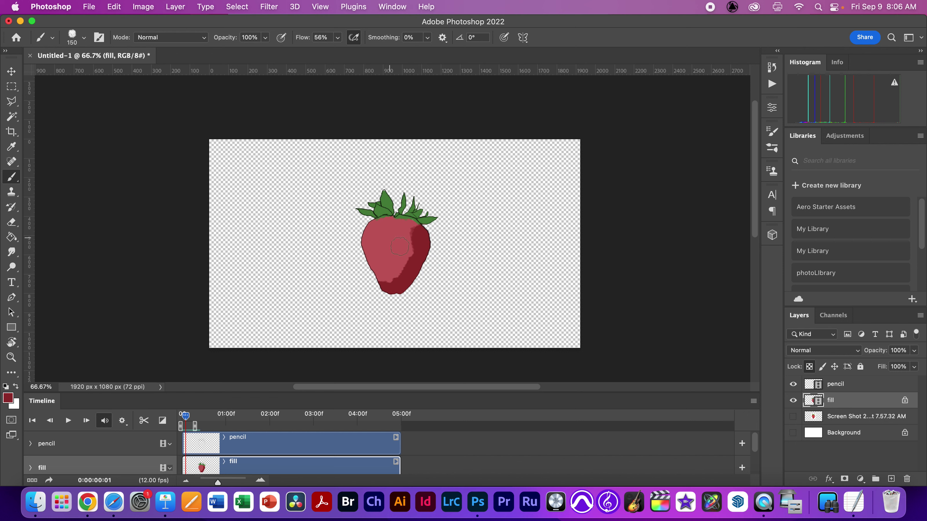
key(space)
key(space)
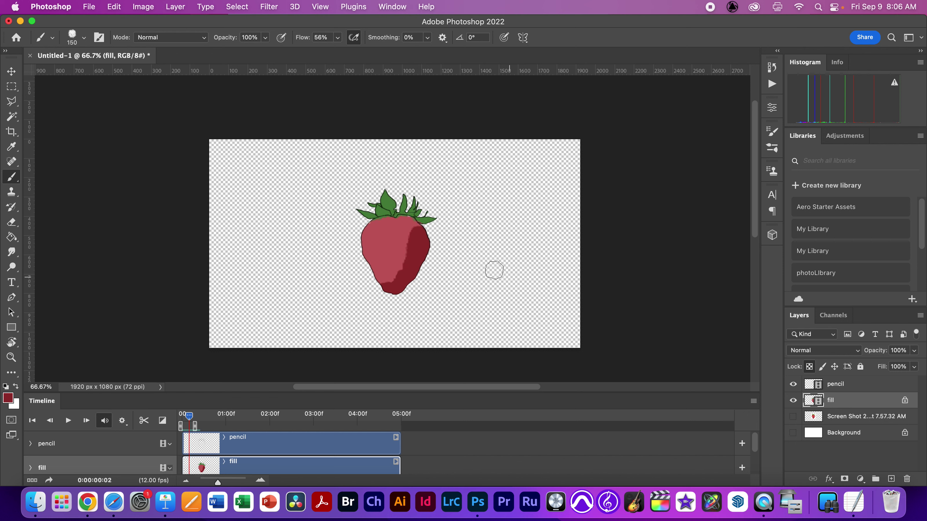
Save the document to Creative Cloud as straw and dismiss the notice about automatic saving
click(86, 5)
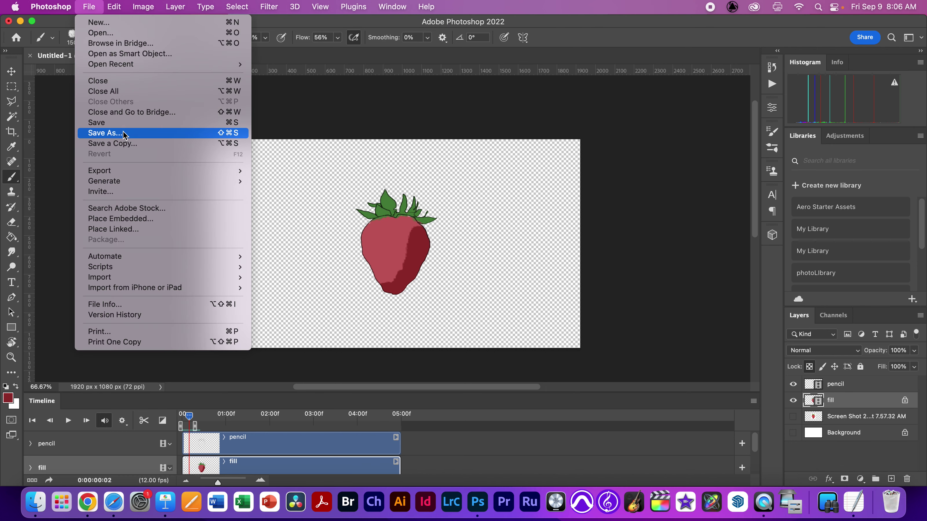
click(128, 122)
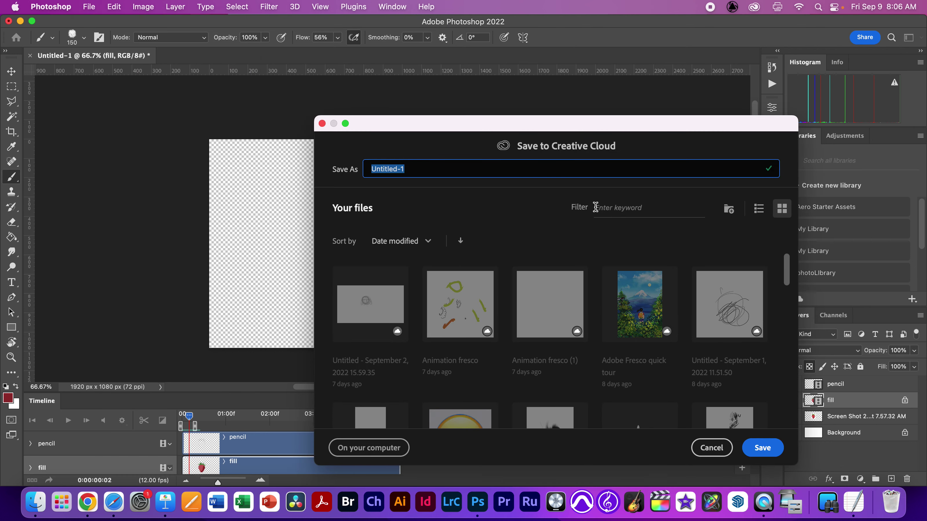
text(straw)
key(Return)
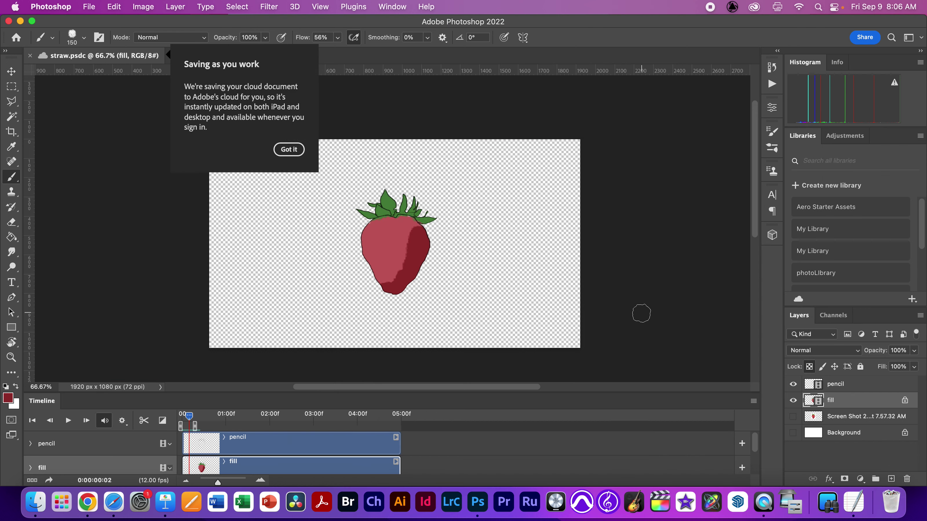
click(289, 150)
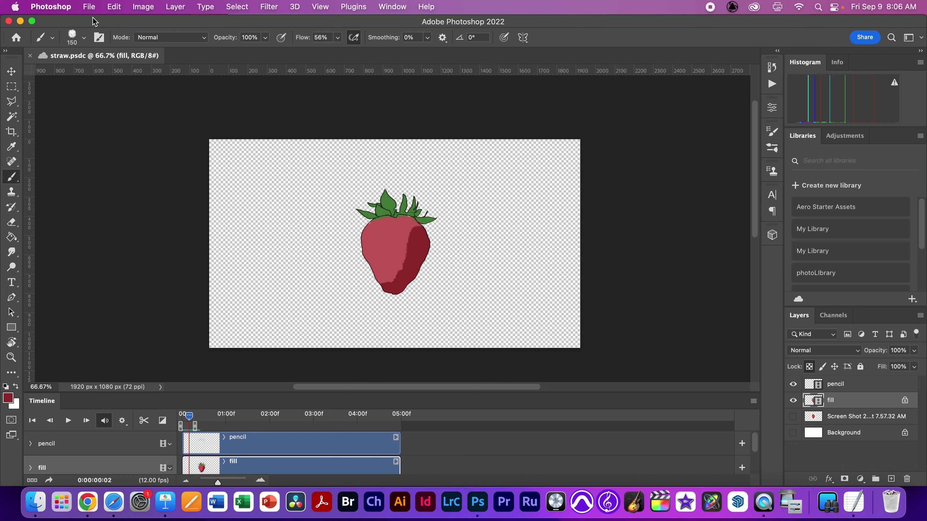
Set up a video render with Adobe Media Encoder in QuickTime format, Animation High Quality preset and a Straight - Unmatted alpha channel
click(90, 7)
mouse_move(133, 171)
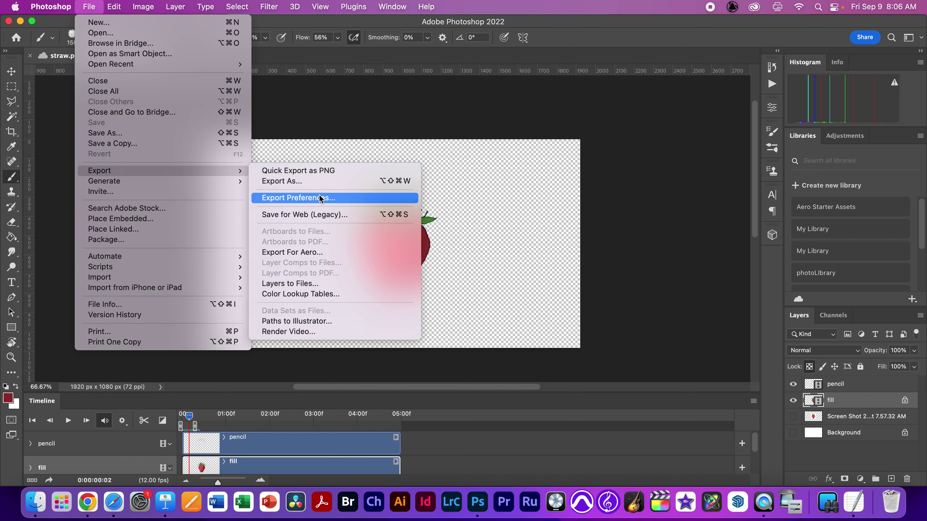
click(324, 335)
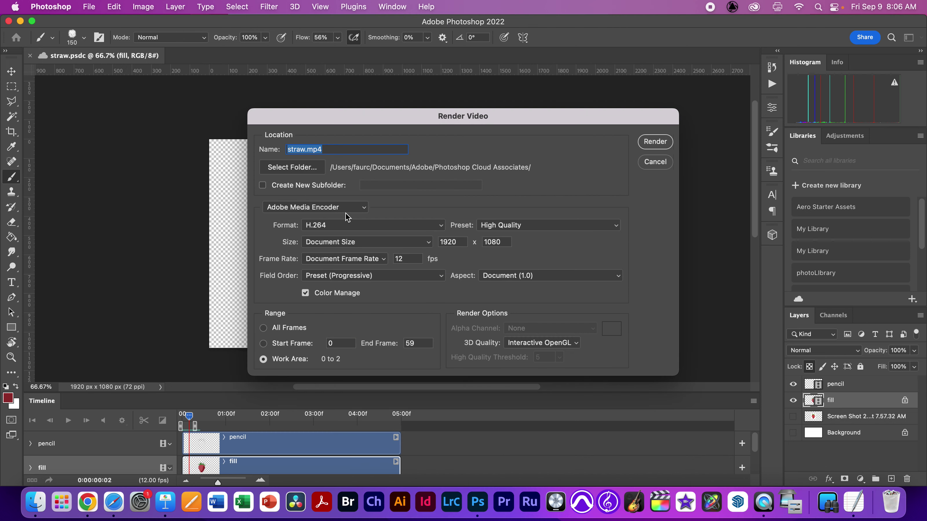
click(350, 212)
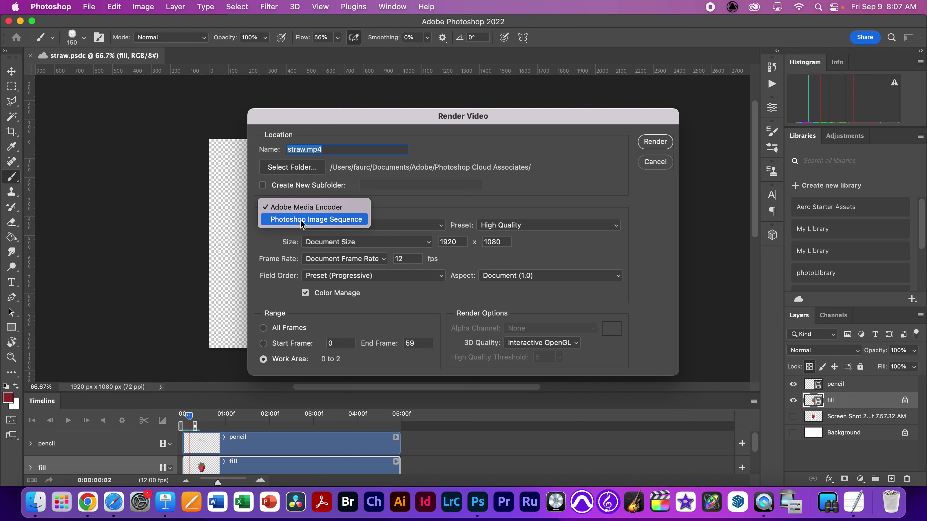
click(333, 211)
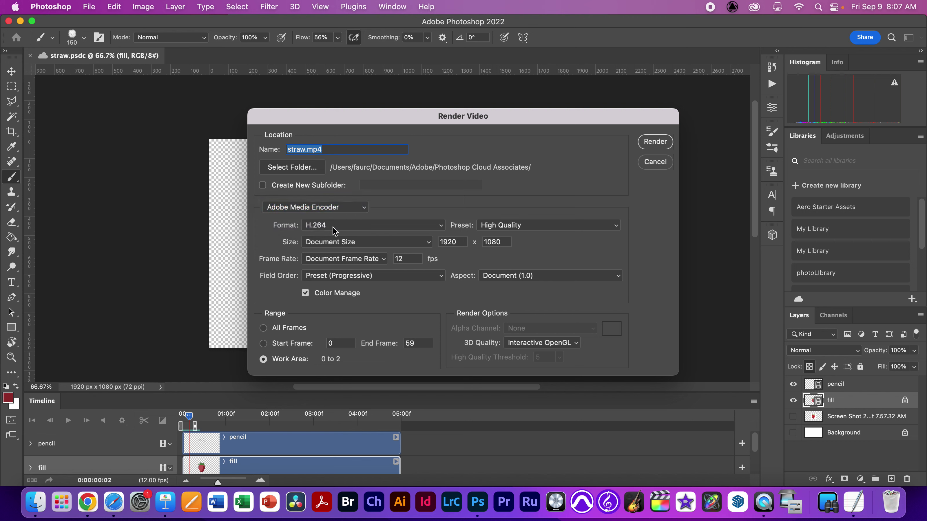
click(317, 229)
click(317, 238)
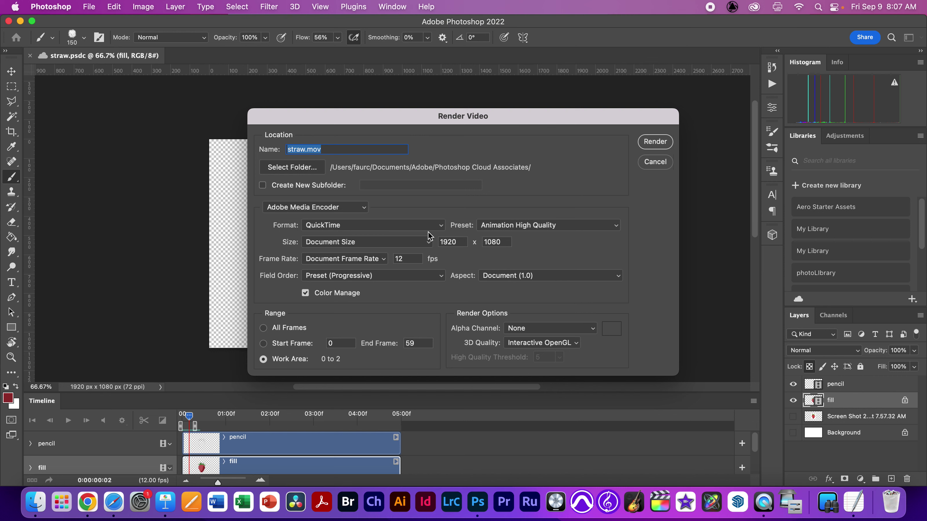
click(517, 230)
click(523, 232)
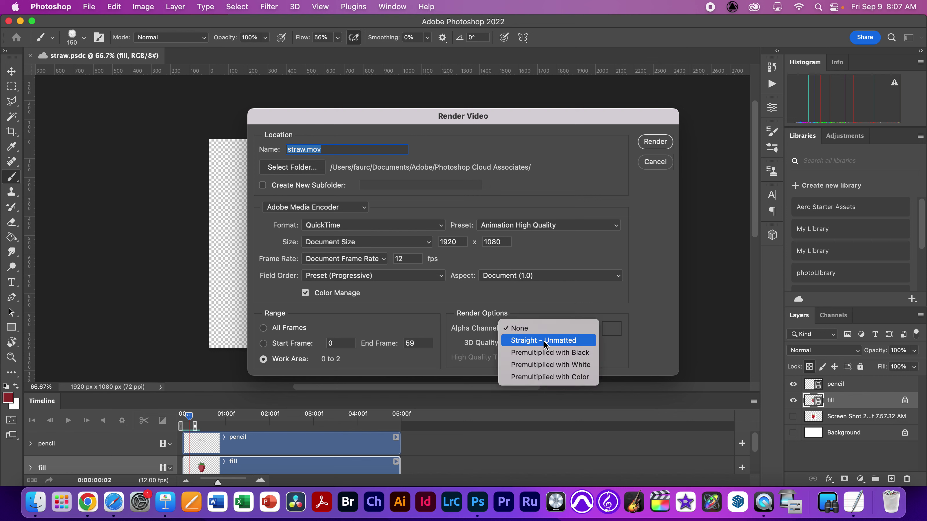
click(545, 341)
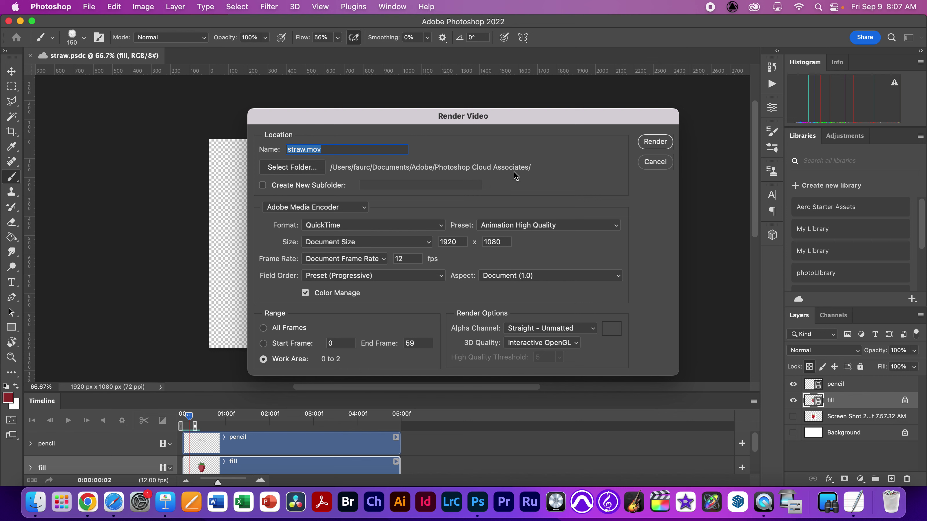
Choose the Desktop as the destination folder and render straw.mov
click(288, 169)
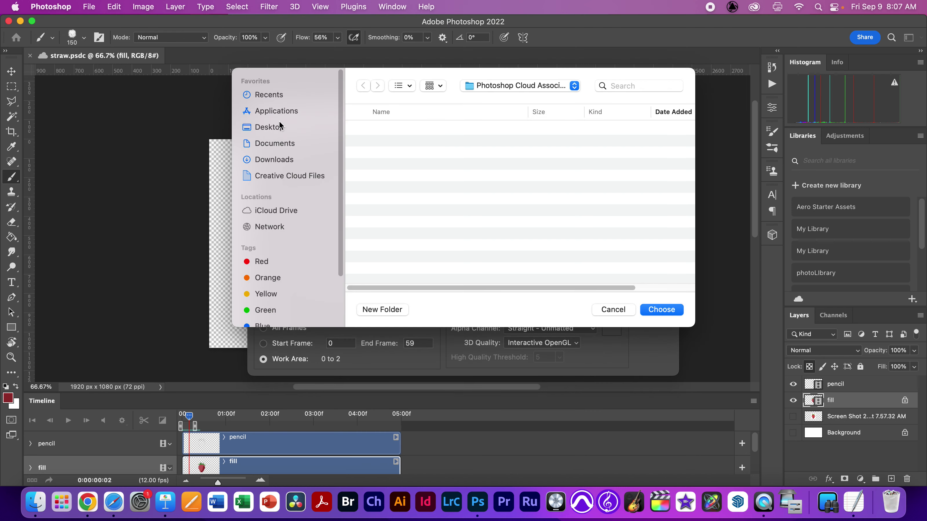
click(279, 127)
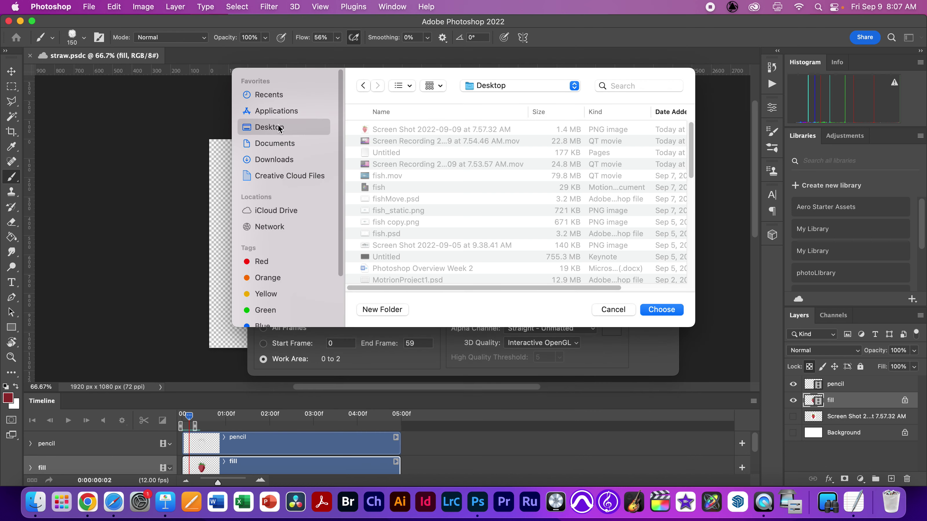
click(662, 310)
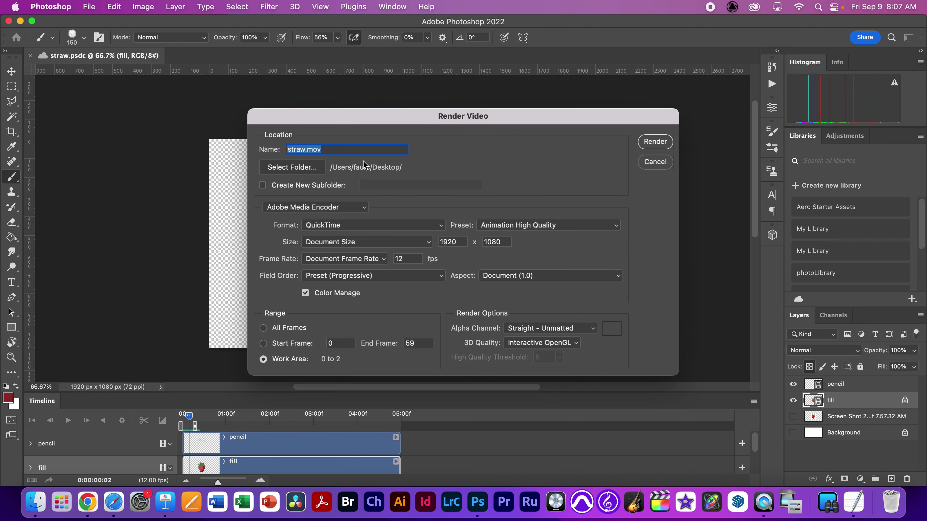
click(655, 142)
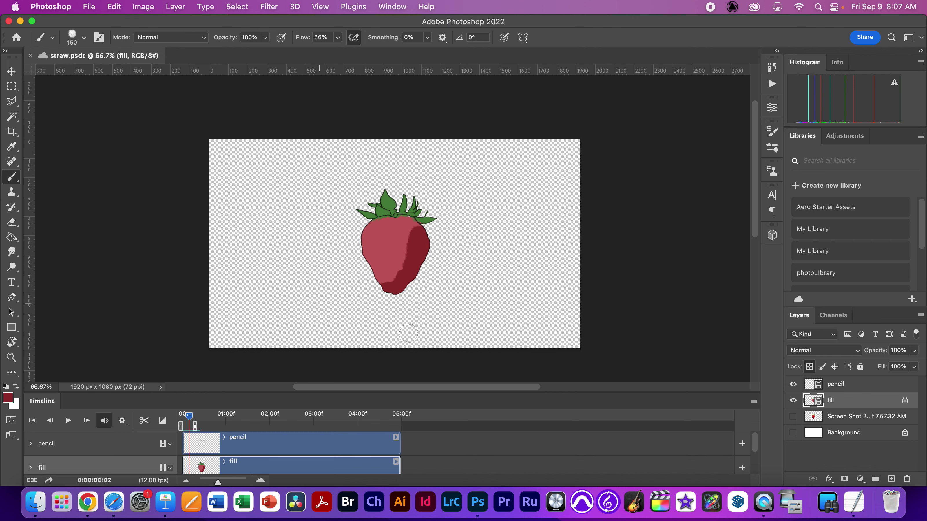
Switch to Finder, preview straw.mov on the Desktop, open it in QuickTime Player despite the compatibility warning, and close it
key(super+Tab)
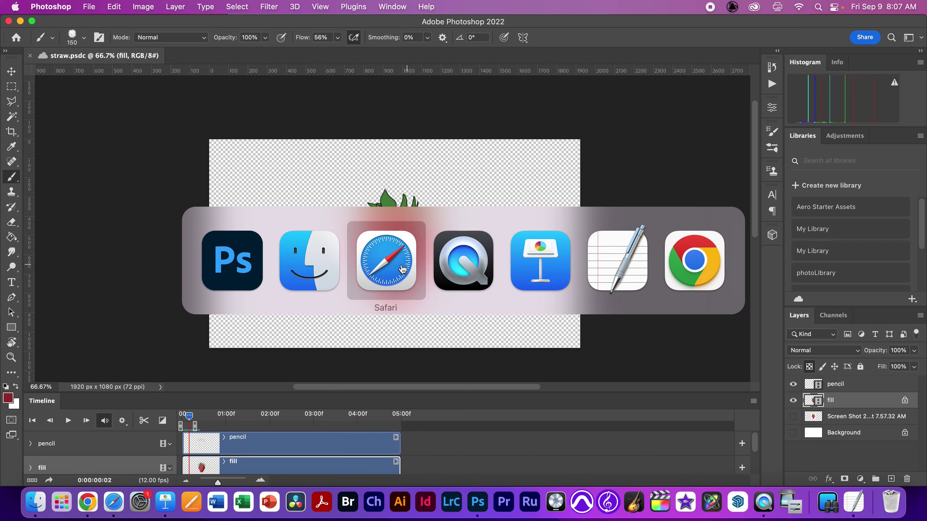
click(319, 269)
click(379, 125)
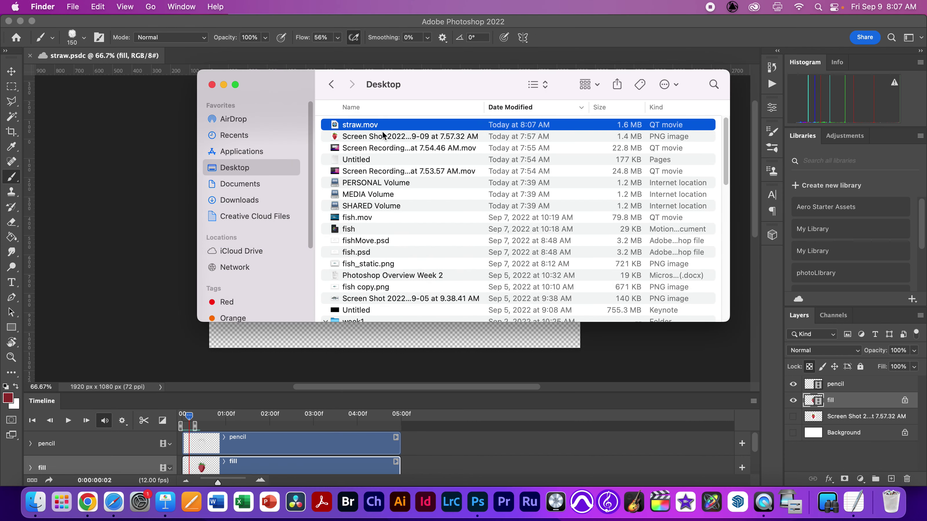
key(space)
key(space)
click(336, 128)
double_click(335, 127)
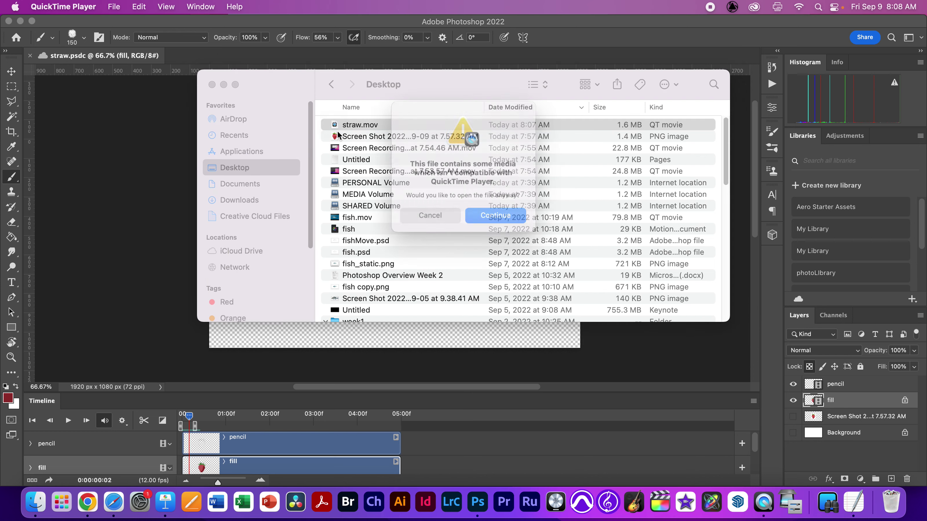
click(489, 218)
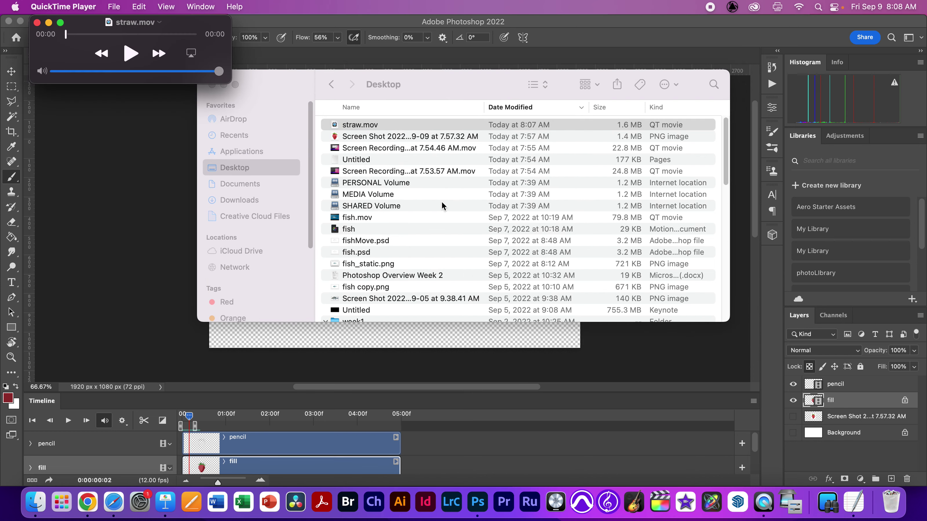
key(super+w)
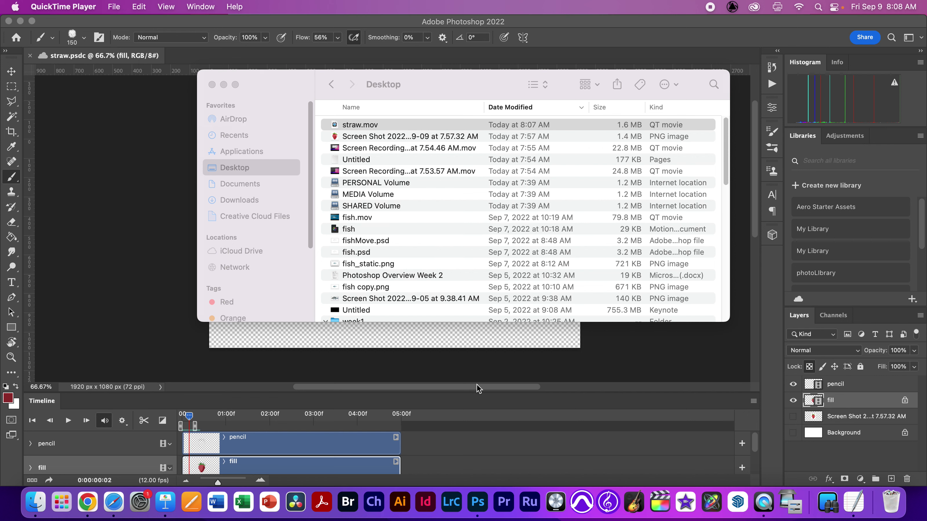
Switch to Motion and create a blank Motion project with the Broadcast HD 1080 preset at 24 fps
click(712, 511)
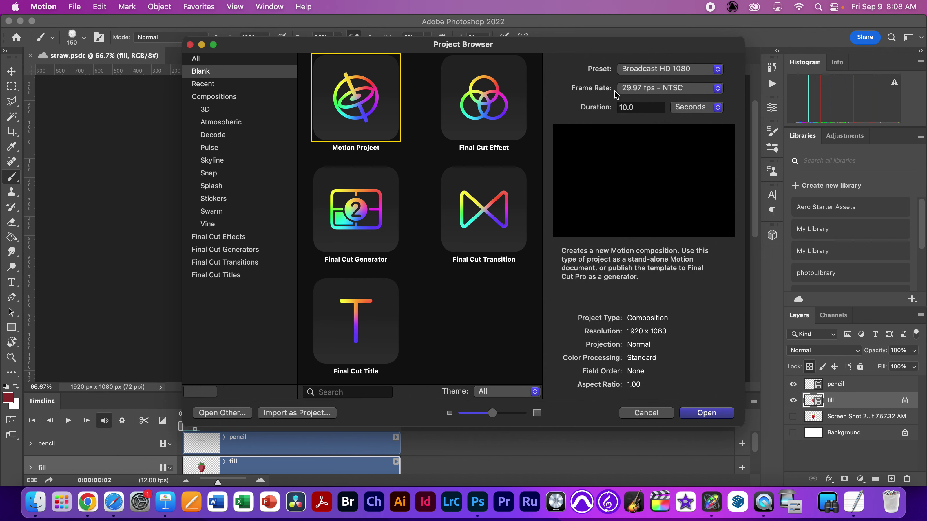
drag(555, 49, 467, 49)
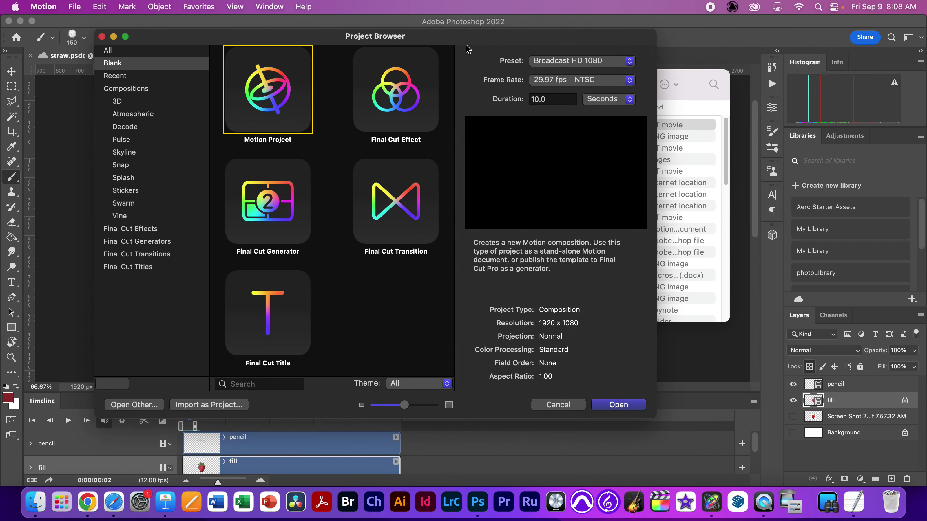
click(580, 82)
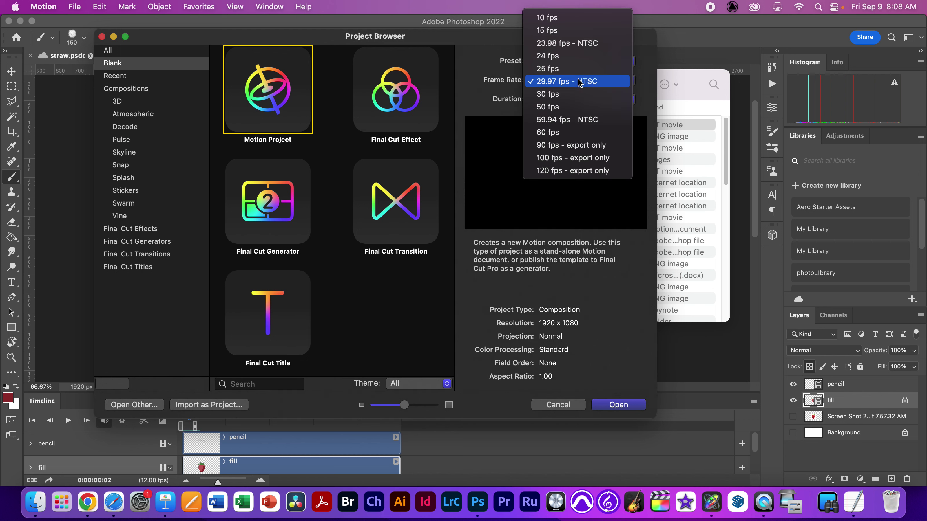
click(575, 57)
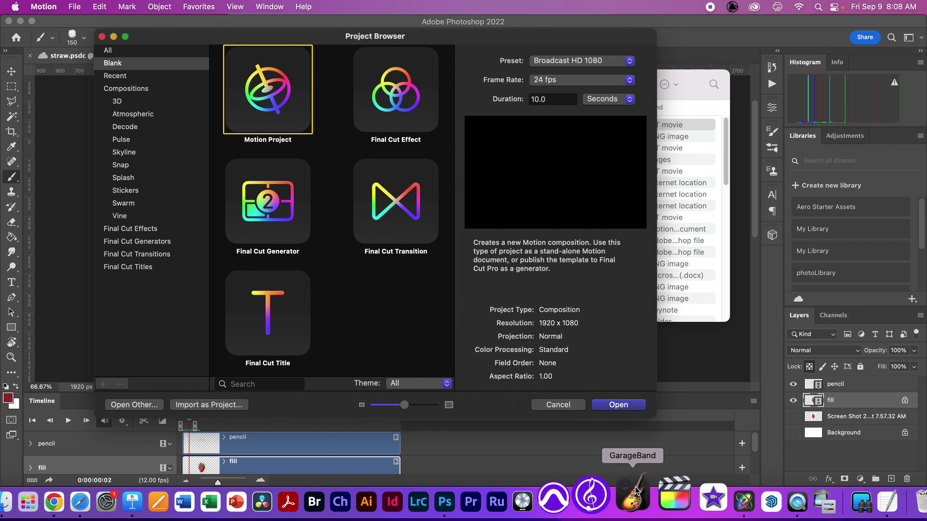
click(622, 406)
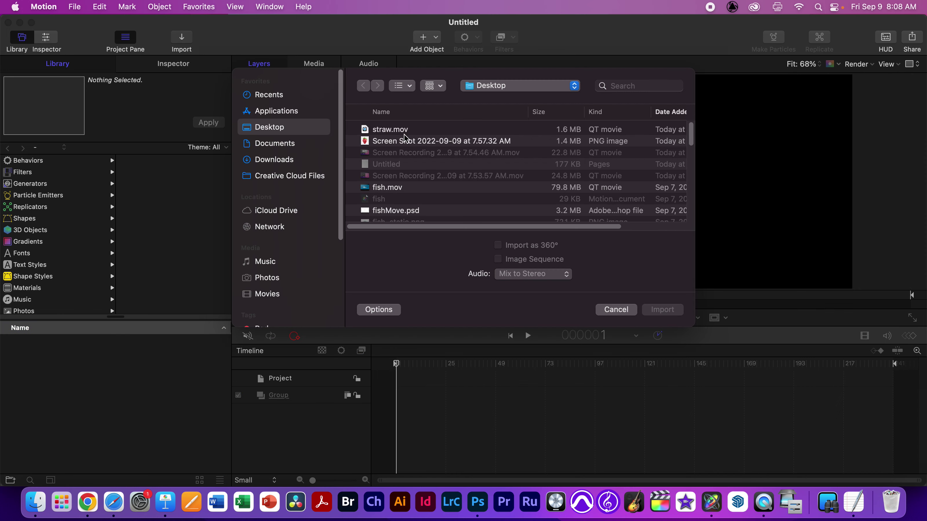
Import straw.mov from the Desktop into the project, play it briefly and return to the first frame
click(404, 134)
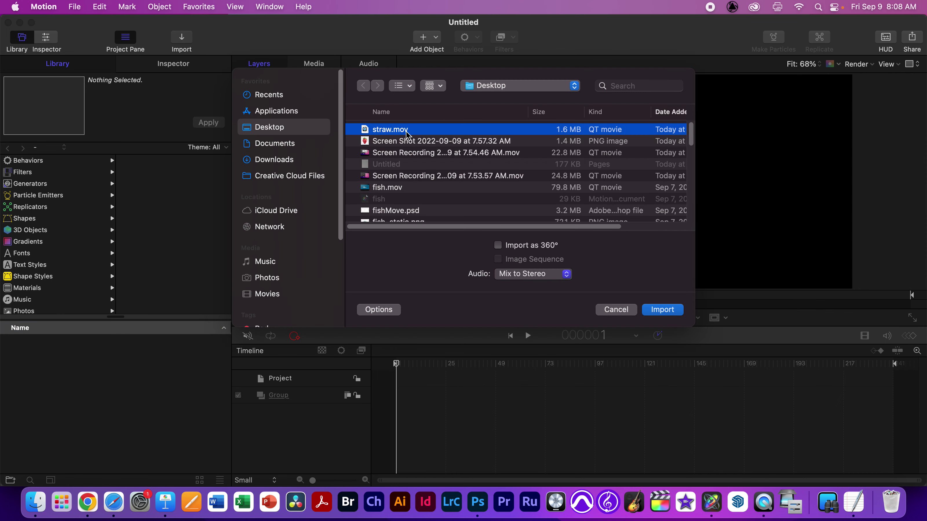
click(657, 312)
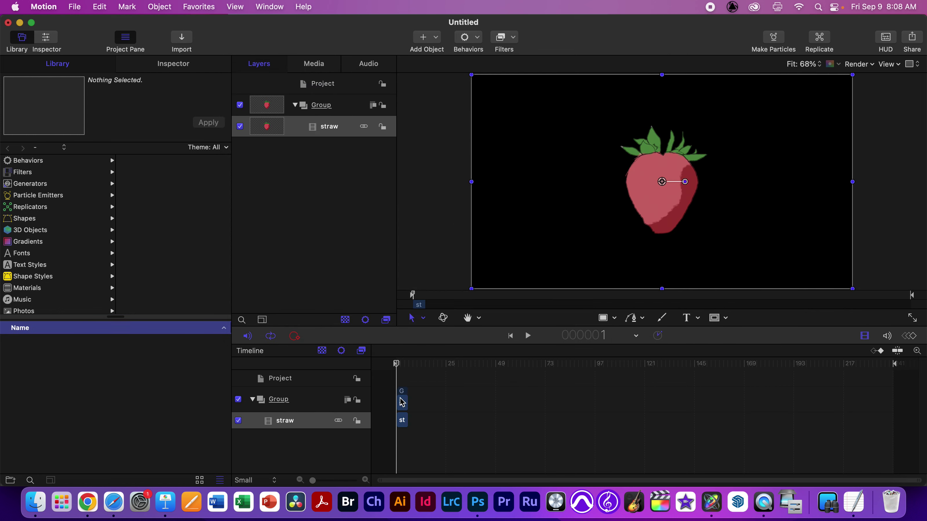
key(space)
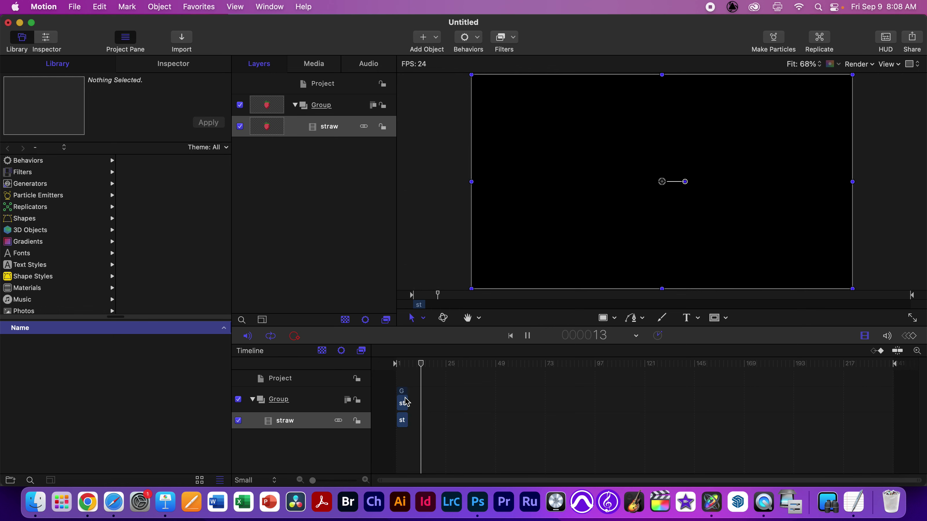
drag(420, 366, 388, 364)
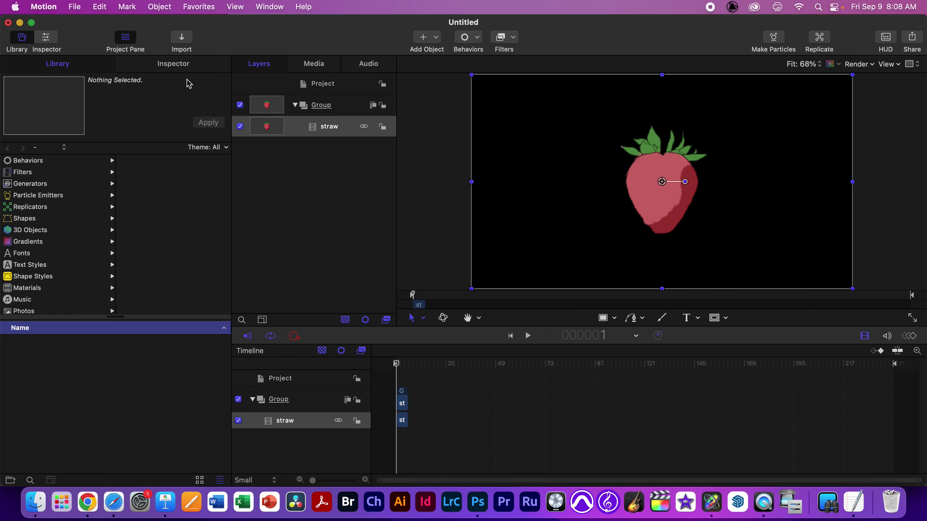
Set the straw clip's end condition to Loop with an end duration of 100 frames, and play the loop from the first frame
click(174, 66)
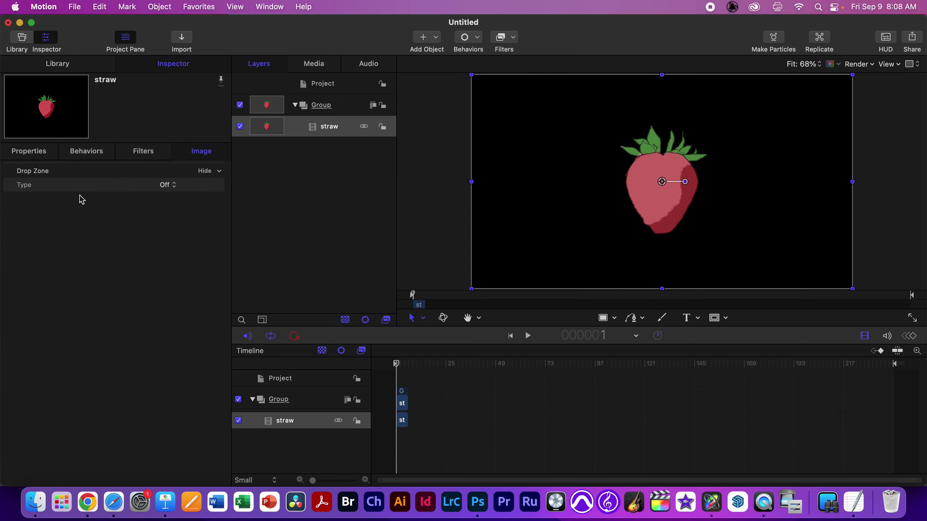
click(31, 152)
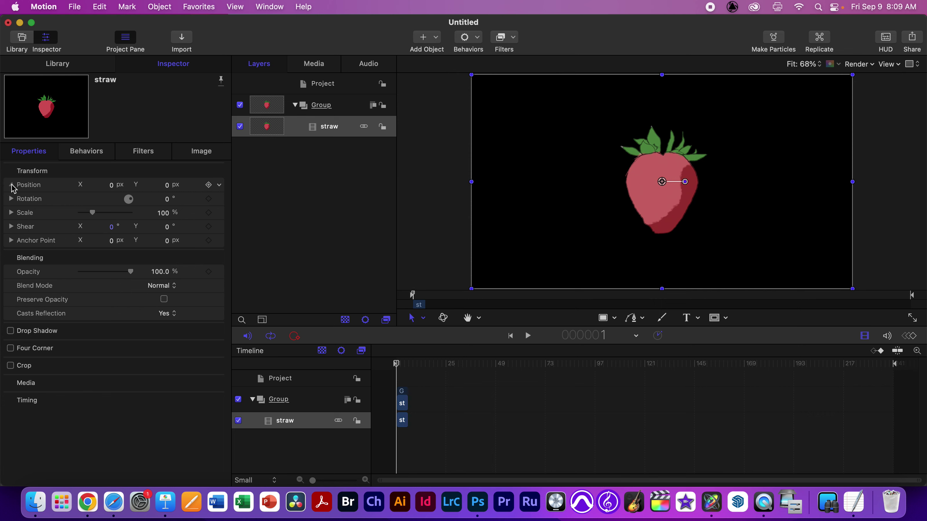
click(12, 185)
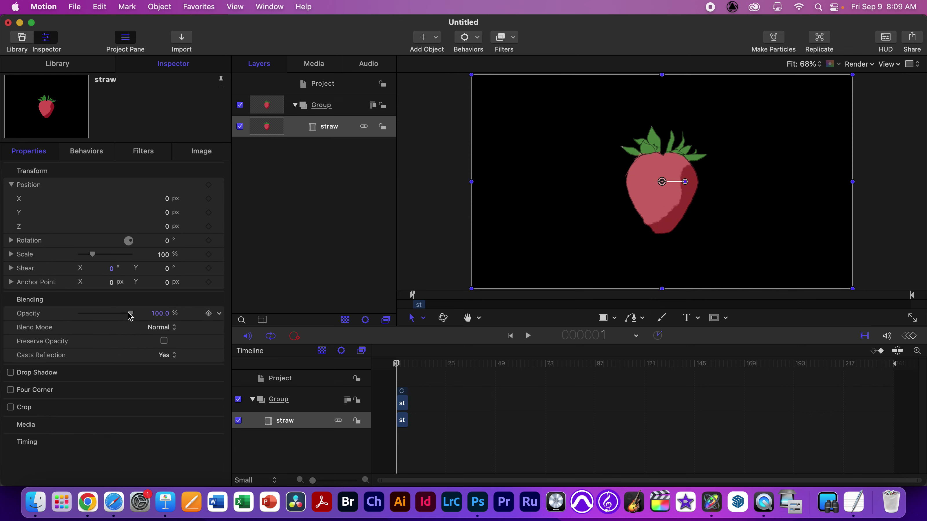
drag(131, 315, 155, 323)
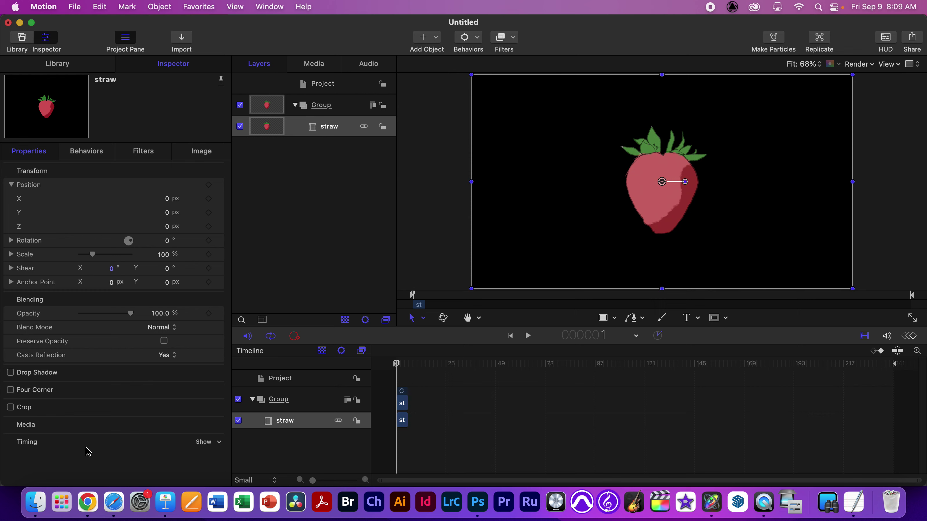
click(204, 443)
scroll(204, 445, down, 5)
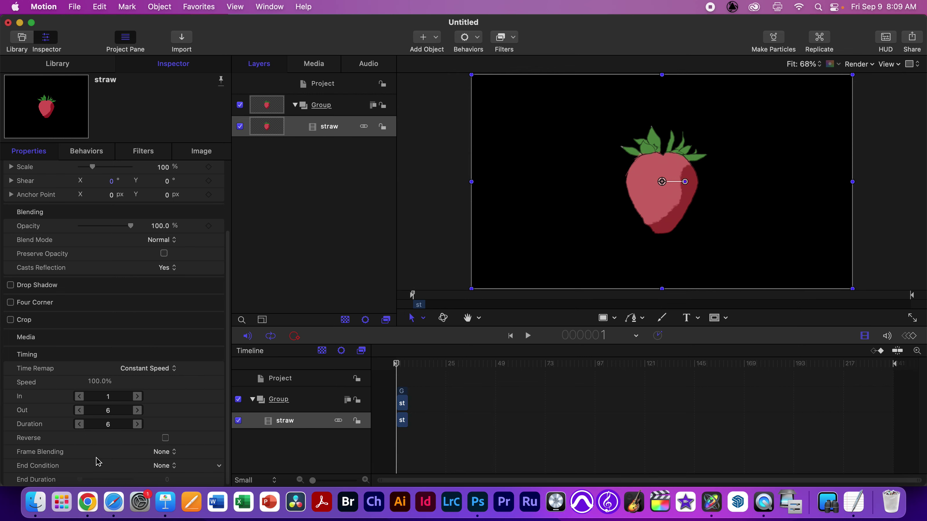
click(169, 471)
click(181, 430)
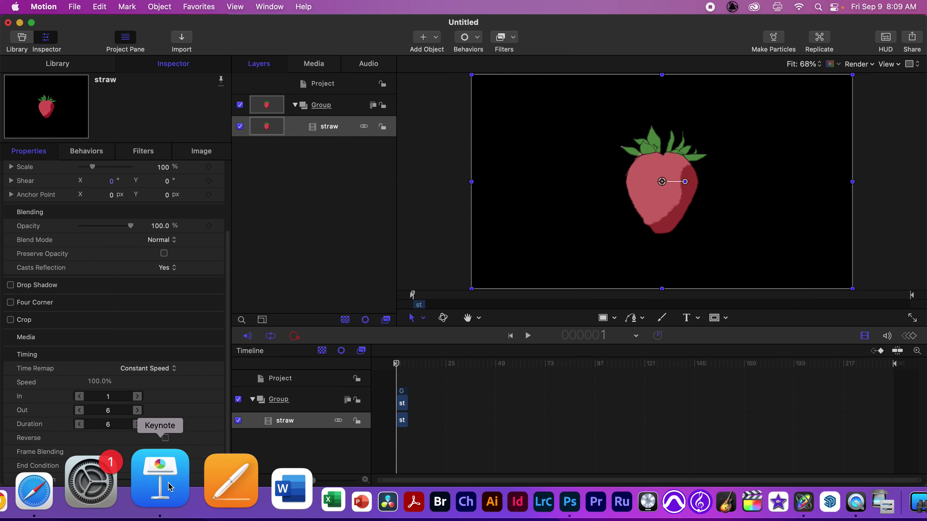
drag(79, 481, 179, 476)
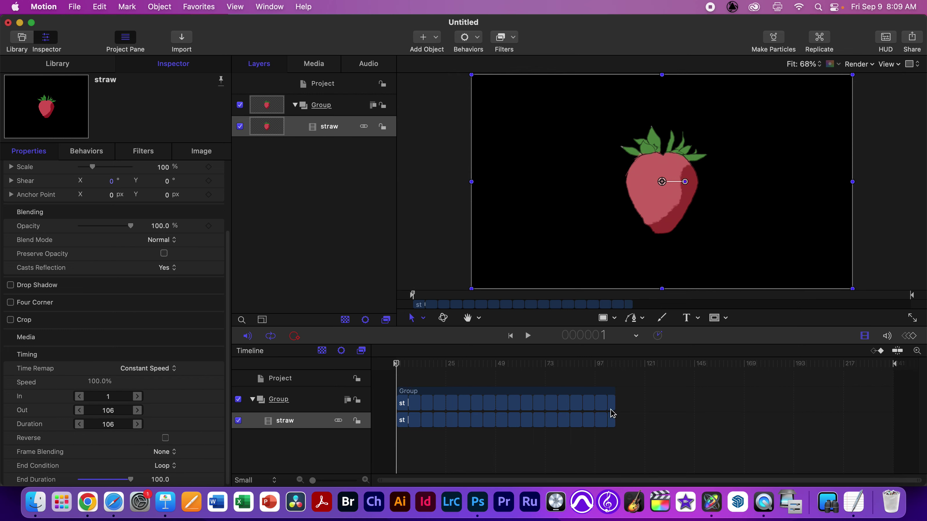
key(space)
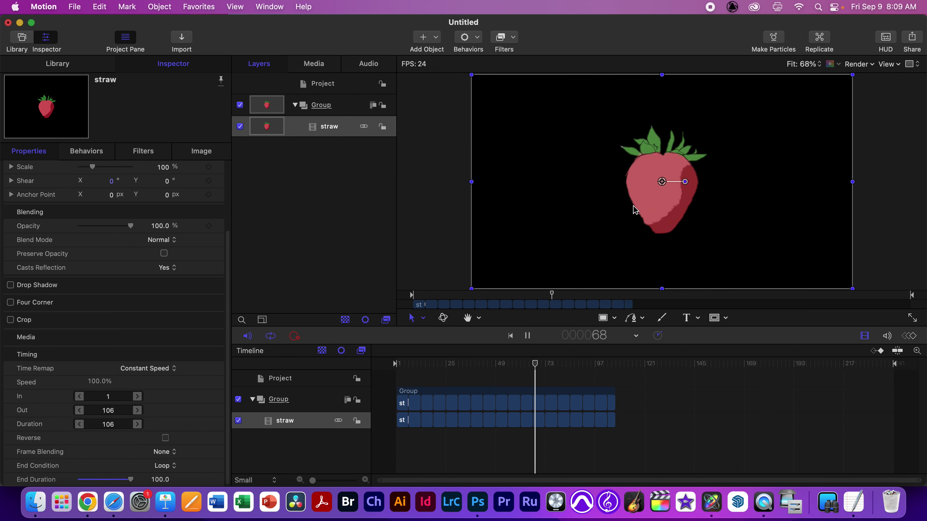
key(space)
drag(567, 367, 393, 368)
Extend the straw clip's loop end duration to 243.5 frames, play it back and return to the first frame
mouse_move(159, 481)
mouse_down()
mouse_move(145, 483)
mouse_move(155, 481)
mouse_up()
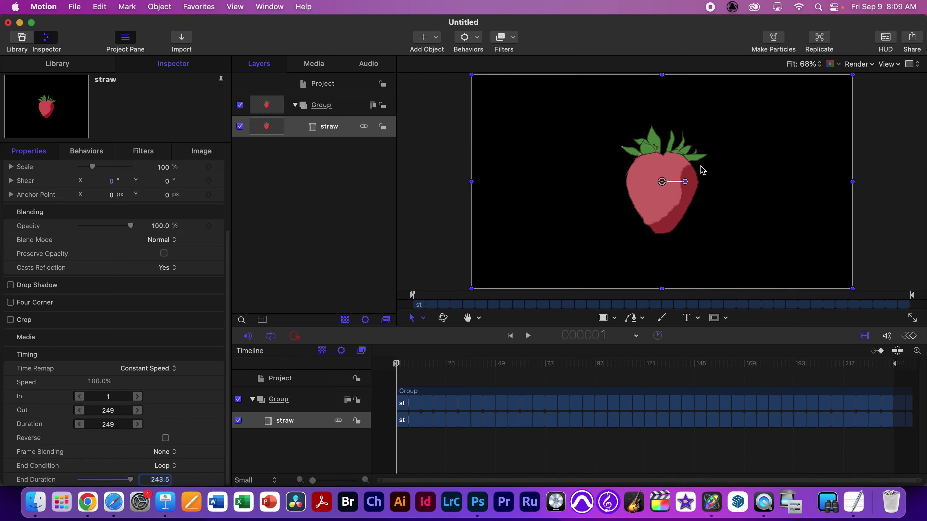
key(space)
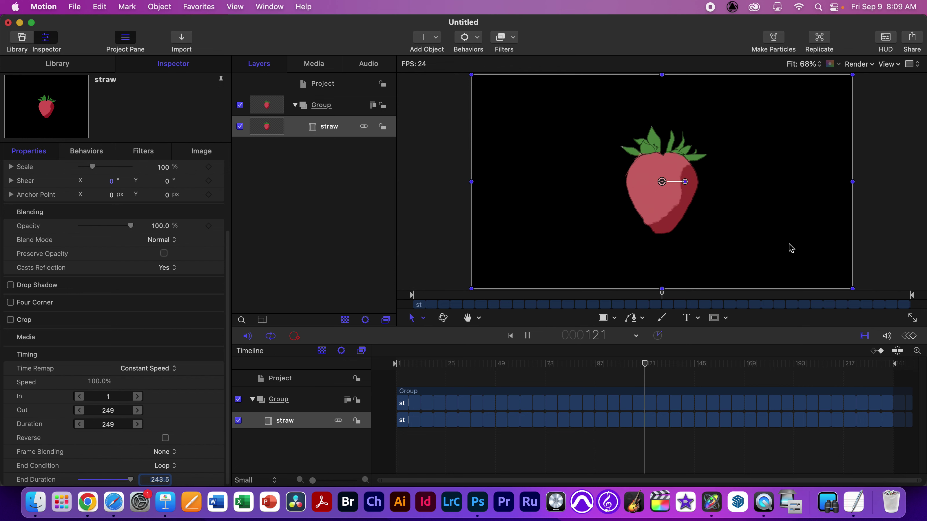
key(space)
click(646, 367)
key(Home)
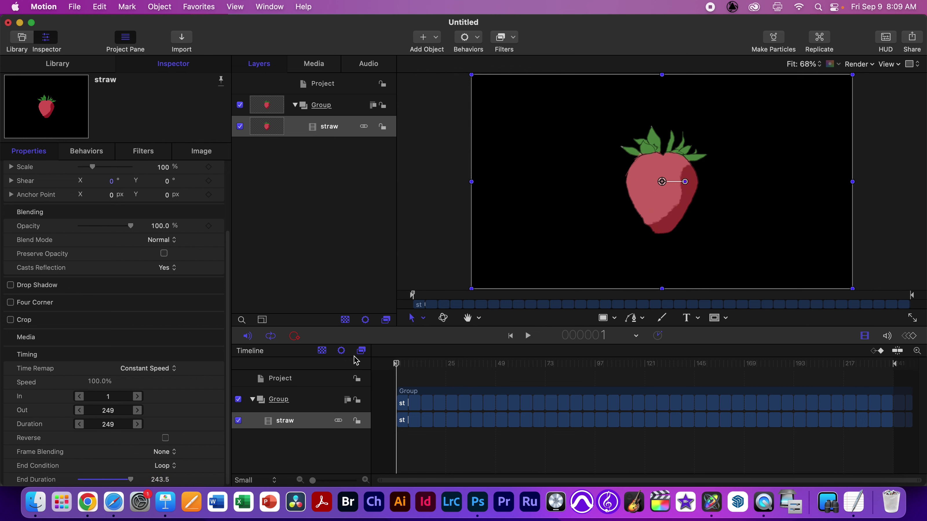
Draw a white rectangle, place it beneath the straw layer and enlarge it to about 123% so it covers the whole frame
click(604, 318)
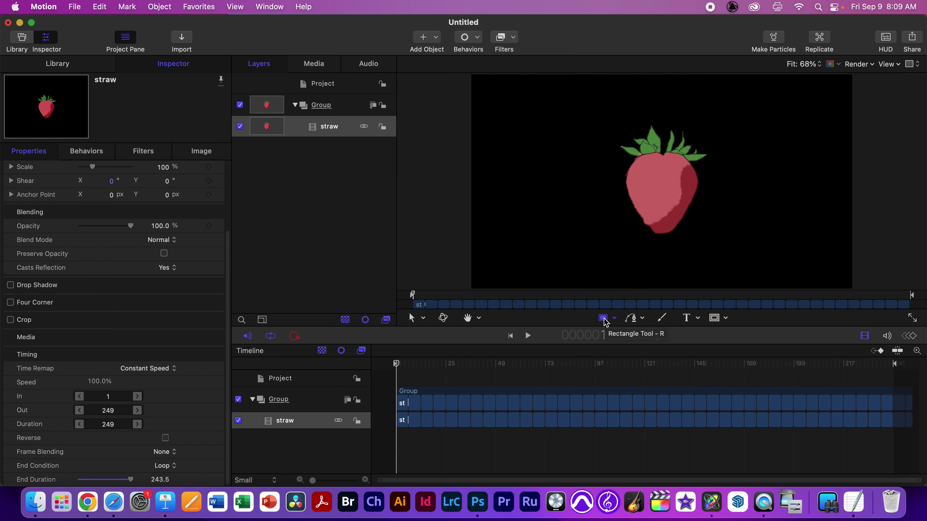
drag(498, 86, 821, 287)
drag(330, 129, 315, 144)
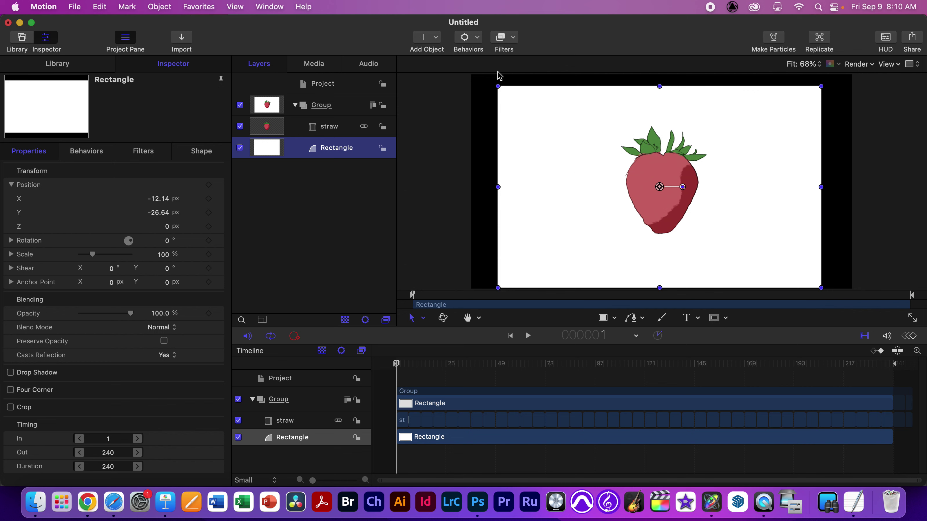
drag(499, 87, 468, 69)
drag(826, 291, 864, 301)
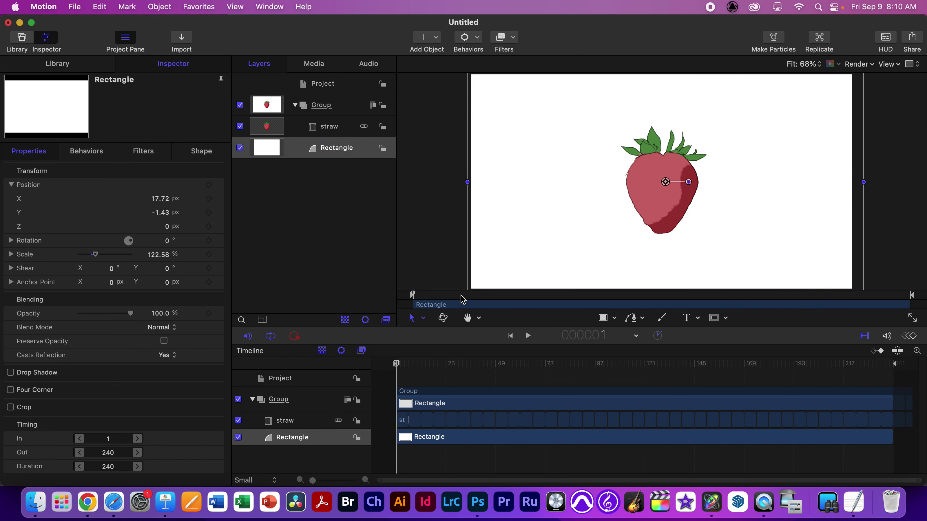
Lock the white Rectangle background layer
click(323, 134)
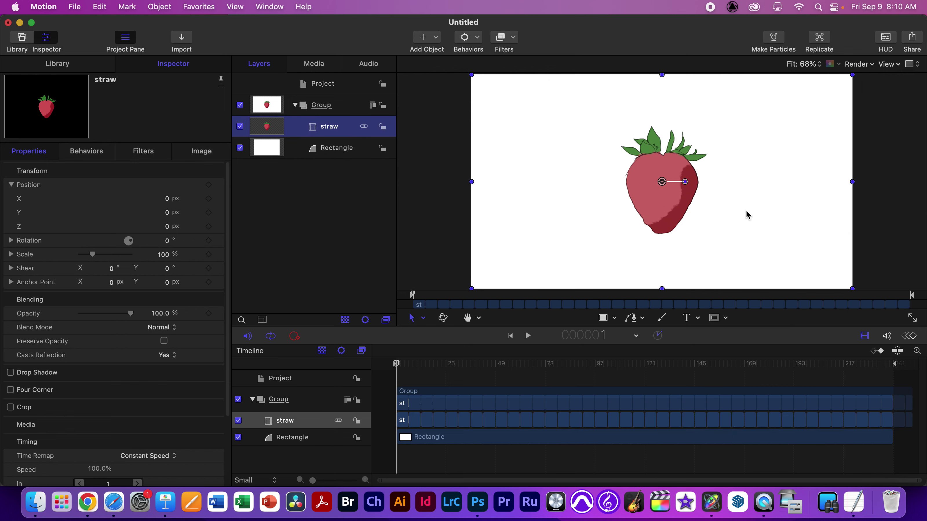
click(353, 151)
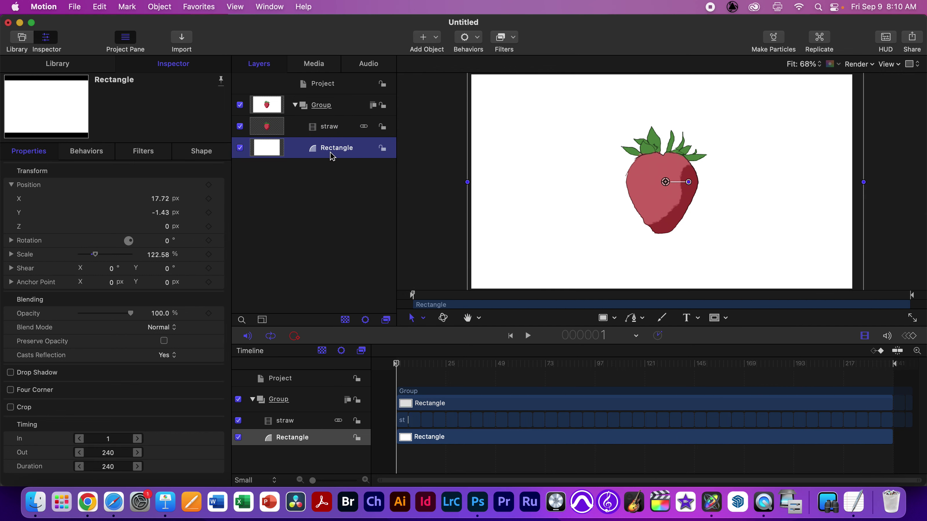
click(384, 149)
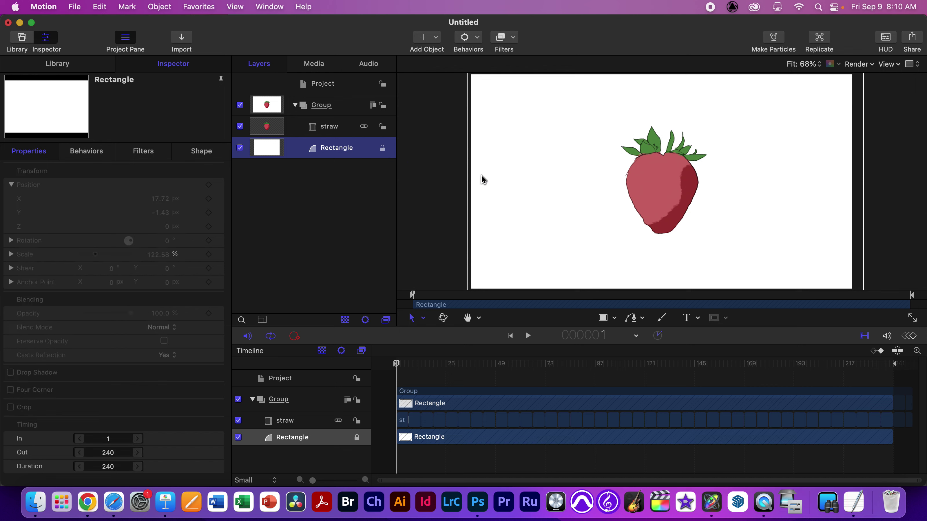
Scale the straw layer to 53% and move it to the upper centre of the canvas, at about X 0.5, Y 298 px
key(super+a)
drag(646, 213, 617, 200)
click(330, 129)
click(330, 130)
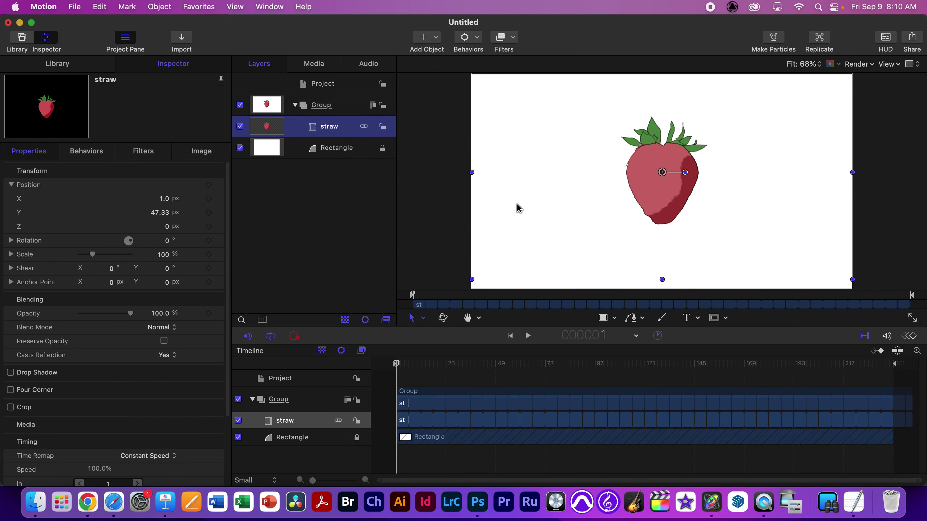
mouse_move(685, 193)
mouse_down()
mouse_move(677, 208)
mouse_move(688, 194)
mouse_up()
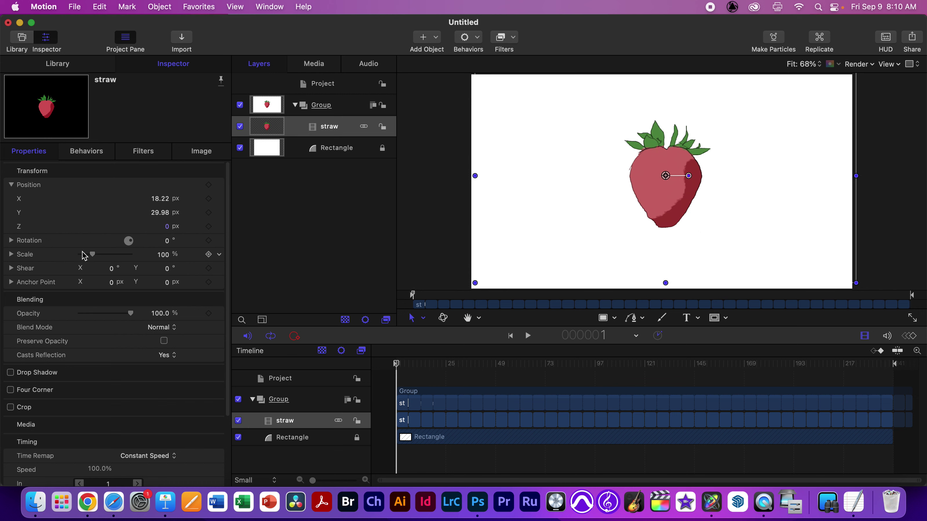
drag(92, 254, 87, 257)
drag(674, 189, 660, 129)
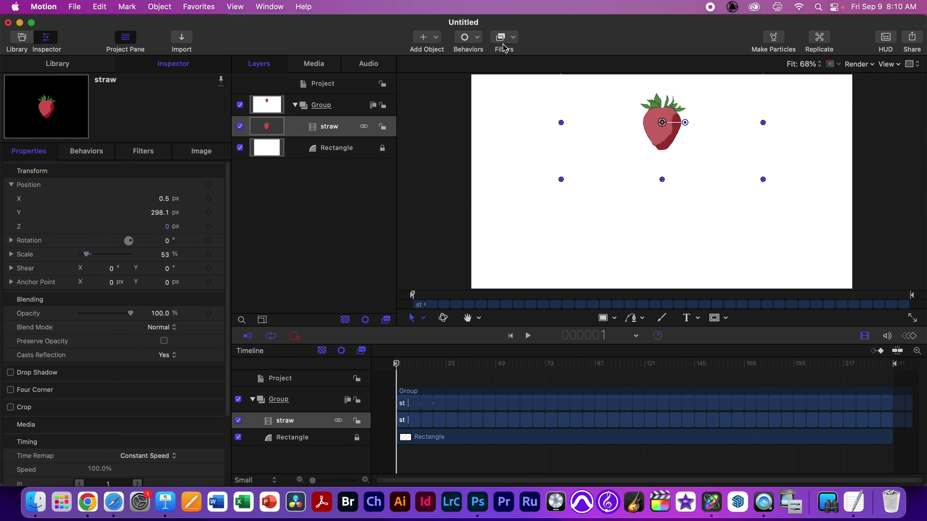
click(472, 47)
mouse_move(481, 66)
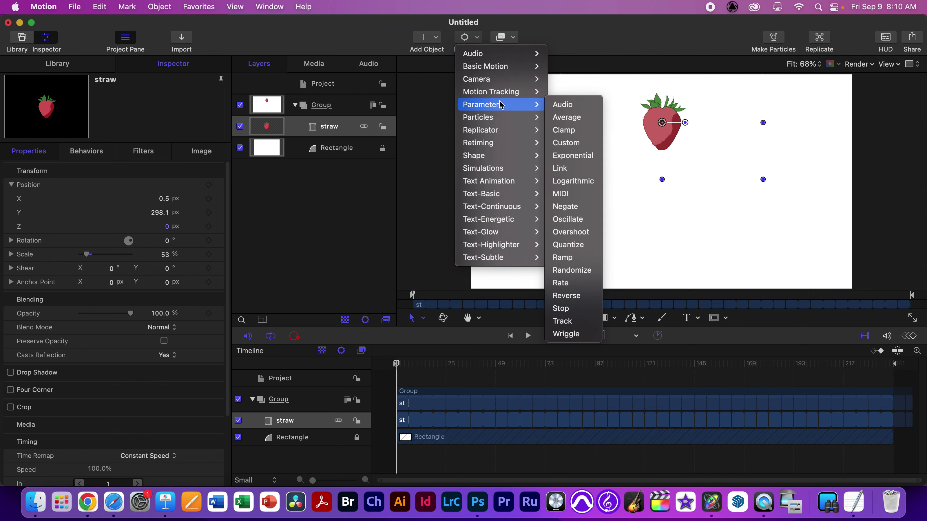
mouse_move(504, 122)
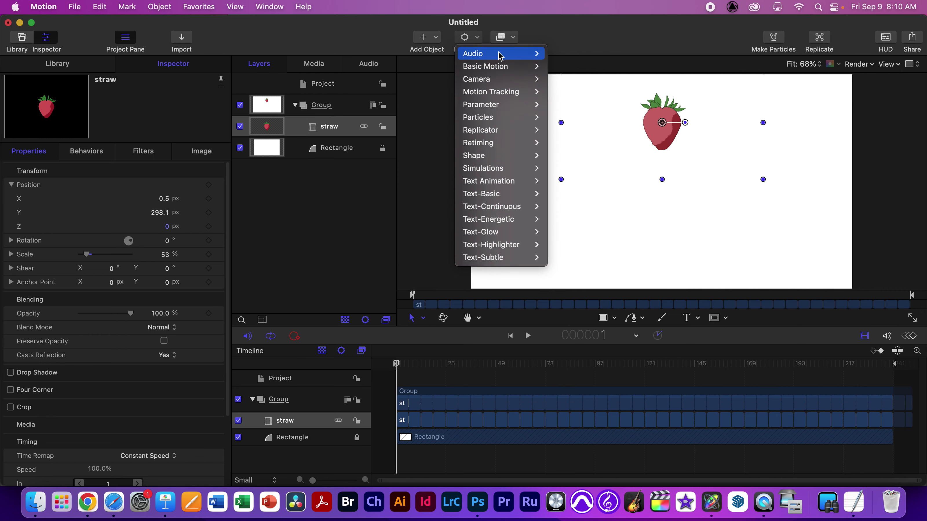
click(580, 26)
Lower the strawberry slightly to about Y 285 px, play and scrub through the loop, and return to the first frame
mouse_move(661, 131)
mouse_down()
mouse_move(652, 132)
mouse_move(663, 136)
mouse_move(663, 190)
mouse_move(664, 144)
mouse_up()
click(467, 364)
drag(436, 373, 398, 390)
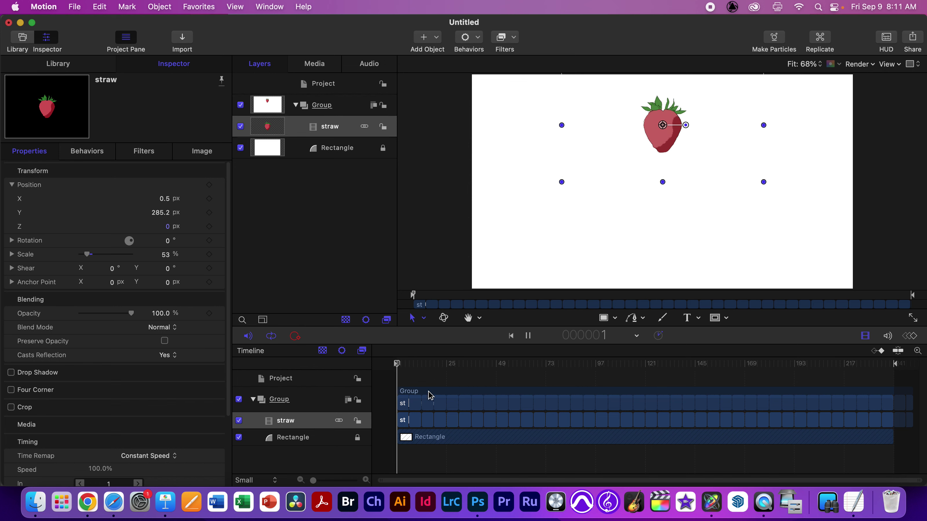
key(space)
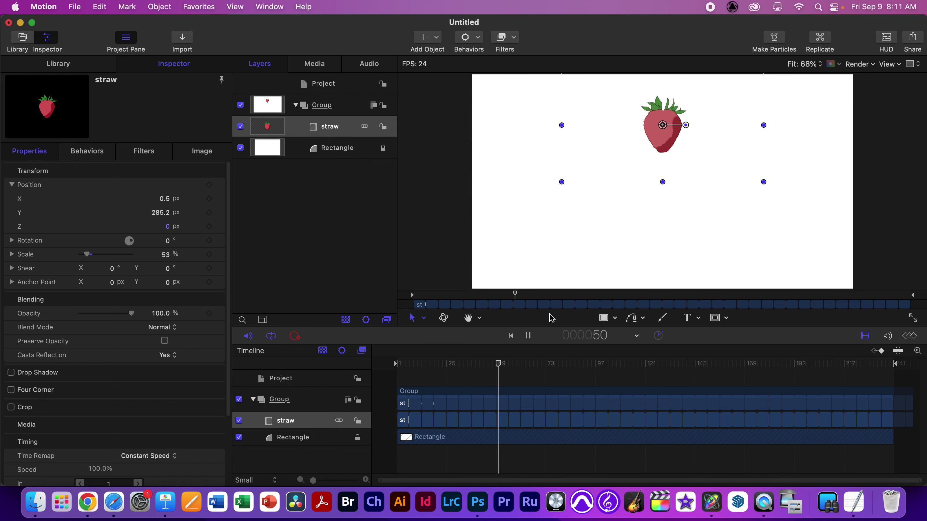
key(space)
drag(512, 364, 659, 369)
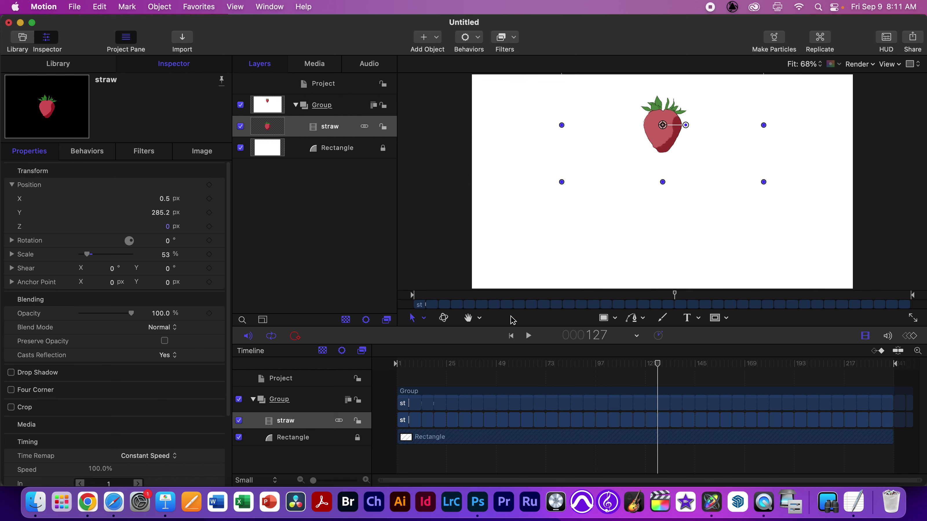
drag(657, 364, 373, 361)
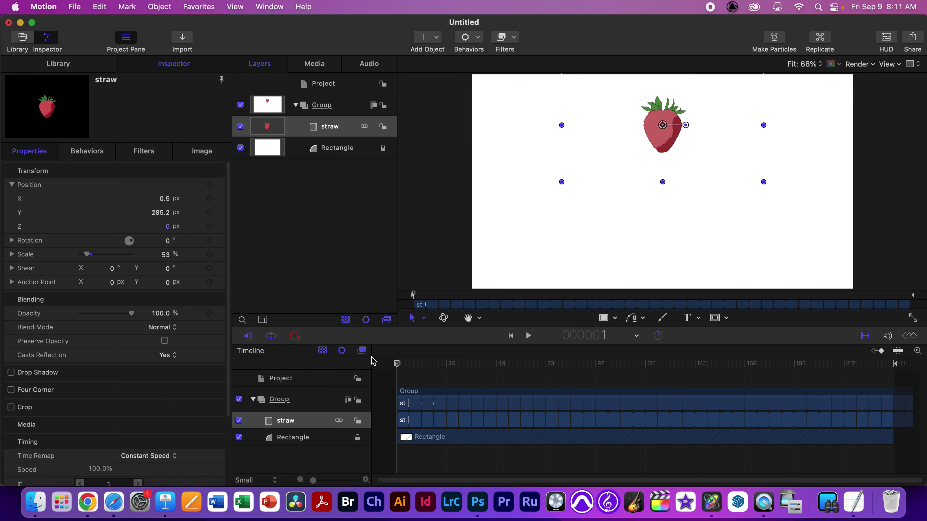
Keyframe the straw layer's position at frame 1, lower it to about Y -284 px at frame 132, and play the move from the start
click(209, 185)
drag(416, 369, 375, 375)
click(209, 212)
drag(398, 370, 668, 376)
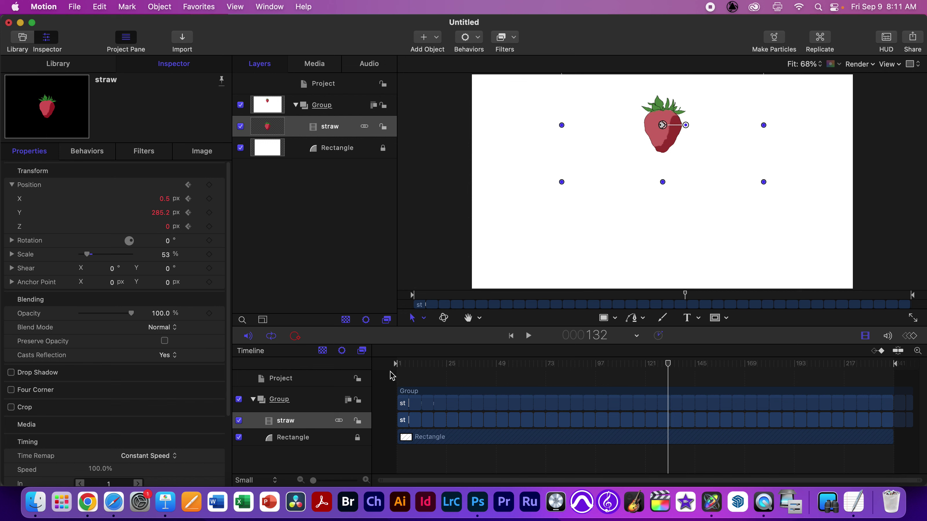
drag(674, 138, 671, 253)
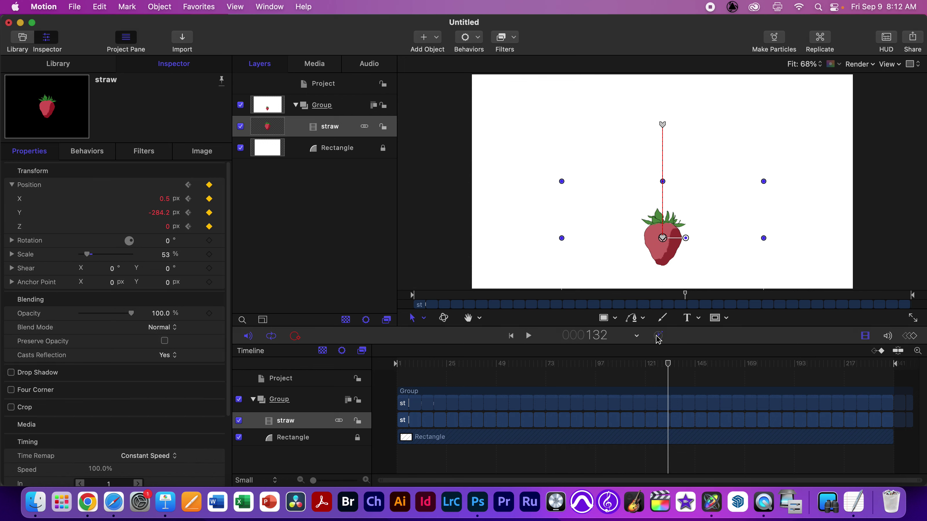
drag(669, 365, 394, 367)
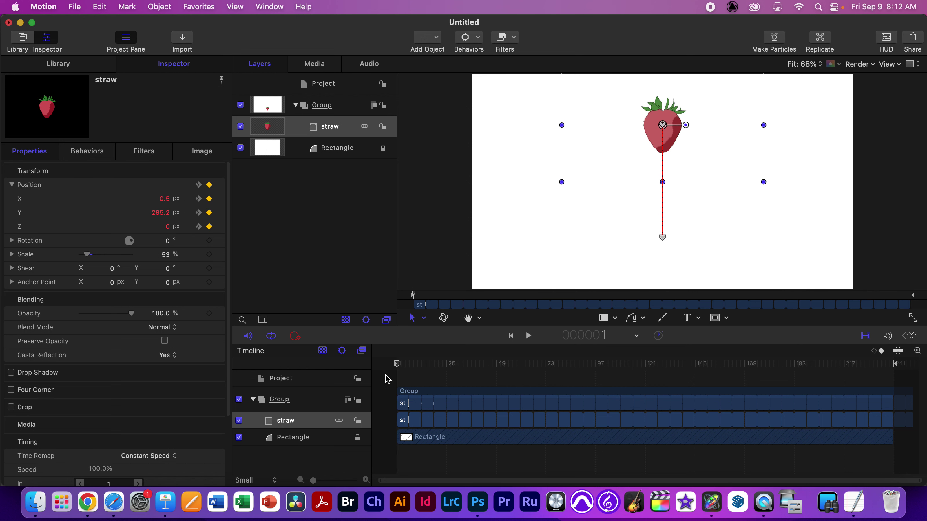
key(space)
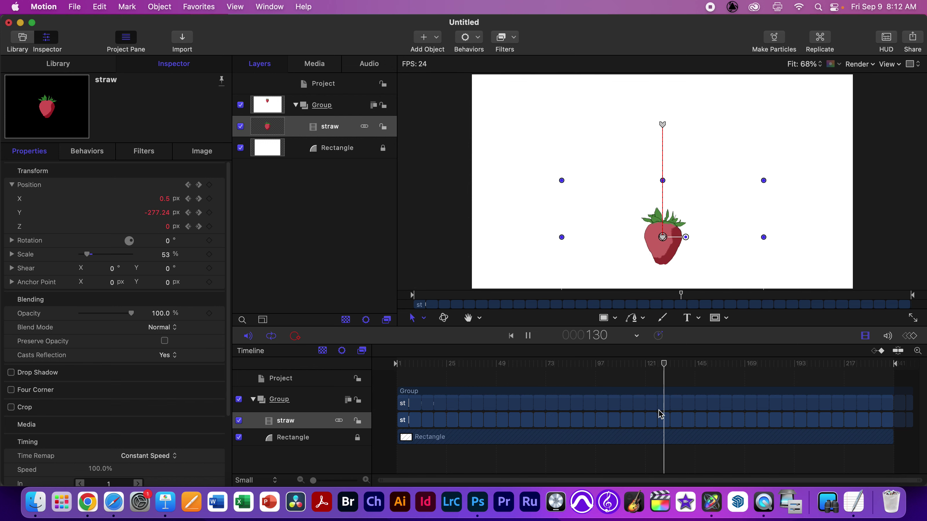
key(space)
At frame 240, move the strawberry back up to Y 285.2 px and set its X position to 0 px
drag(691, 365, 907, 366)
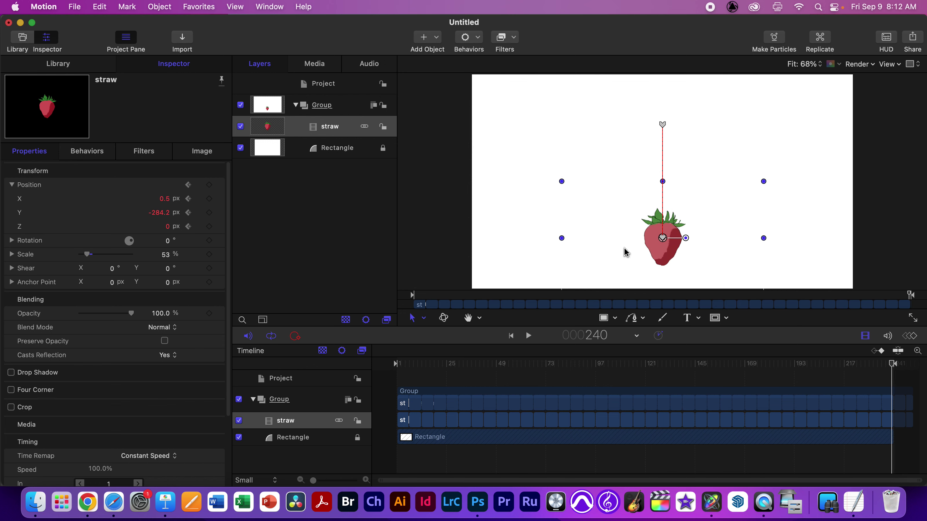
drag(667, 257, 665, 148)
click(165, 199)
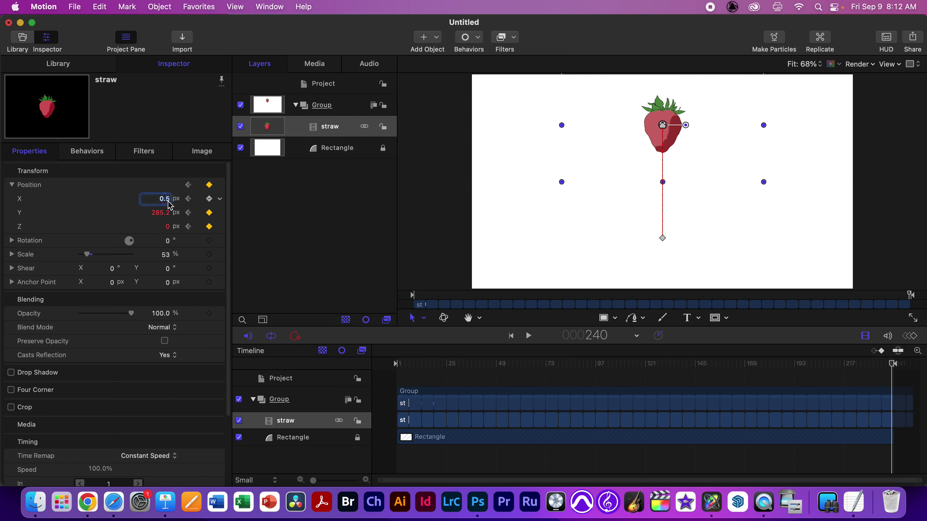
click(170, 230)
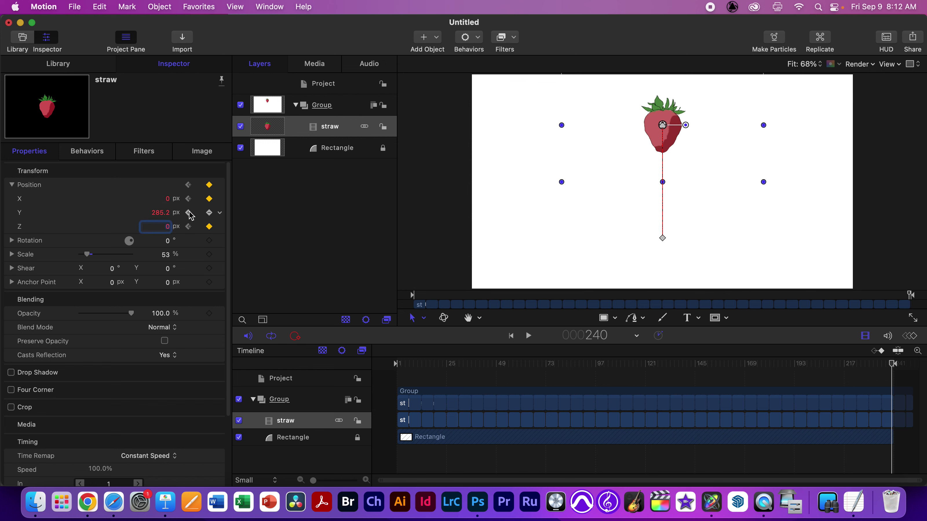
click(162, 213)
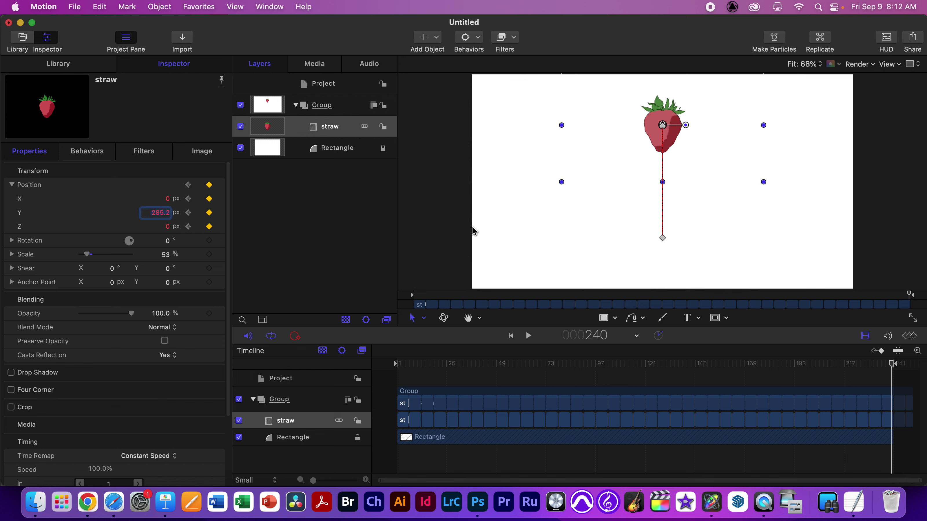
At frame 1, set the straw layer's X position to 0 px
key(Home)
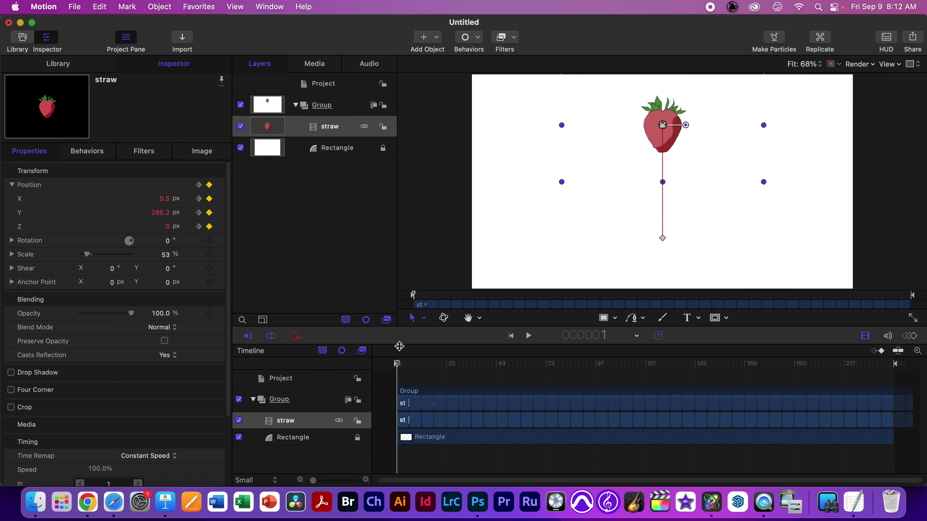
click(166, 199)
key(Tab)
key(Tab)
Compare the strawberry's position at the last and first frames, play the animation, and return to frame 1 with nothing selected
drag(865, 363, 913, 320)
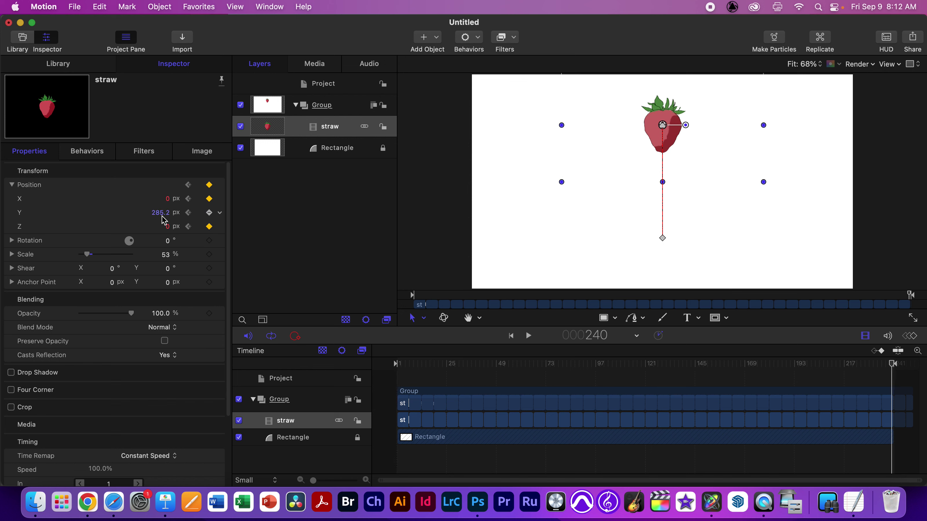
drag(678, 364, 324, 359)
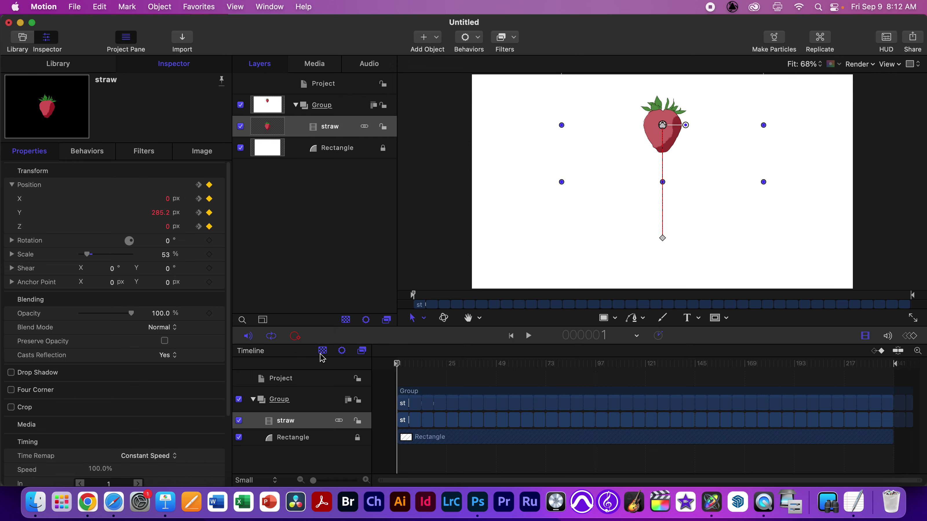
key(space)
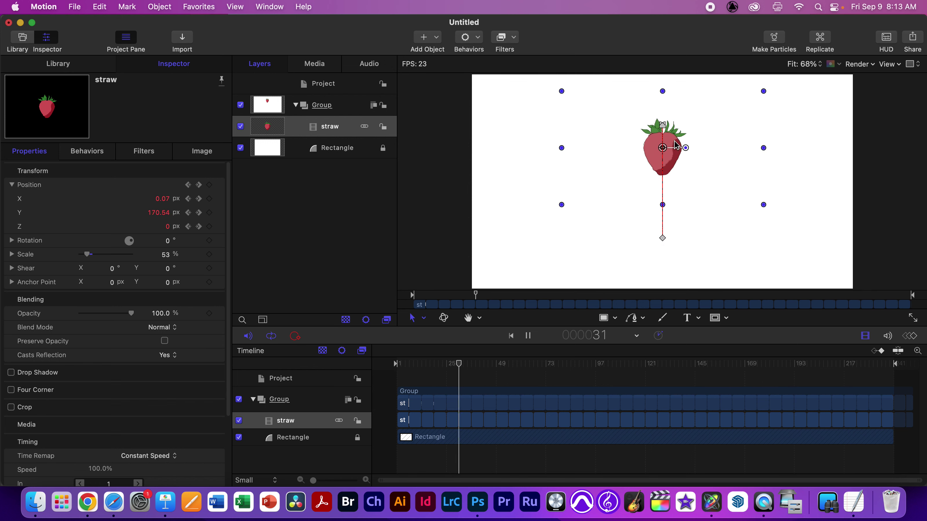
drag(489, 364, 290, 356)
click(404, 375)
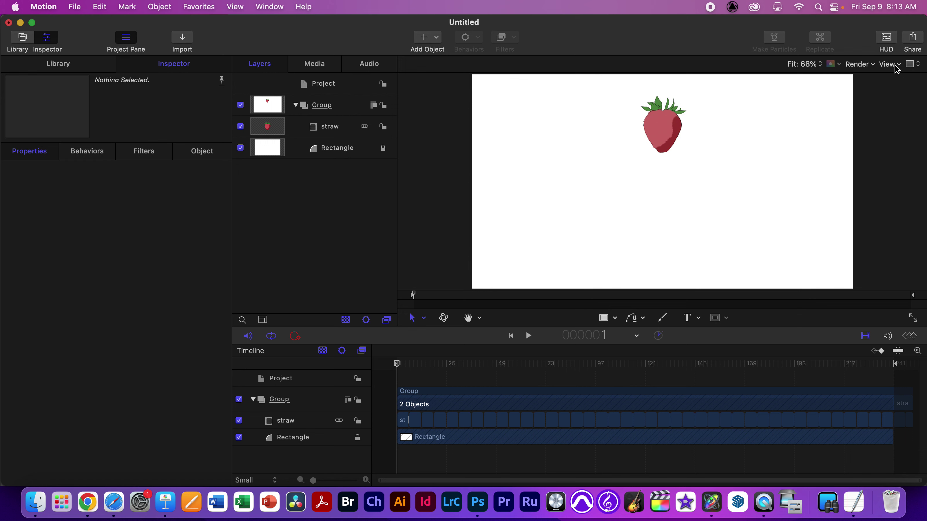
click(914, 41)
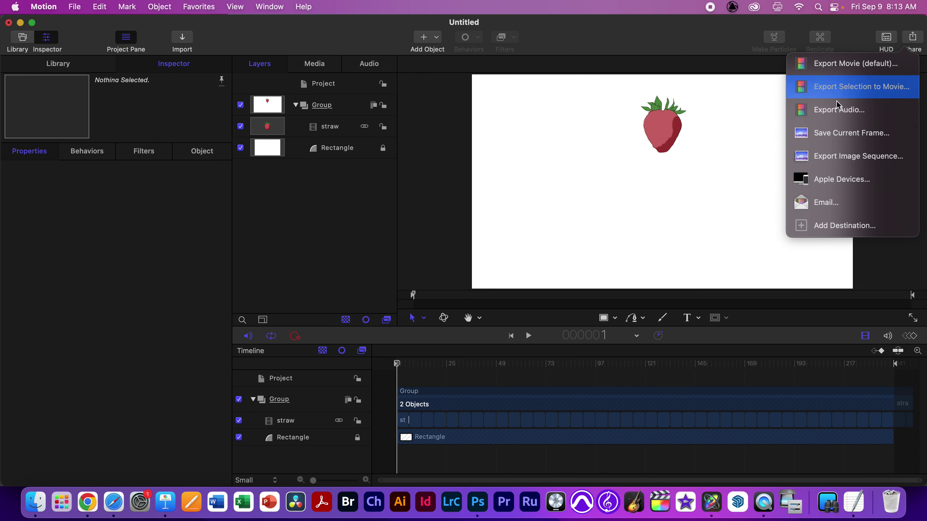
key(Escape)
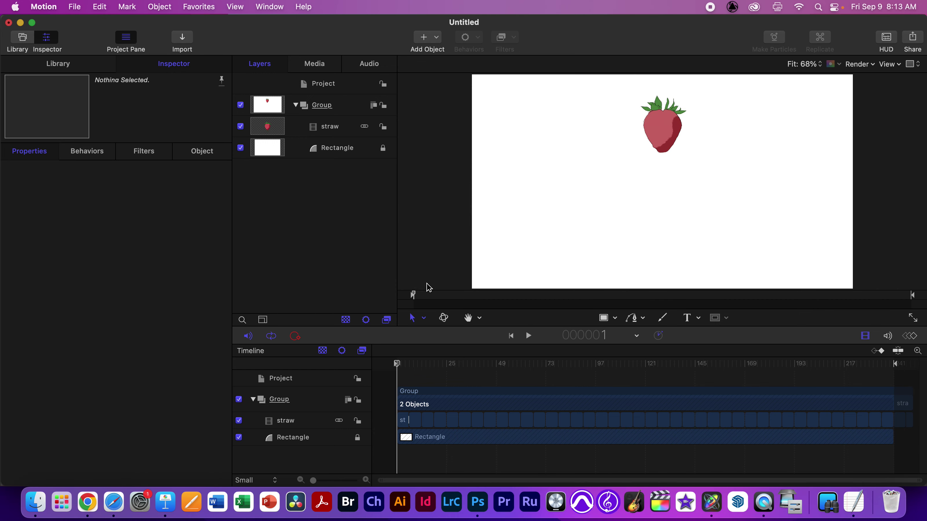
click(665, 134)
click(356, 232)
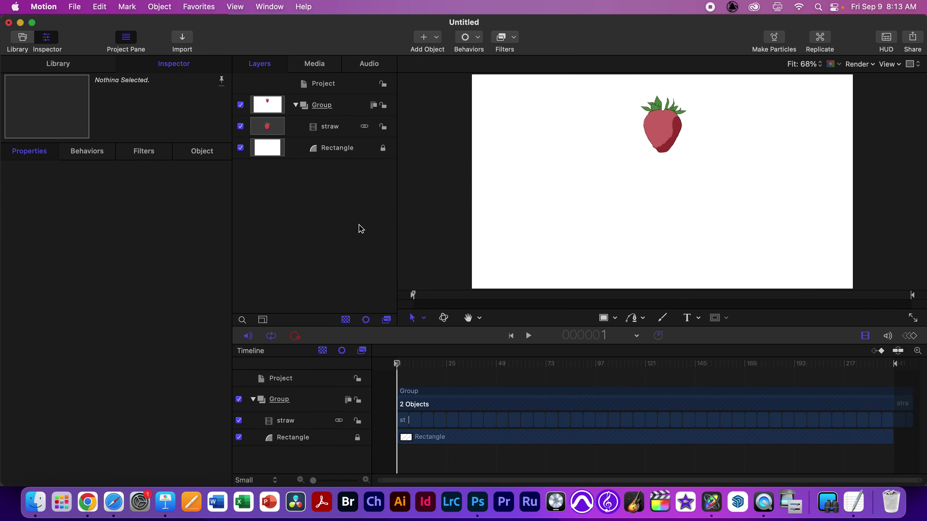
Set up a movie export with the color channels set to Color only
click(912, 43)
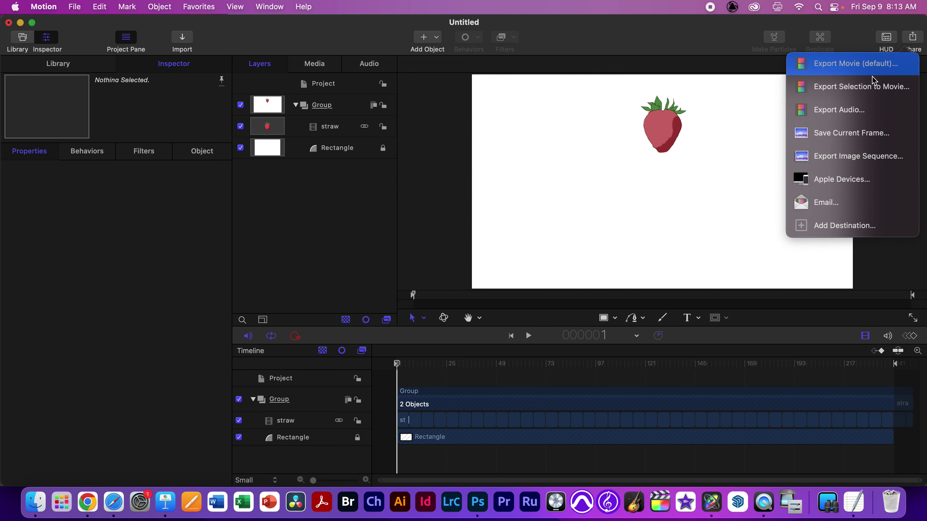
click(885, 64)
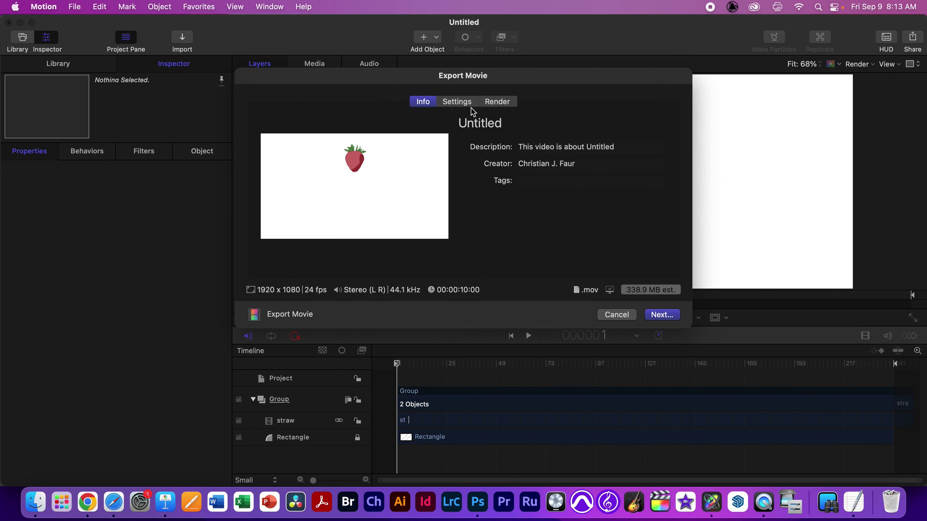
click(464, 102)
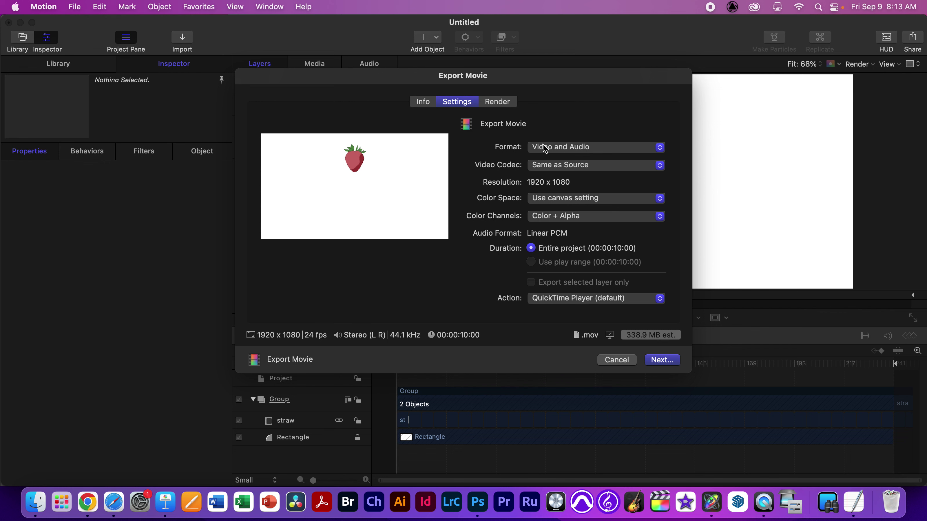
click(559, 216)
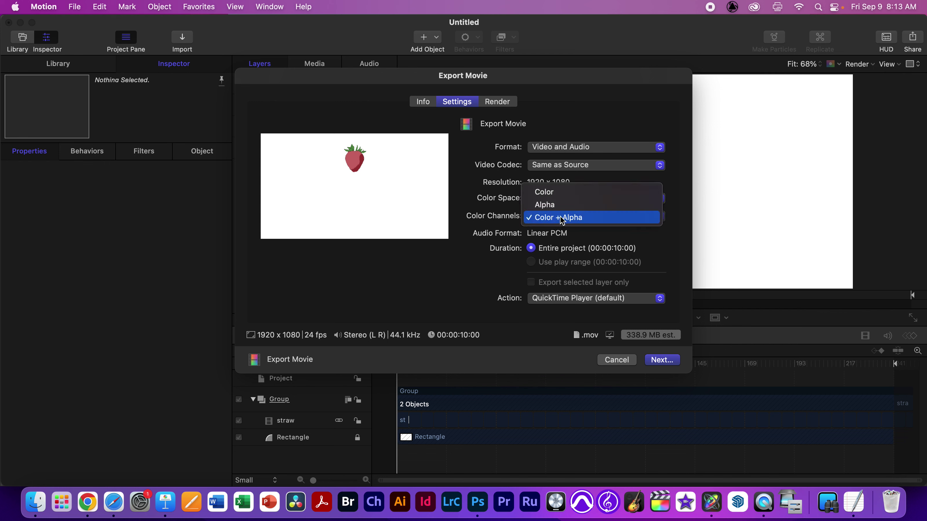
click(557, 188)
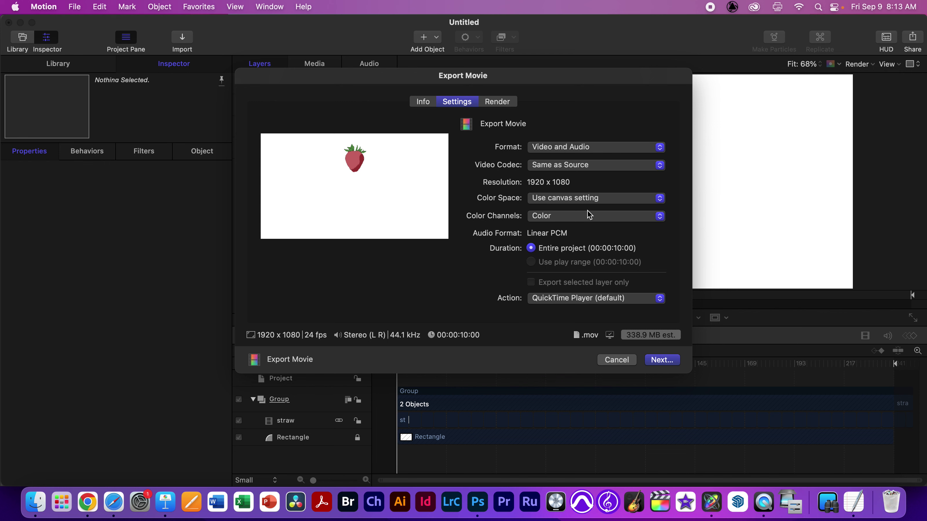
Review the render and action settings, export the movie to the Desktop as "stawberry", and close its QuickTime preview
click(498, 102)
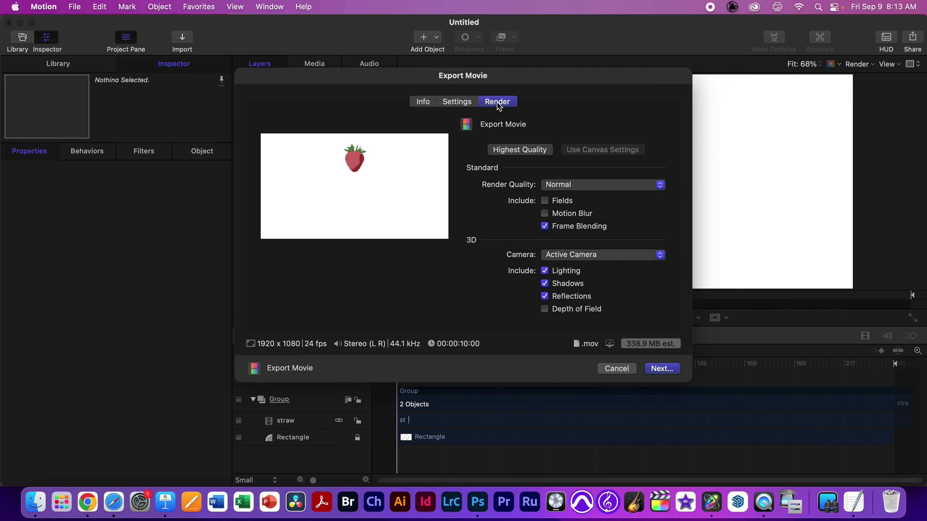
click(456, 102)
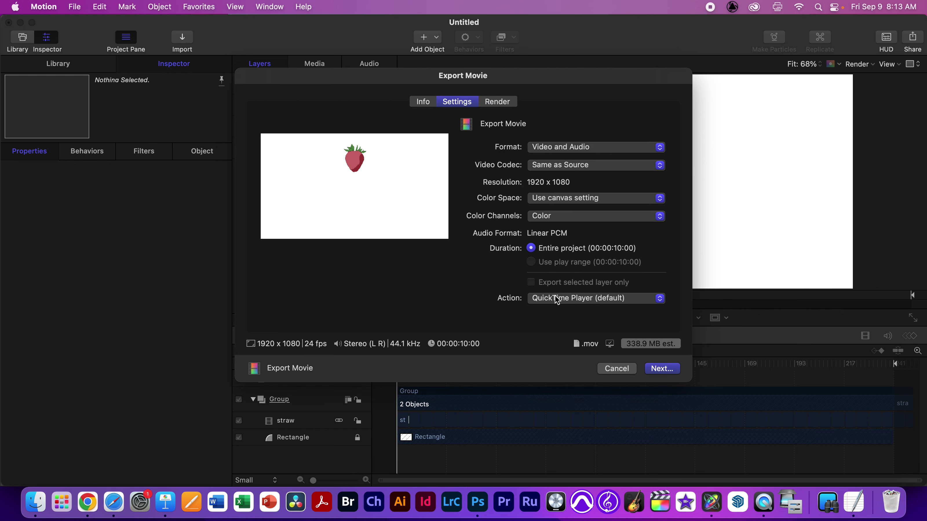
click(554, 300)
click(479, 298)
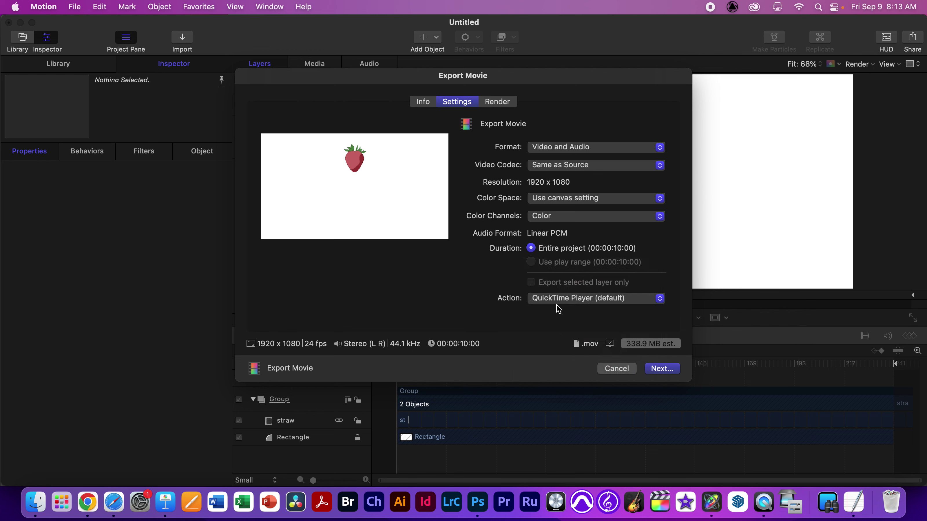
click(507, 106)
click(675, 370)
text(stawberry)
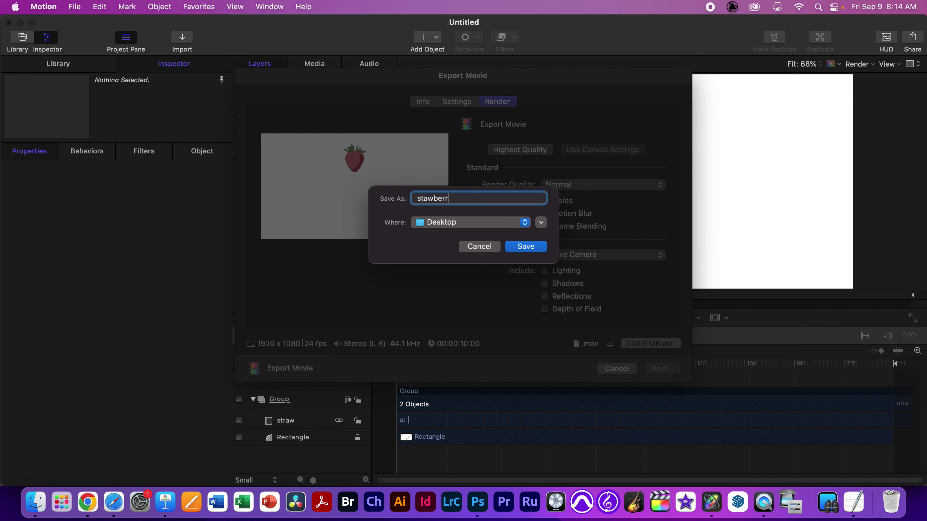
click(526, 246)
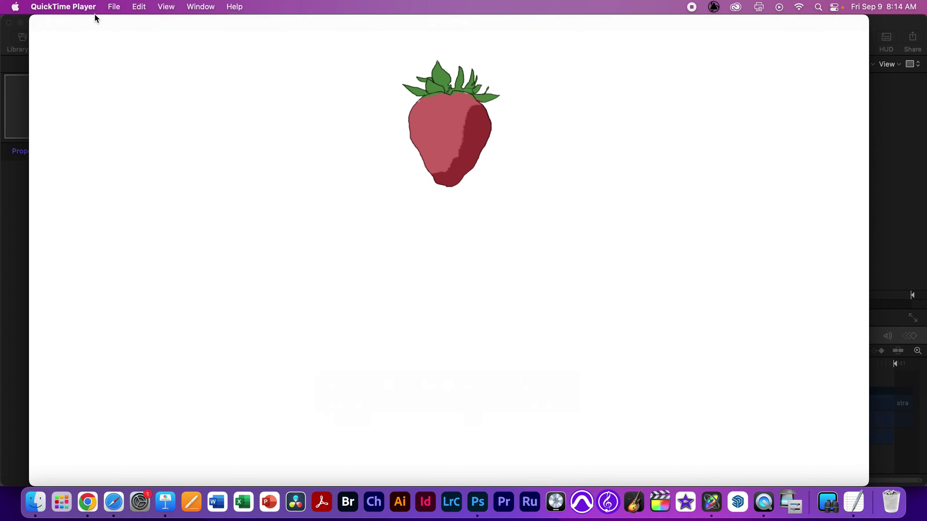
click(37, 23)
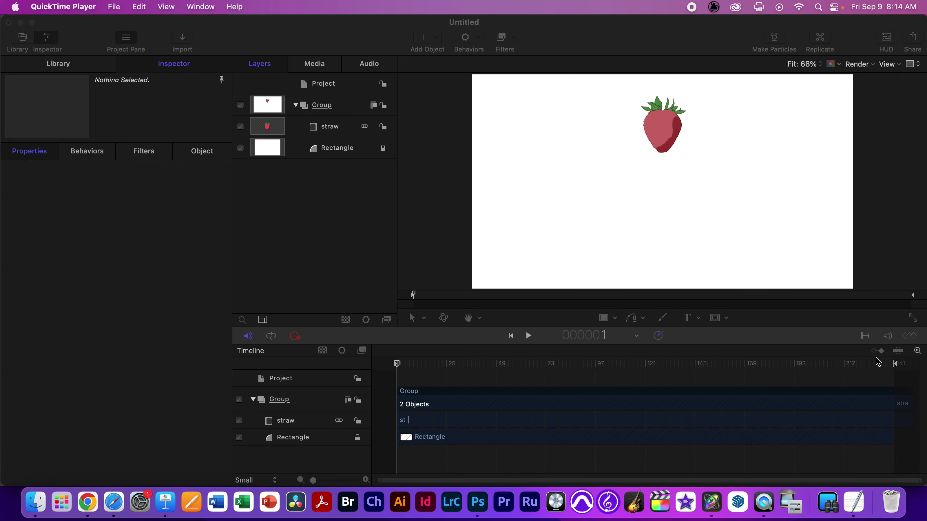
Show the straw layer's position curves in the Keyframe Editor and enlarge the editor area
click(911, 338)
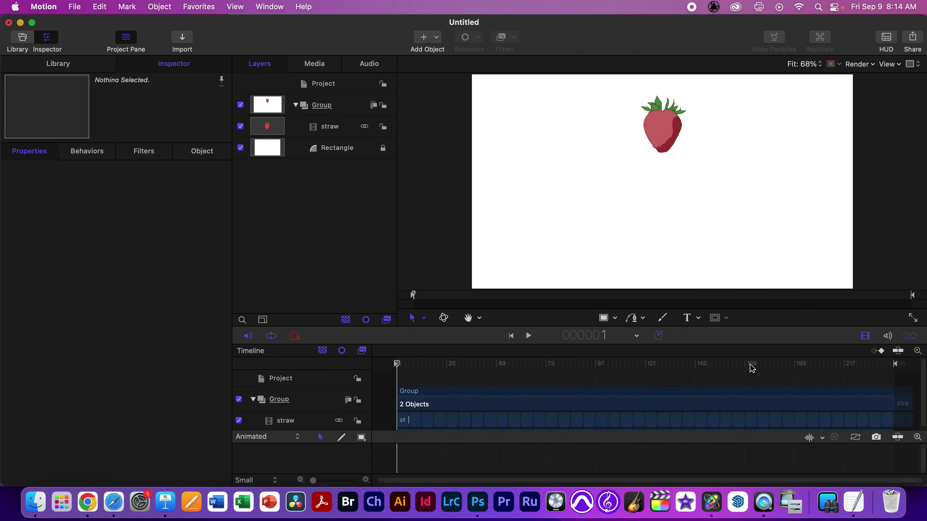
click(327, 132)
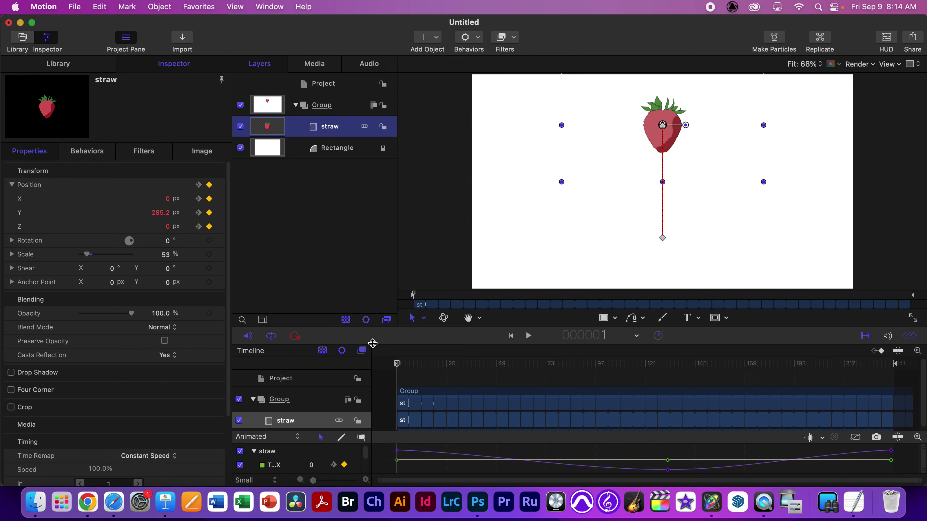
drag(377, 340, 387, 262)
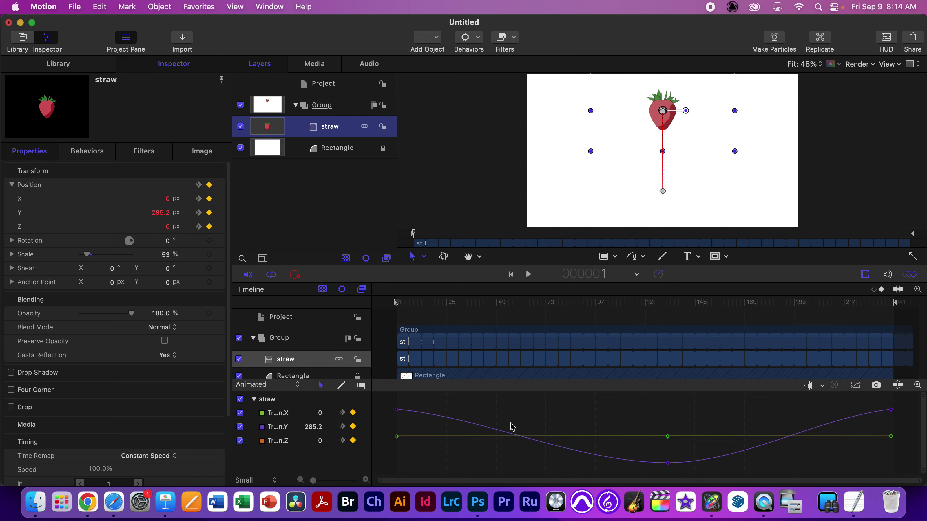
Extend the curve handles of the first and last Y position keyframes toward the middle keyframe, playing the motion between the two edits
click(400, 415)
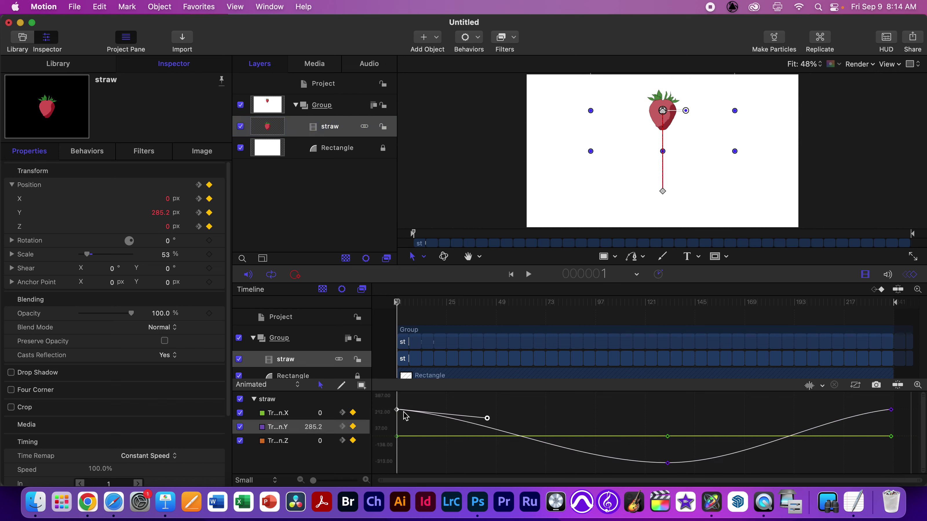
drag(492, 418, 648, 424)
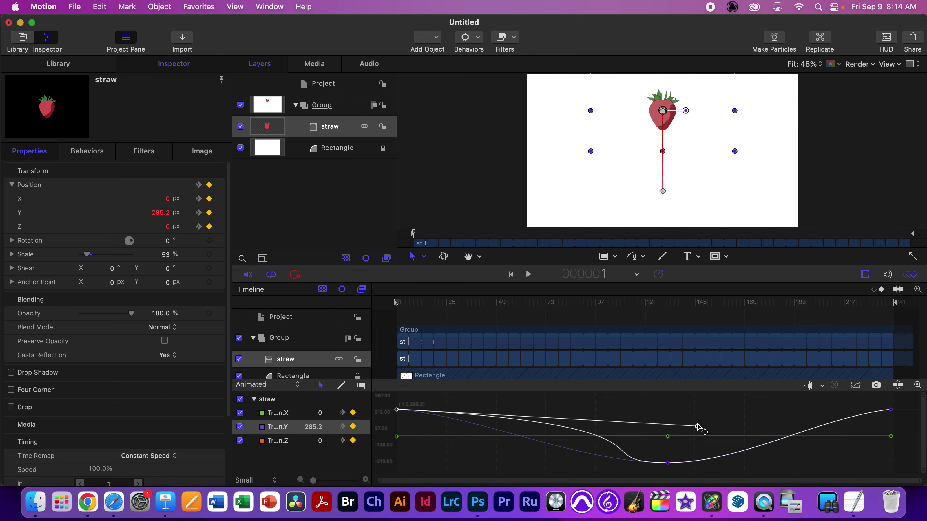
key(space)
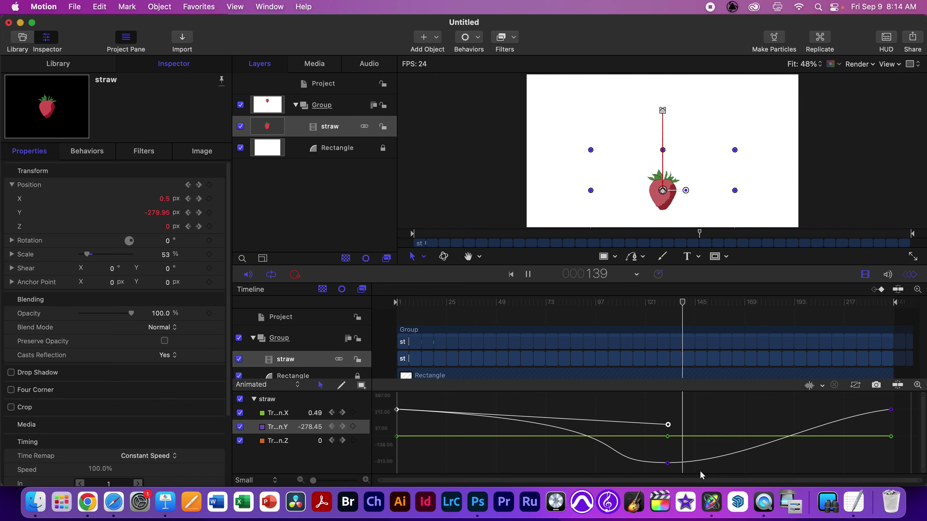
key(space)
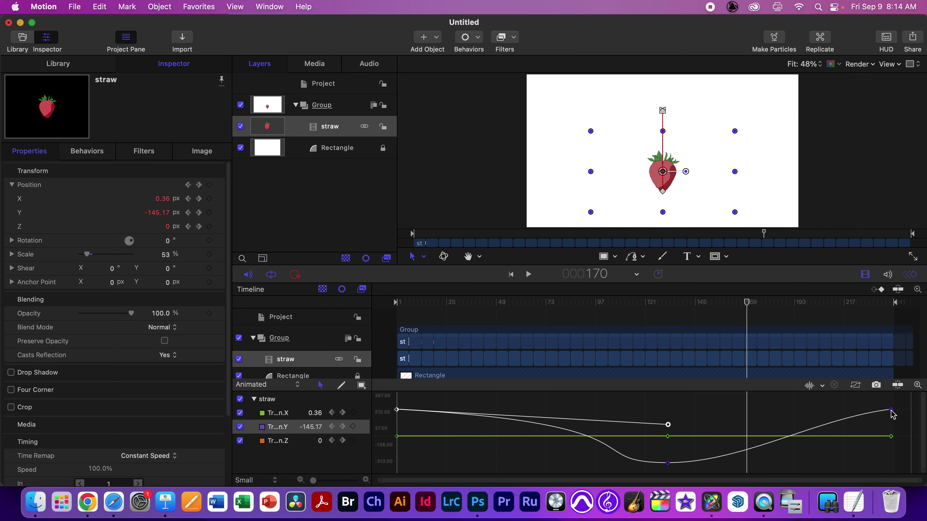
drag(892, 411, 690, 412)
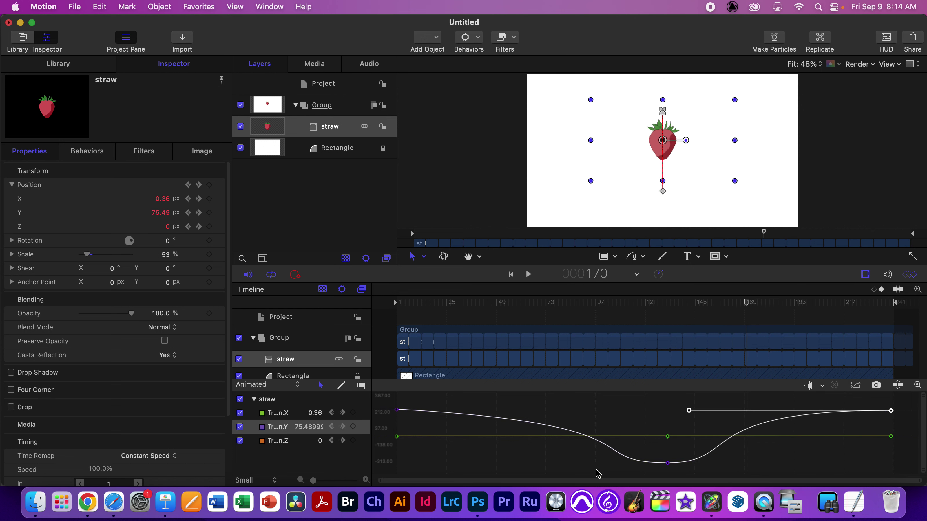
Extend both curve handles of the middle Y position keyframe outward to flatten the curve there, and play the motion
drag(742, 464, 795, 466)
drag(578, 462, 555, 462)
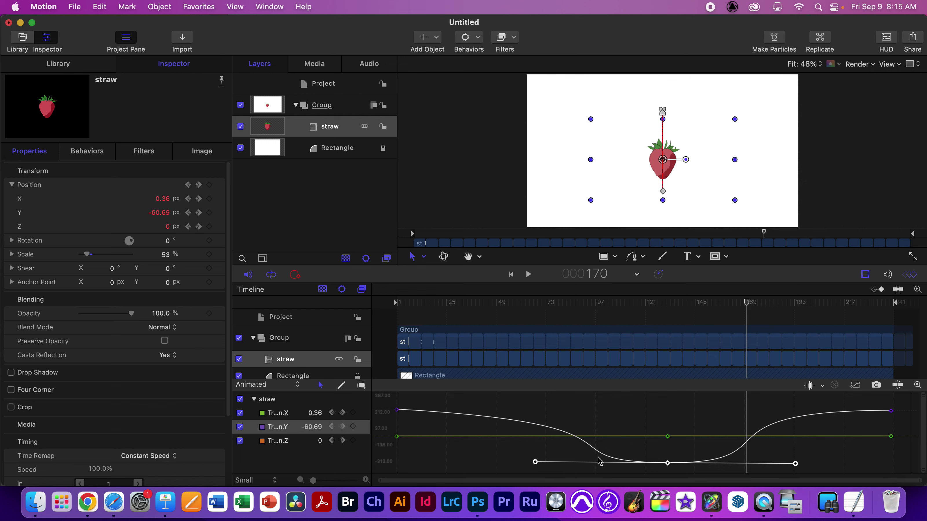
drag(705, 317, 277, 296)
key(space)
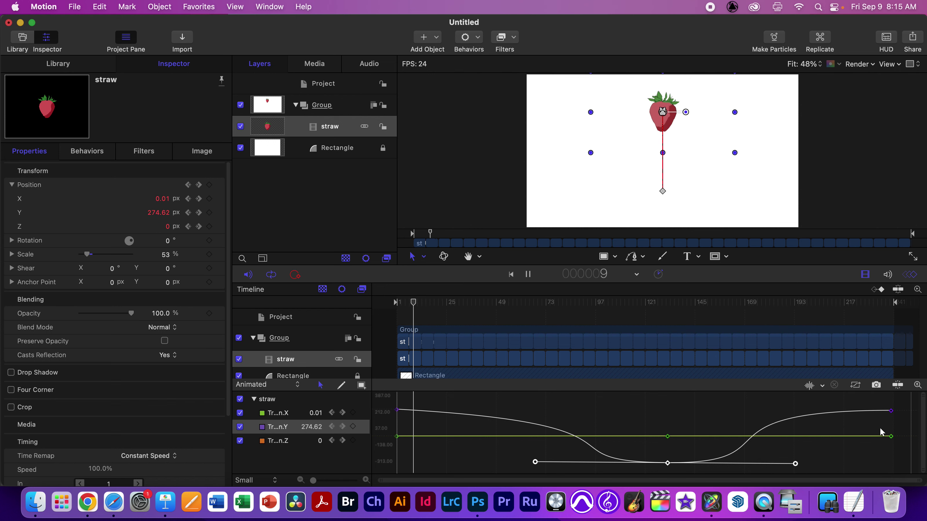
key(space)
Tilt the curve handles of the first and last Y position keyframes downward to steepen the curve at both ends
click(398, 411)
drag(668, 426, 663, 447)
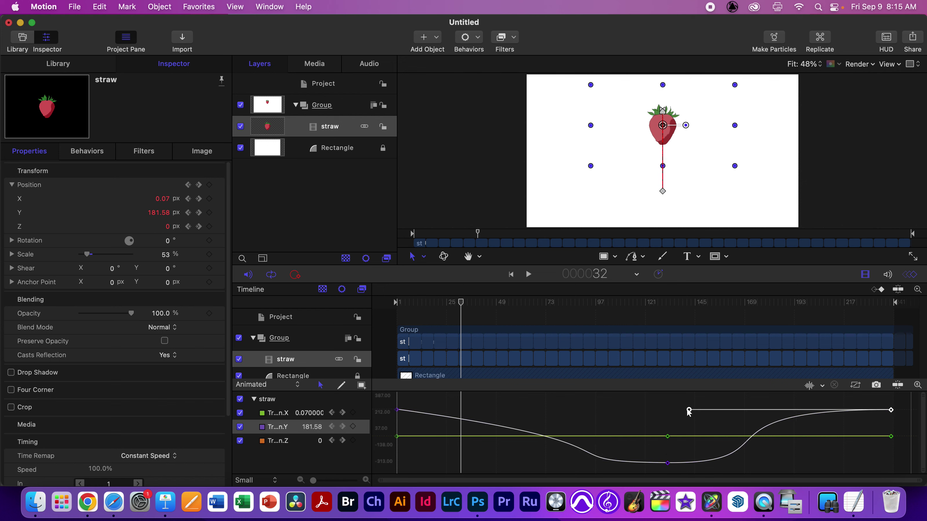
drag(689, 410, 689, 420)
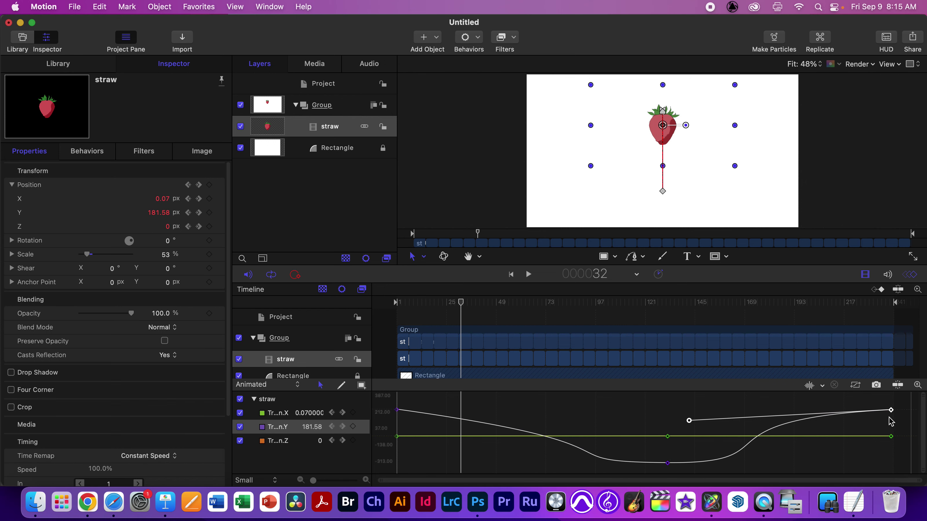
Try moving the last and first Y position keyframes closer to the middle keyframe, play the motion, and undo both moves
drag(891, 411, 754, 415)
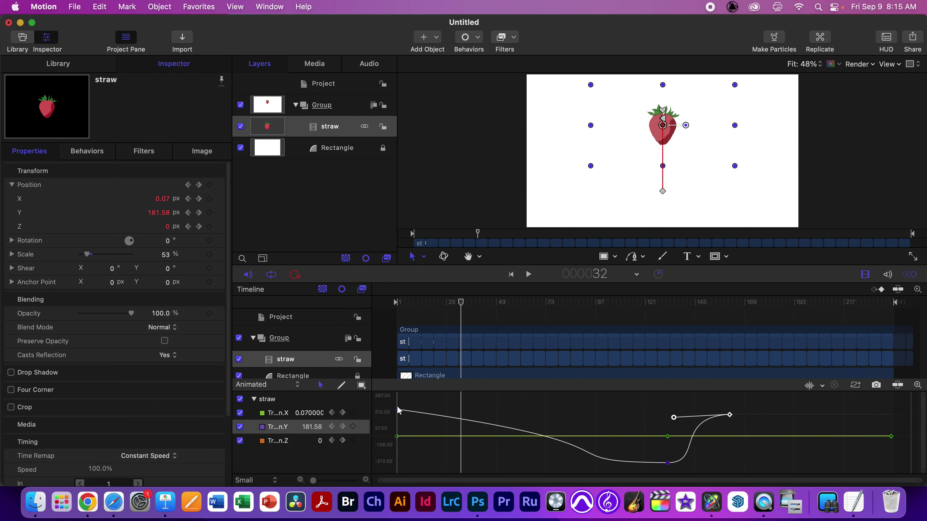
drag(397, 411, 572, 413)
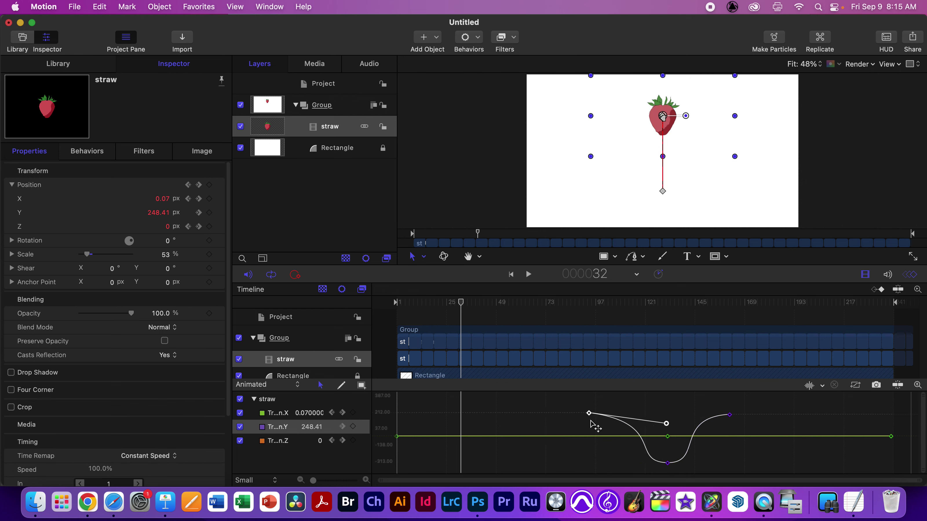
click(553, 304)
key(space)
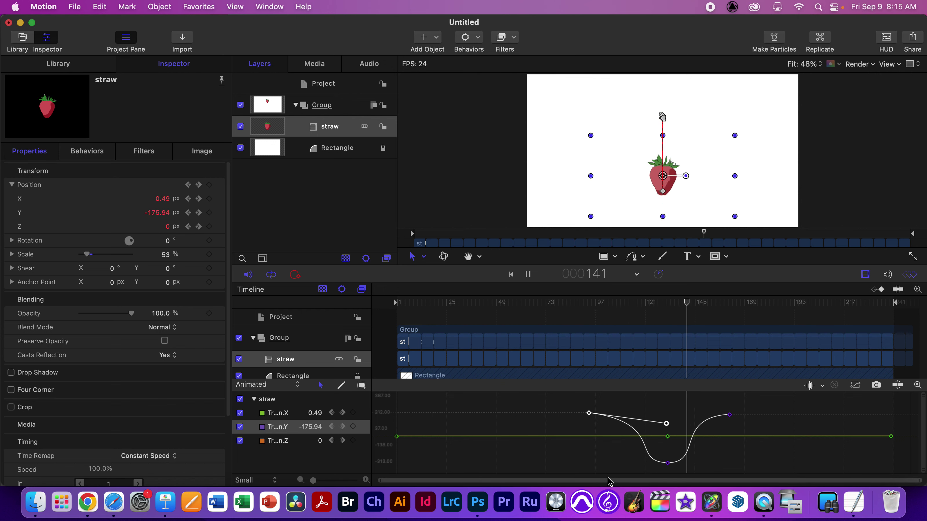
key(space)
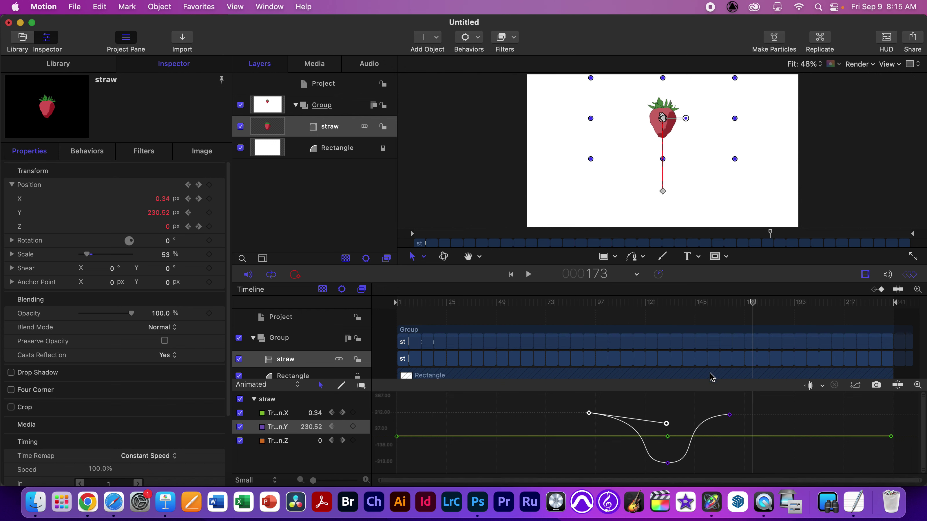
key(super+z)
key(super+z)
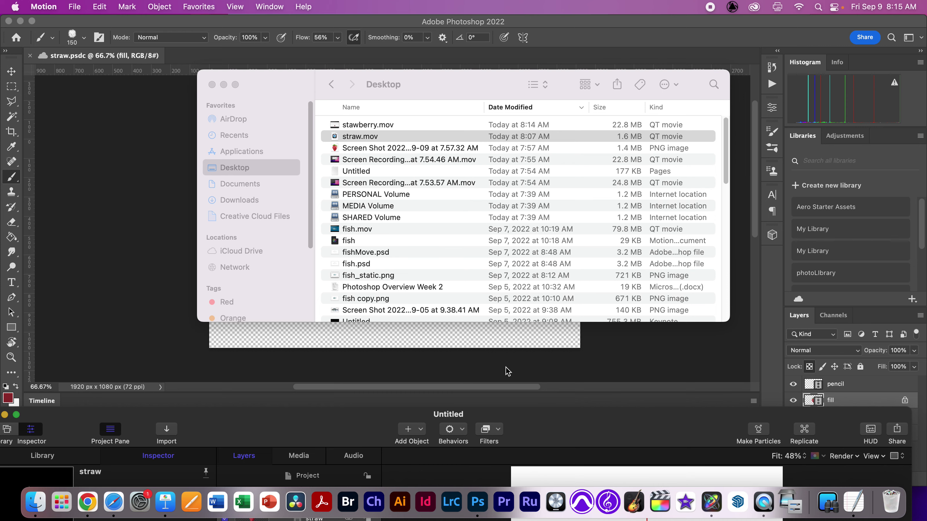
Switch to the Finder's Desktop folder and open the exported stawberry.mov in QuickTime Player
key(super+Tab)
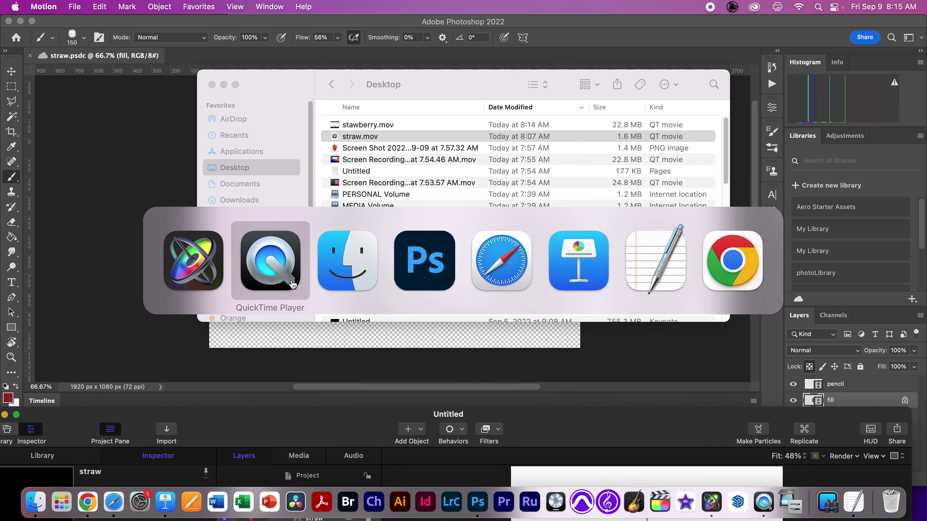
double_click(378, 126)
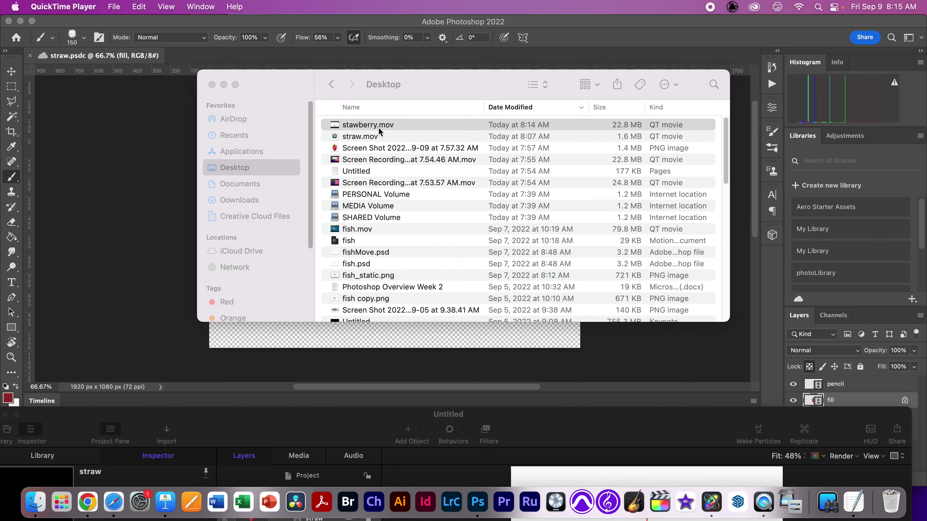